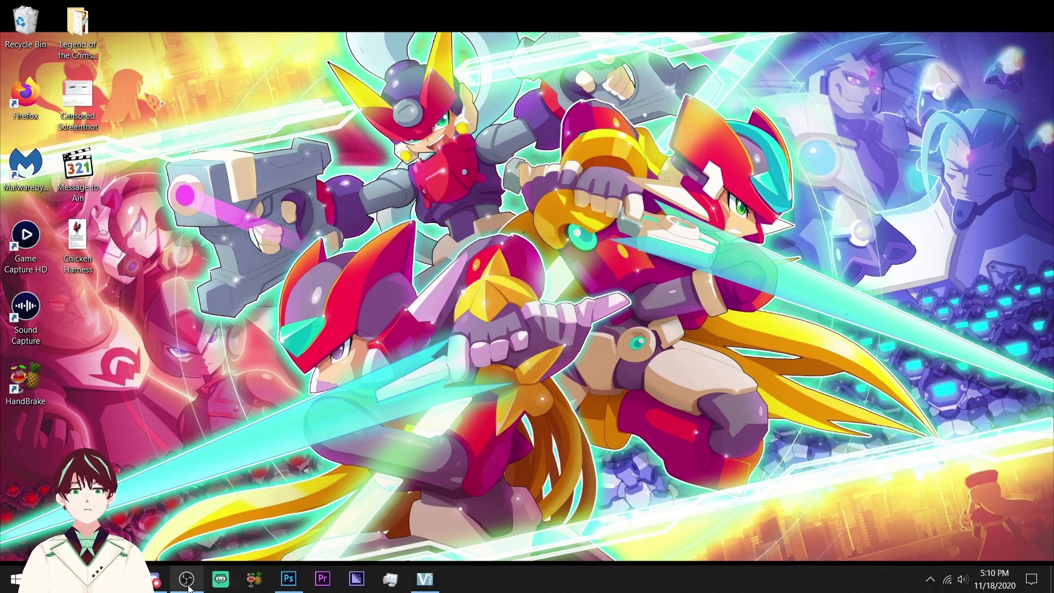
Switch to Photoshop and create a 1920 × 1080 pixel RGB document with a white background and a resolution of 72 pixels/inch
left_click(294, 581)
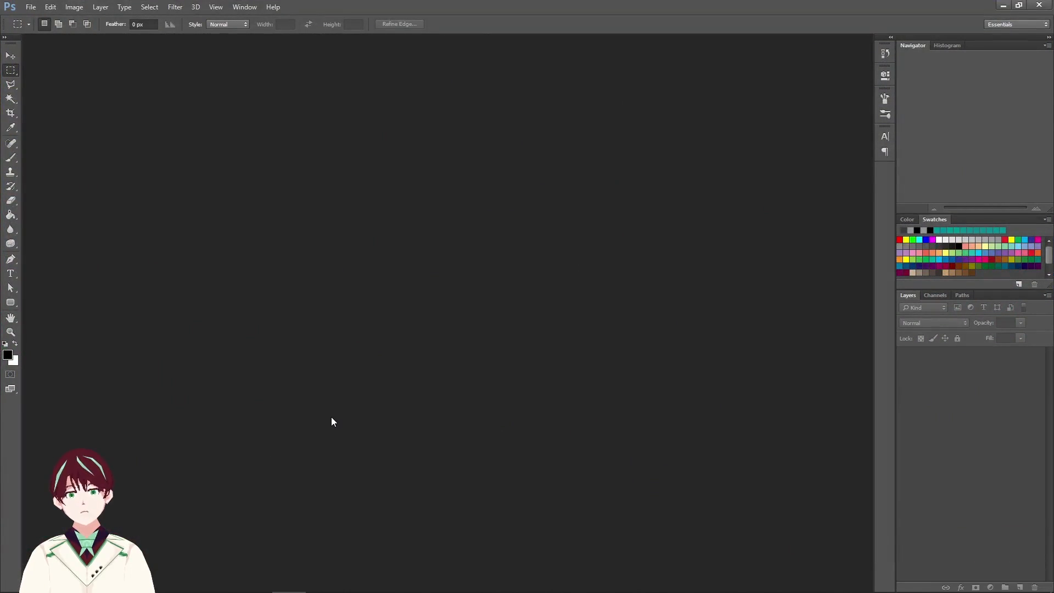
left_click(31, 8)
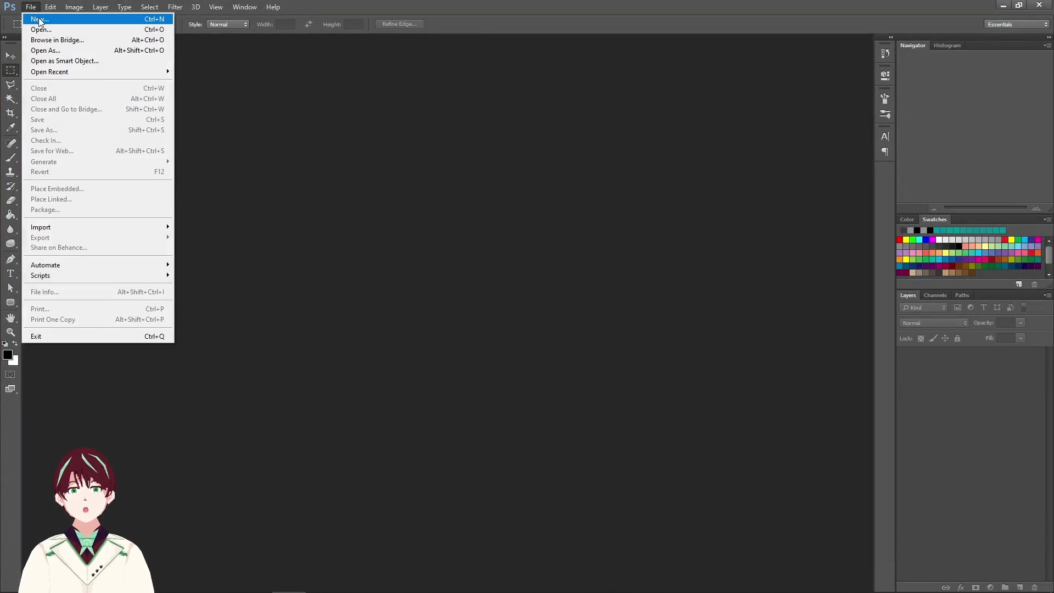
left_click(40, 20)
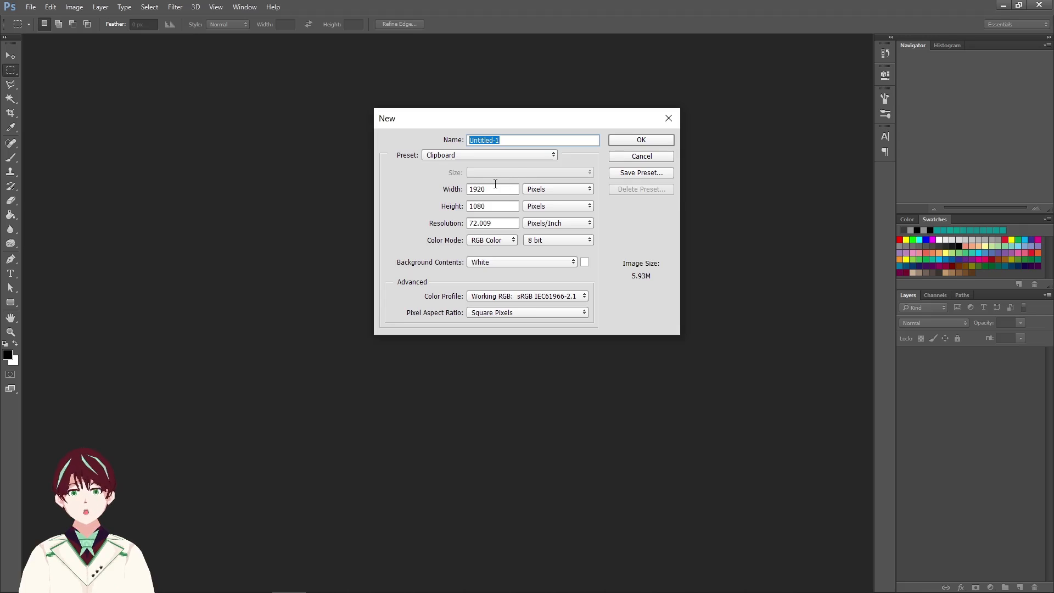
left_click(451, 189)
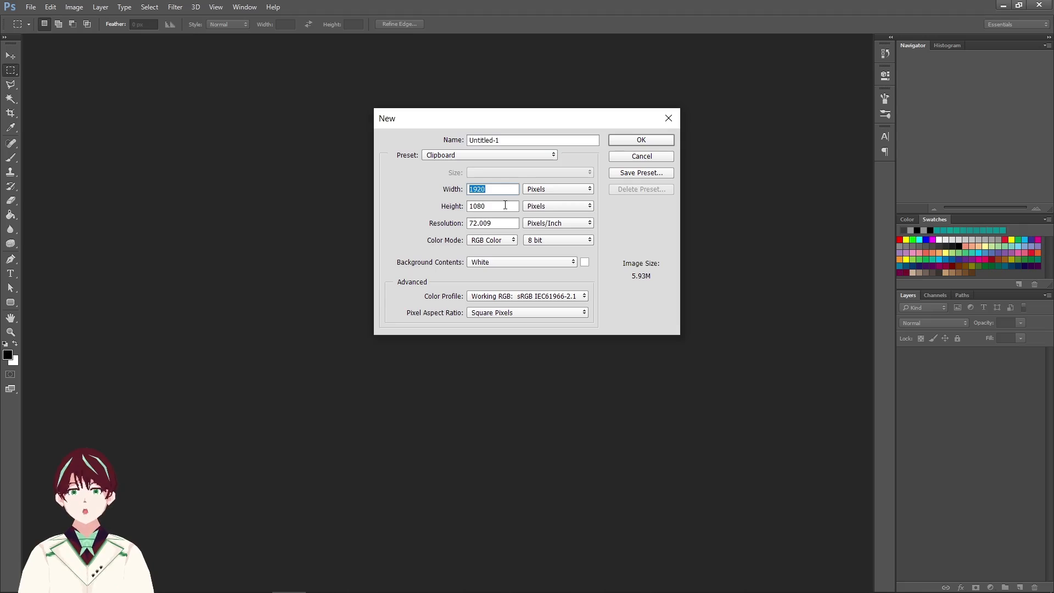
left_click_drag(502, 205, 453, 208)
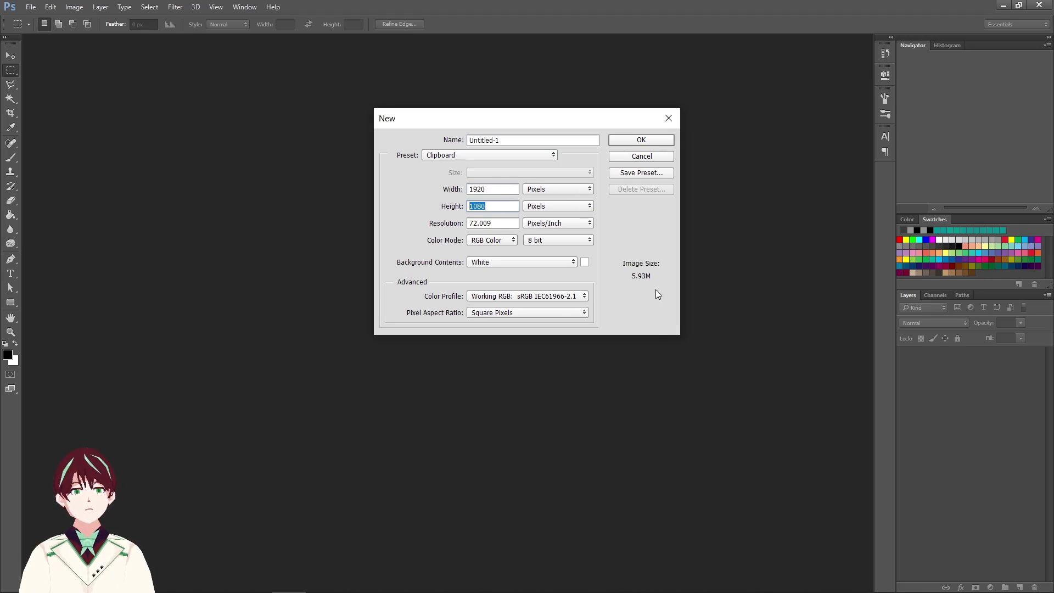
left_click_drag(479, 224, 510, 222)
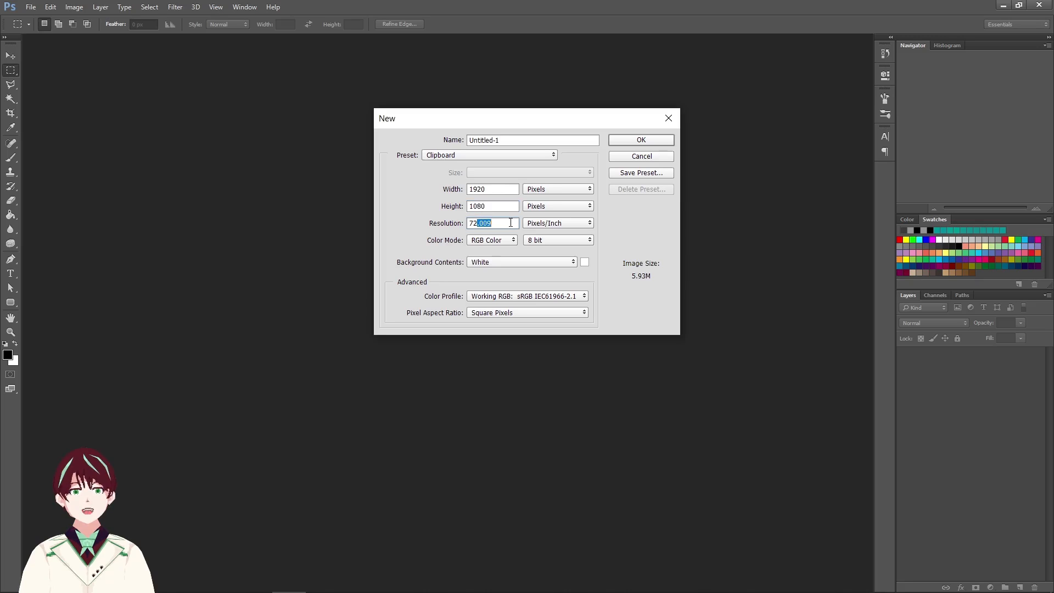
key("BackSpace")
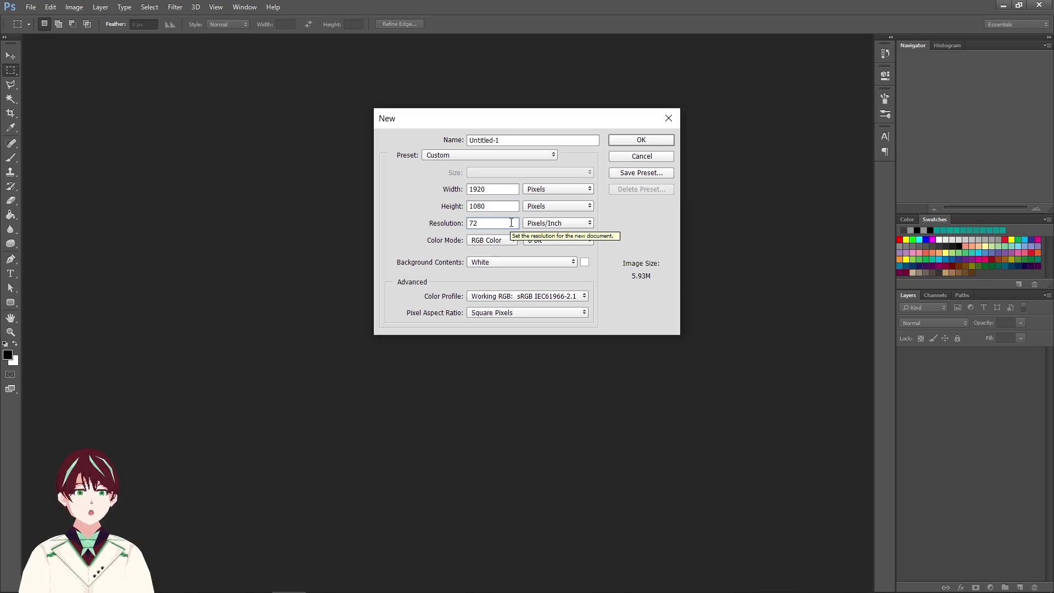
left_click(634, 140)
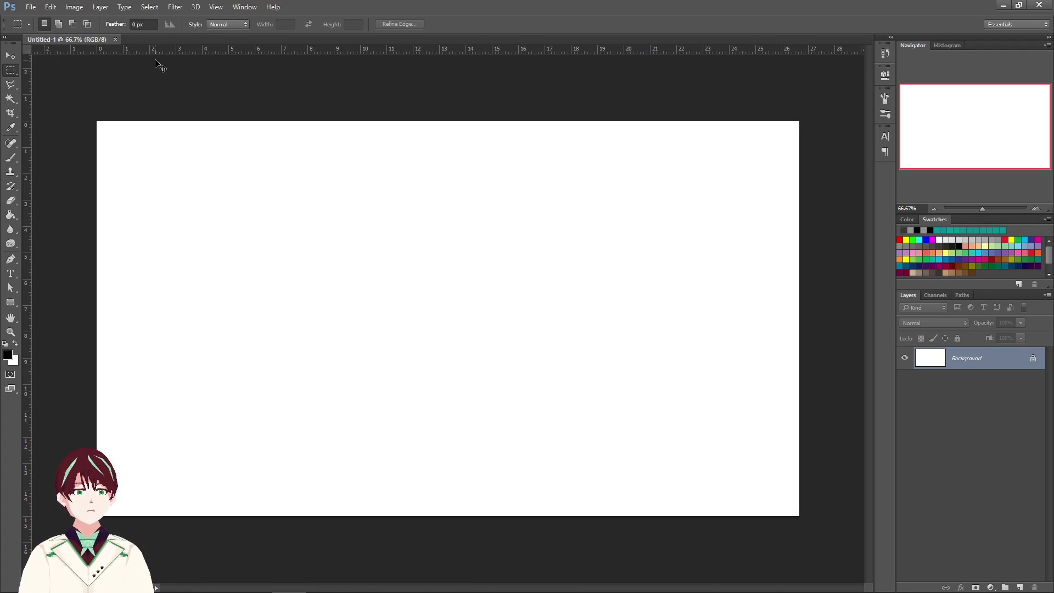
Hide the rulers around the canvas
key("ctrl+r")
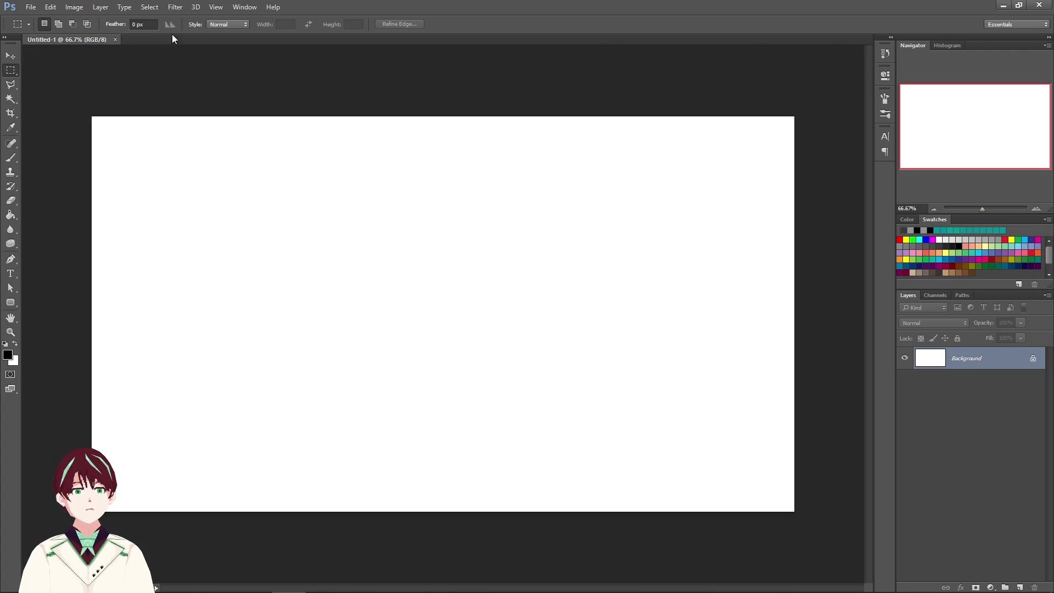
left_click(216, 7)
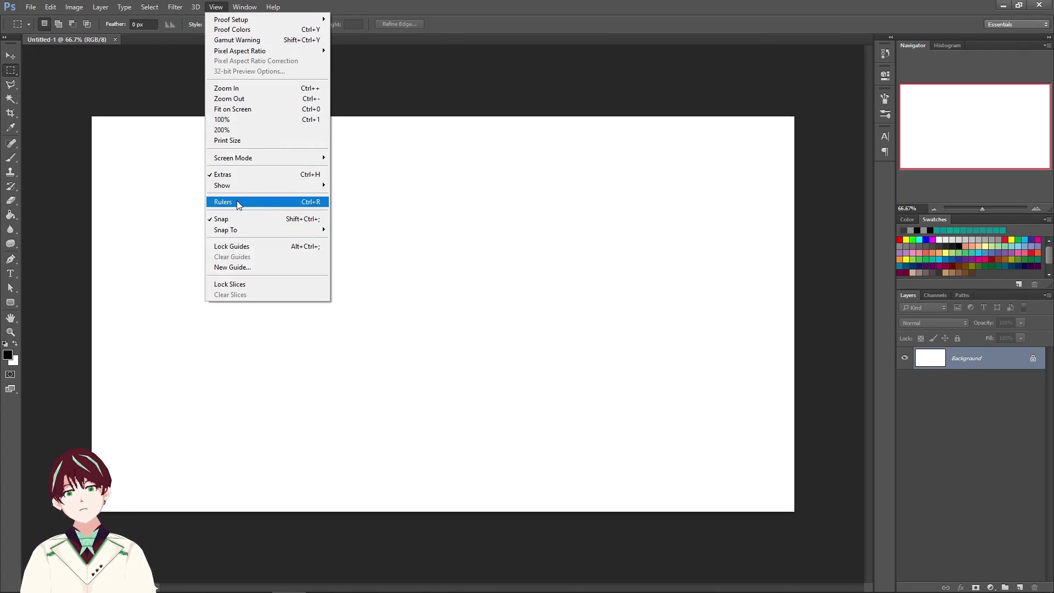
left_click(532, 35)
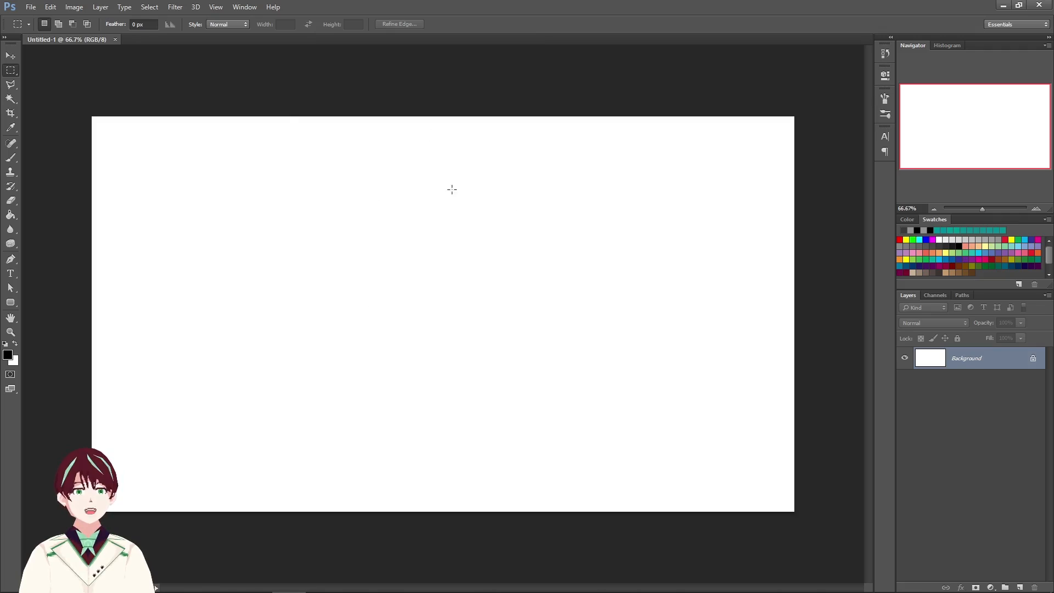
Place the Hexagon Background image from the Pictures > Misc folder into the new document
left_click(10, 56)
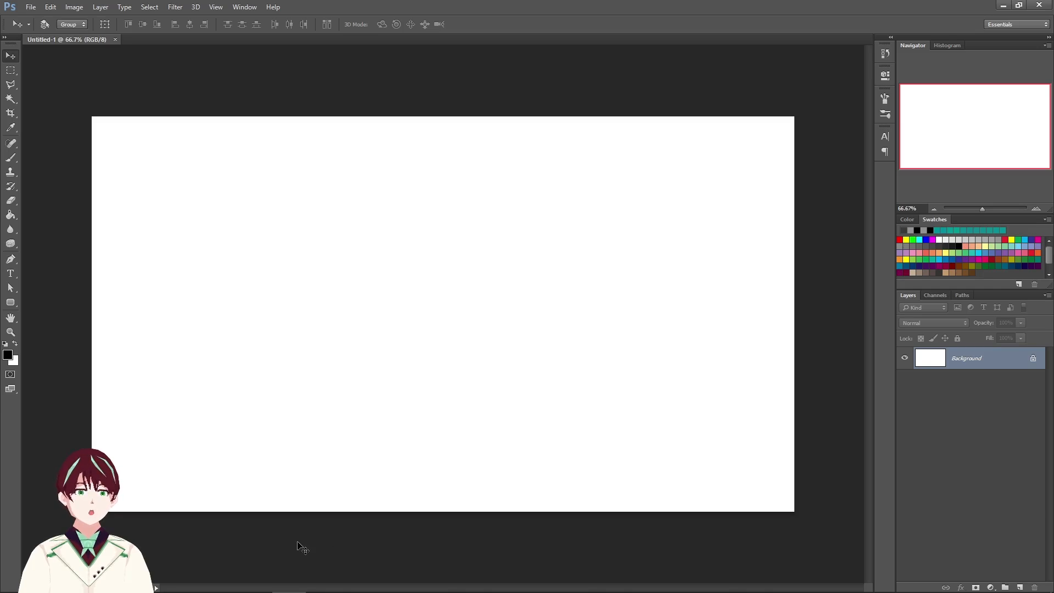
mouse_move(186, 592)
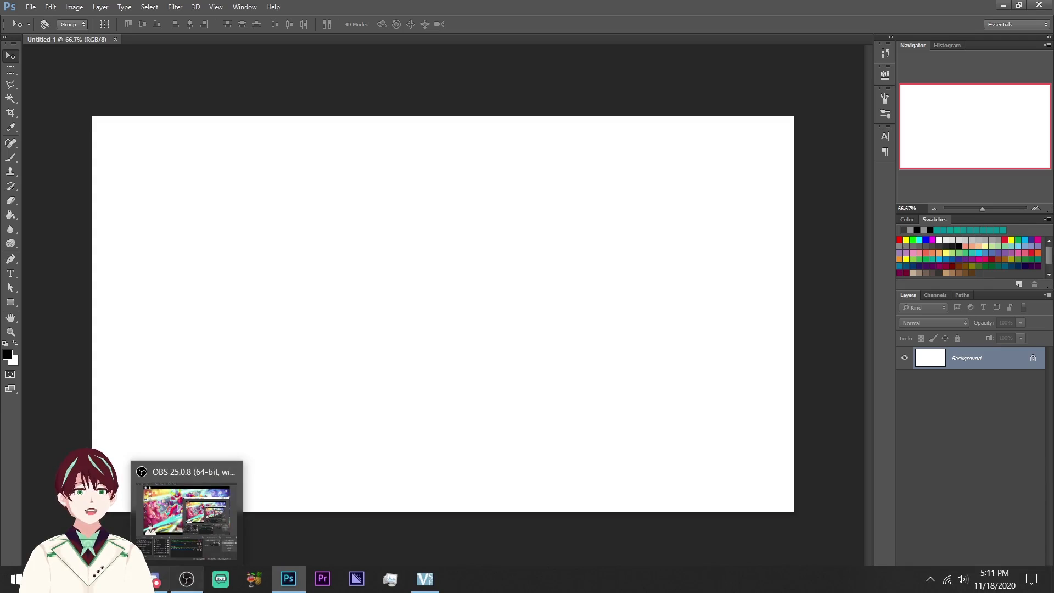
left_click(390, 578)
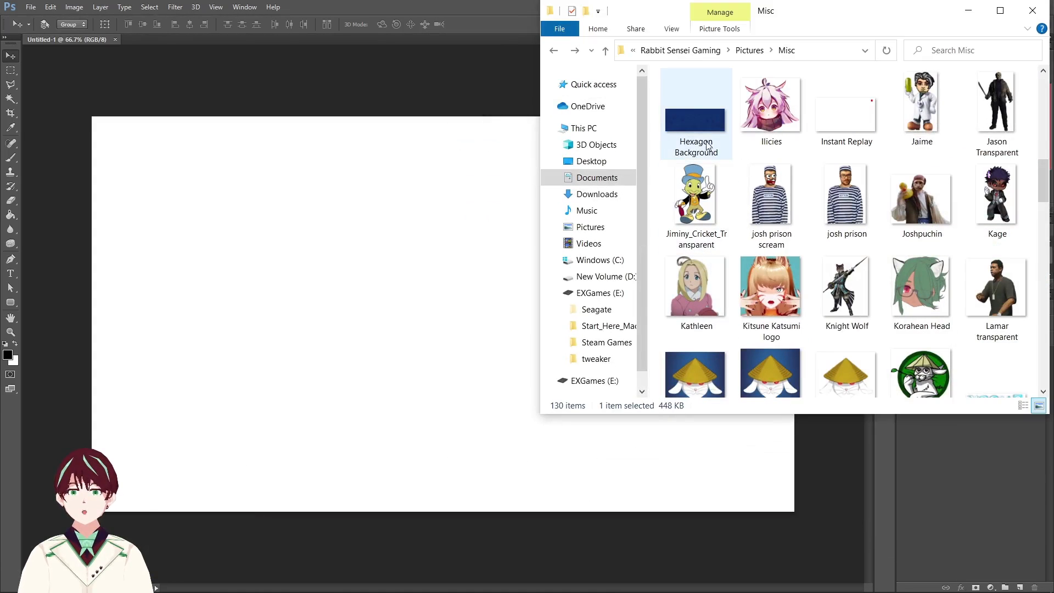
left_click_drag(708, 146, 405, 320)
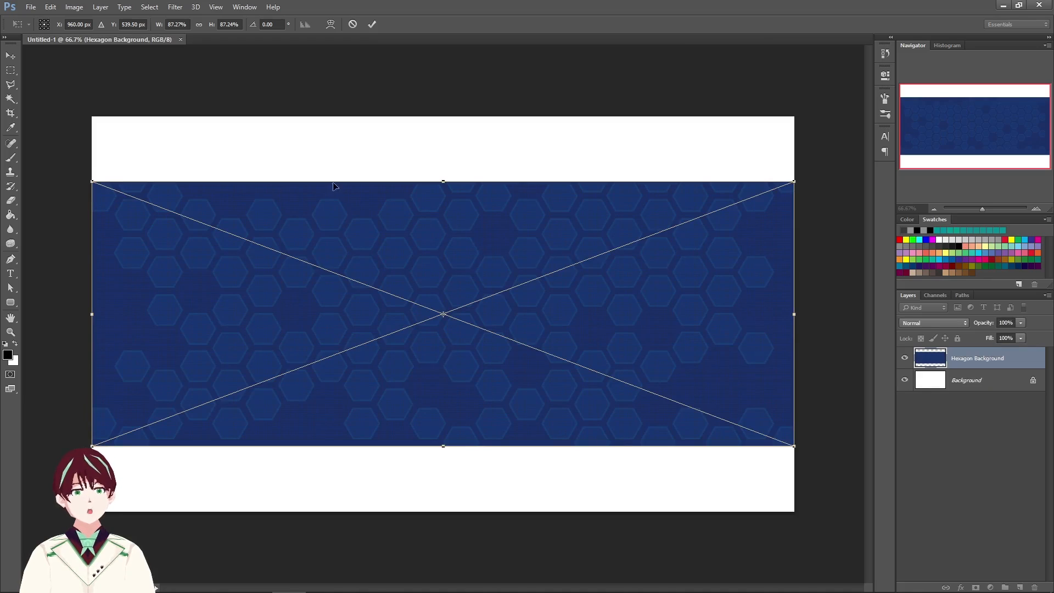
Scale the placed hexagon image proportionally to 140.27% so it covers the whole canvas, and commit the placement
left_click(199, 25)
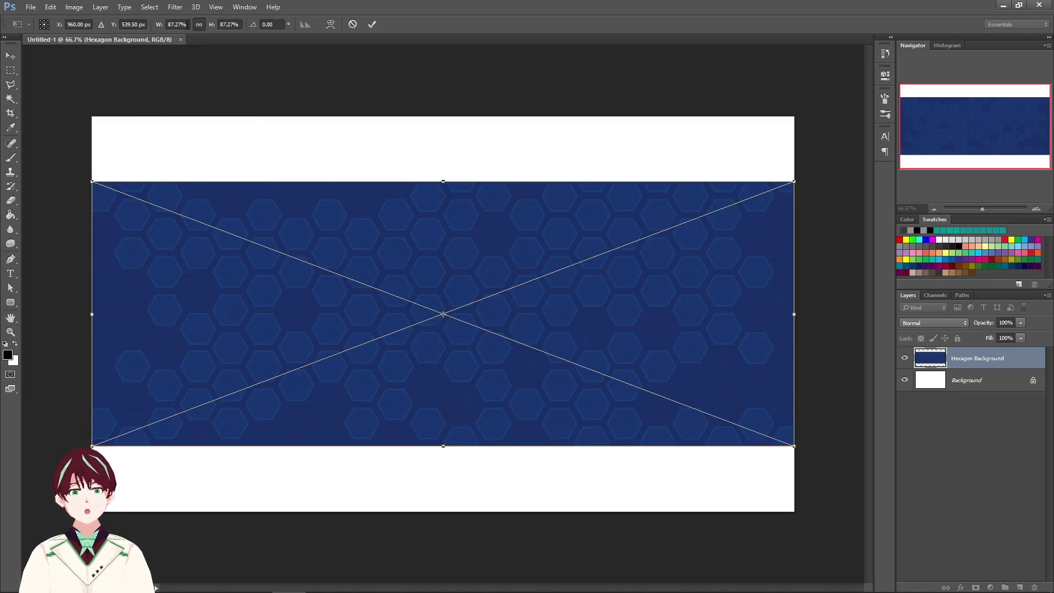
left_click_drag(159, 25, 188, 29)
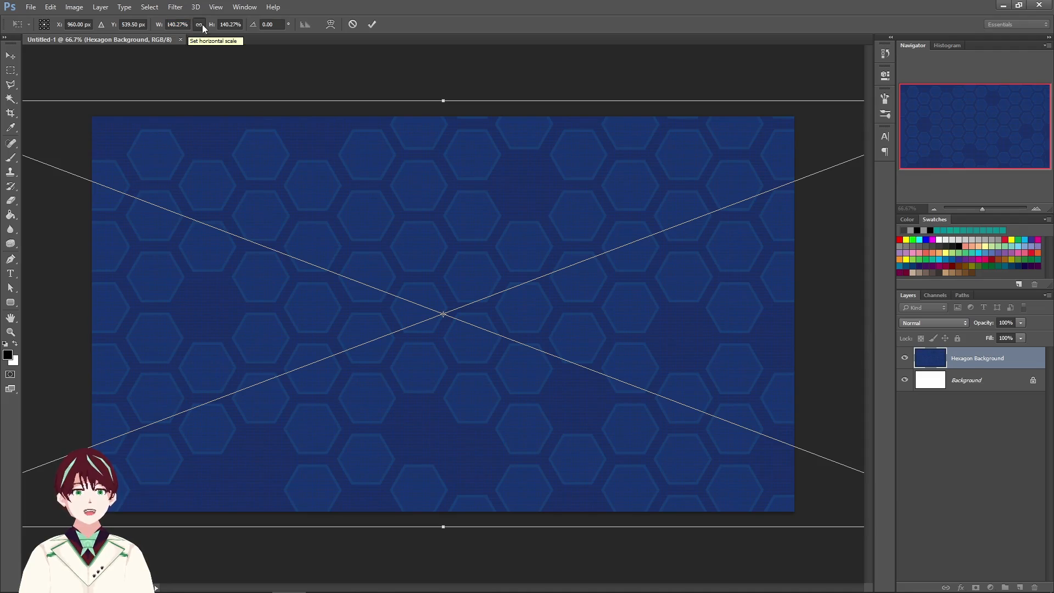
left_click(372, 24)
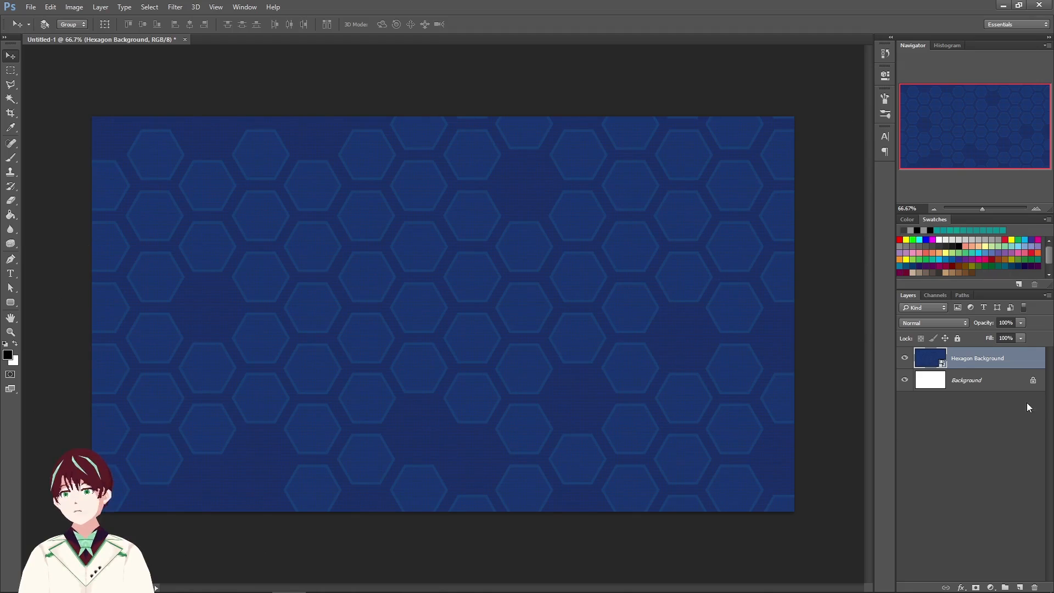
Convert the locked Background into a regular layer and load its outline as a selection
double_click(1009, 384)
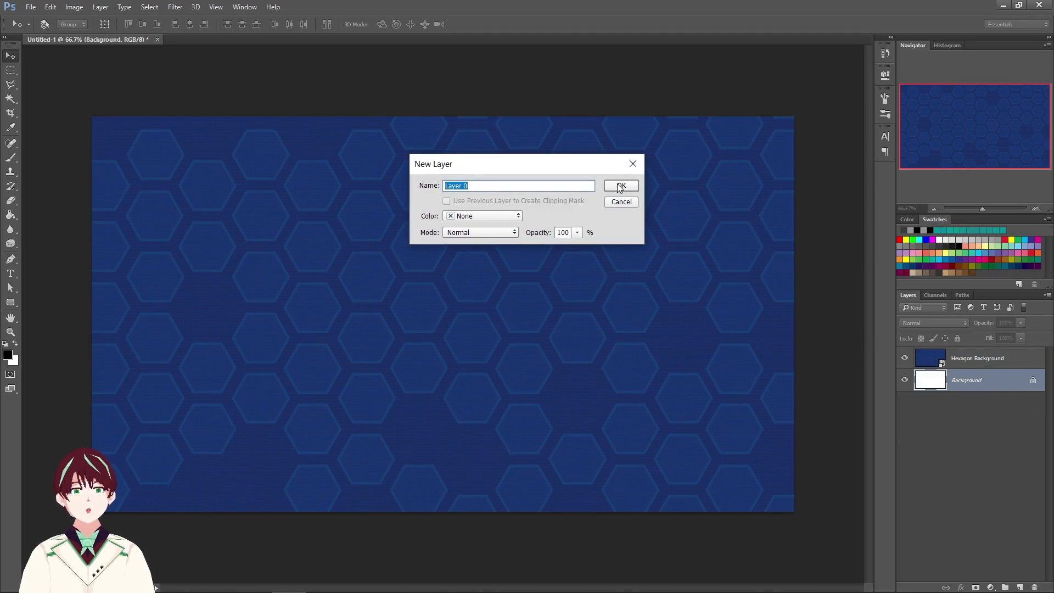
left_click(619, 185)
left_click_drag(938, 386, 935, 387)
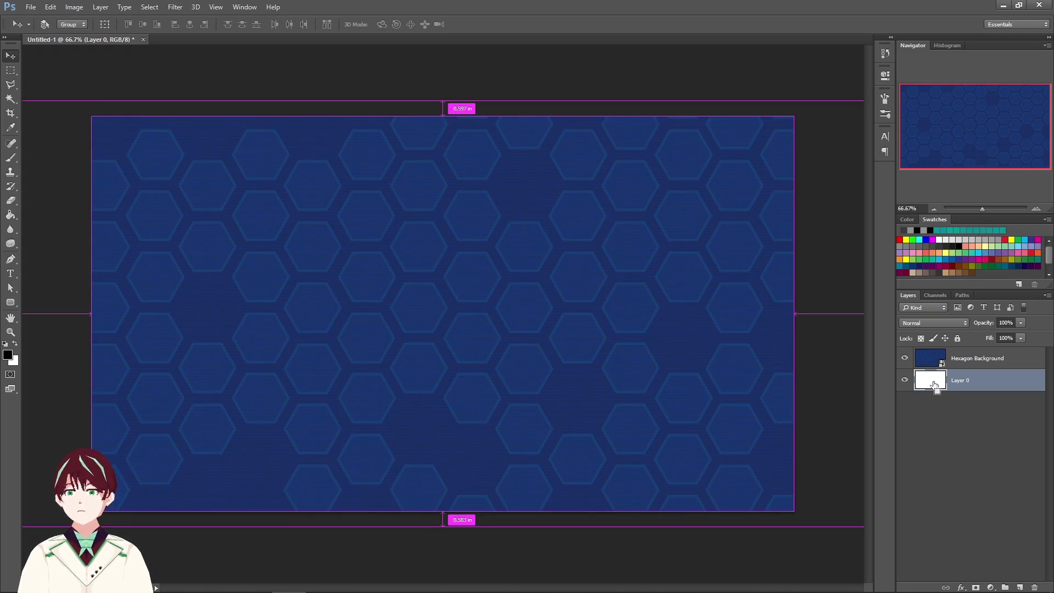
left_click(935, 386, "ctrl")
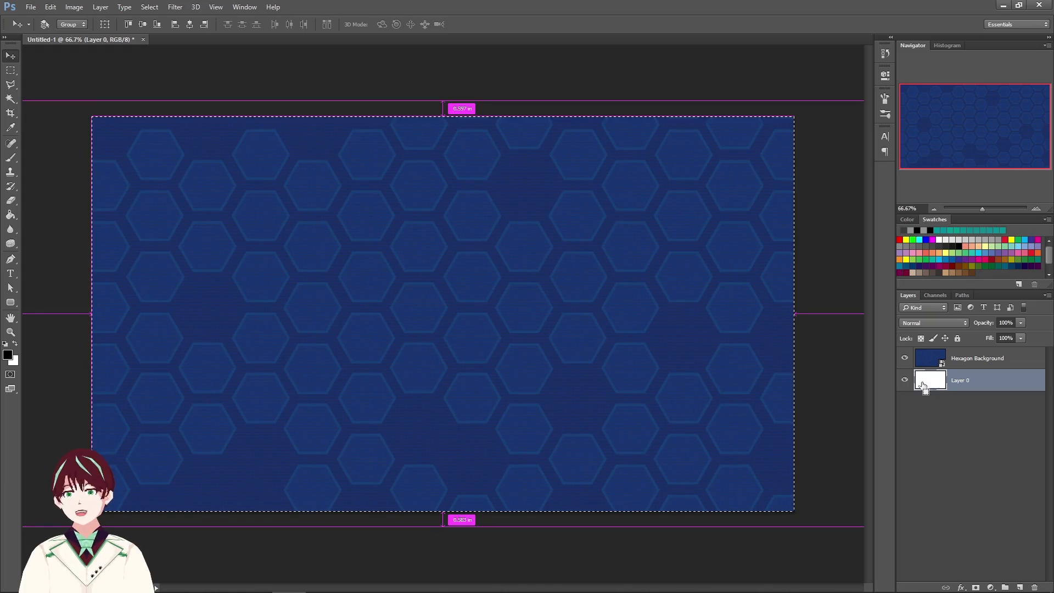
Rasterize the Hexagon Background layer, and cut and paste its selected canvas-sized area onto a new layer
left_click(1020, 359)
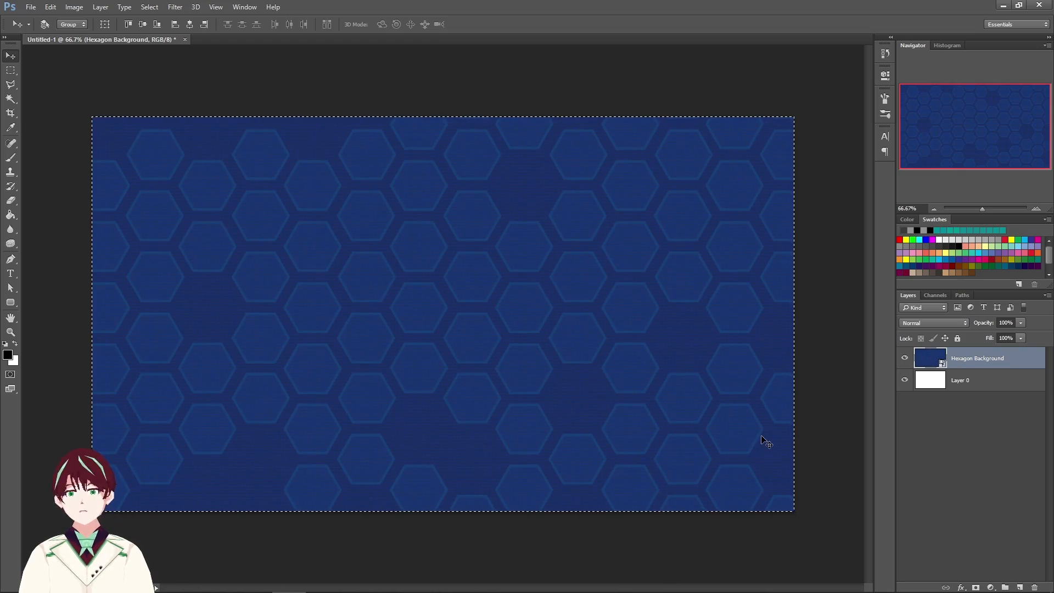
right_click(968, 360)
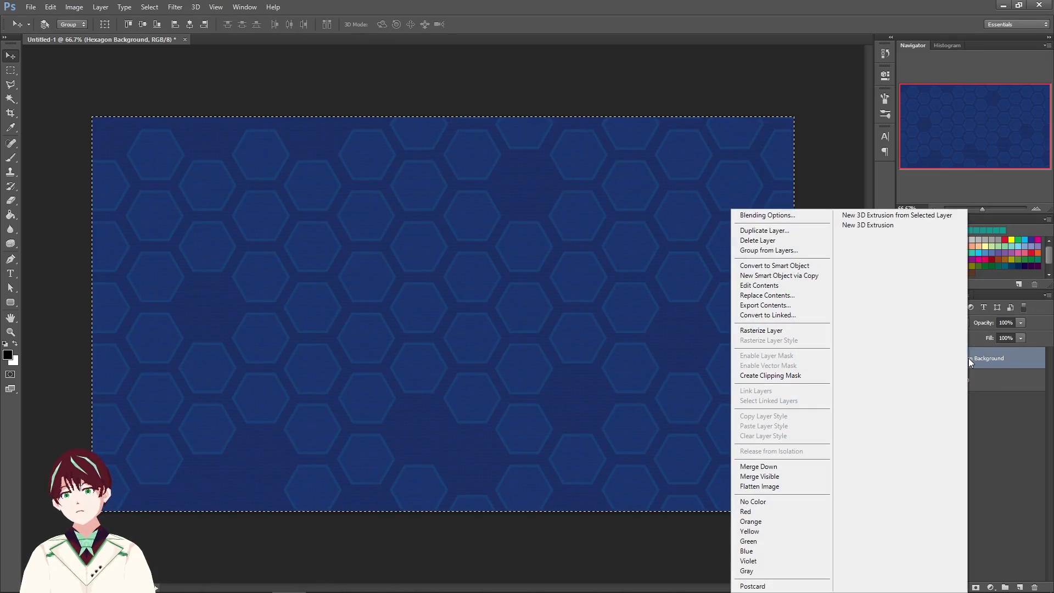
left_click(788, 331)
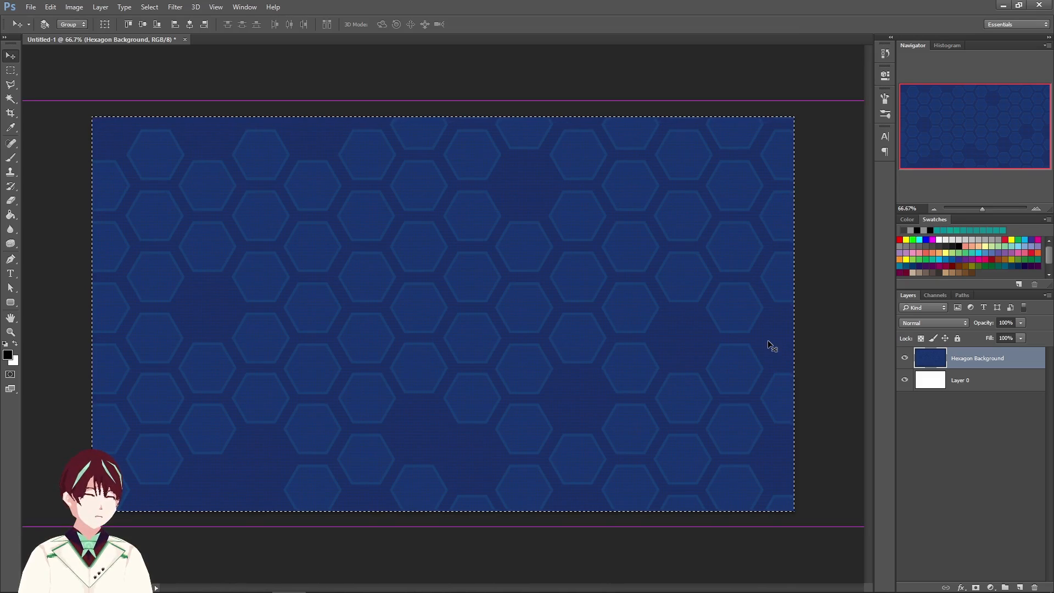
key("ctrl+x")
key("ctrl+v")
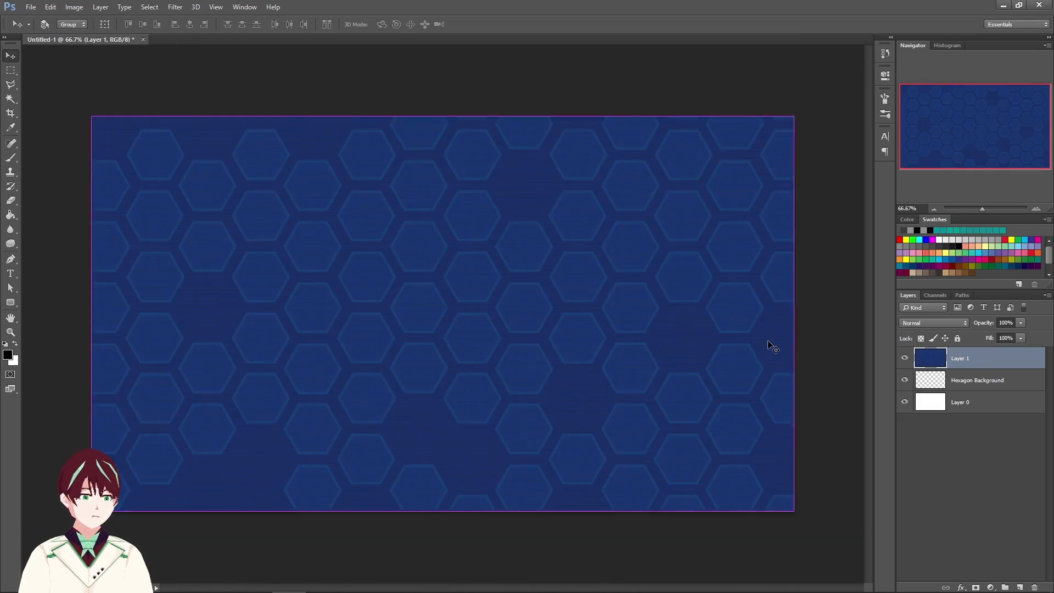
Delete the leftover Hexagon Background layer and merge the pasted hexagon layer down into the white layer
left_click(977, 381)
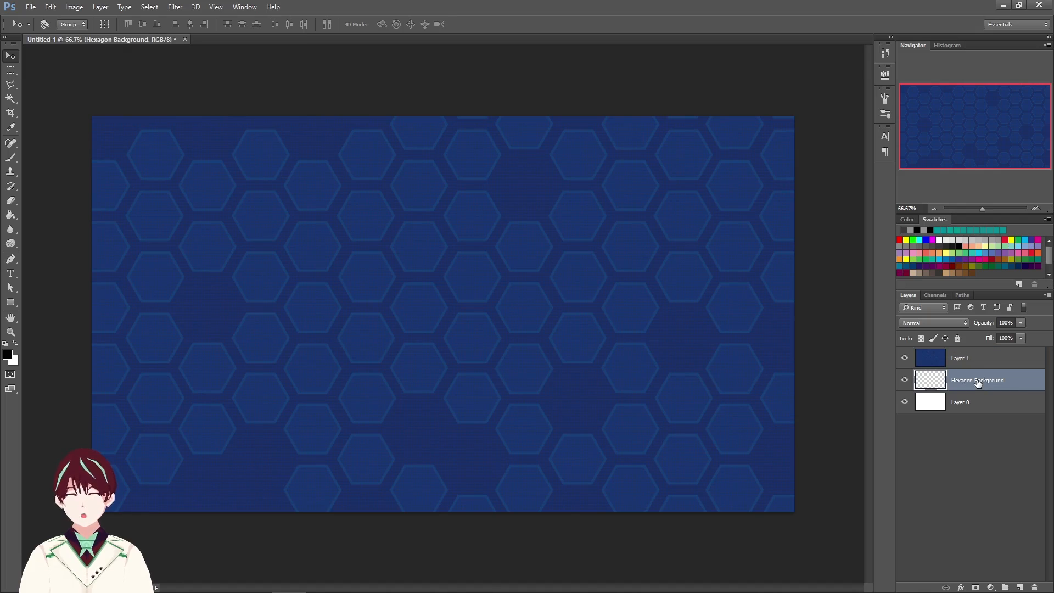
key("Delete")
left_click(972, 360)
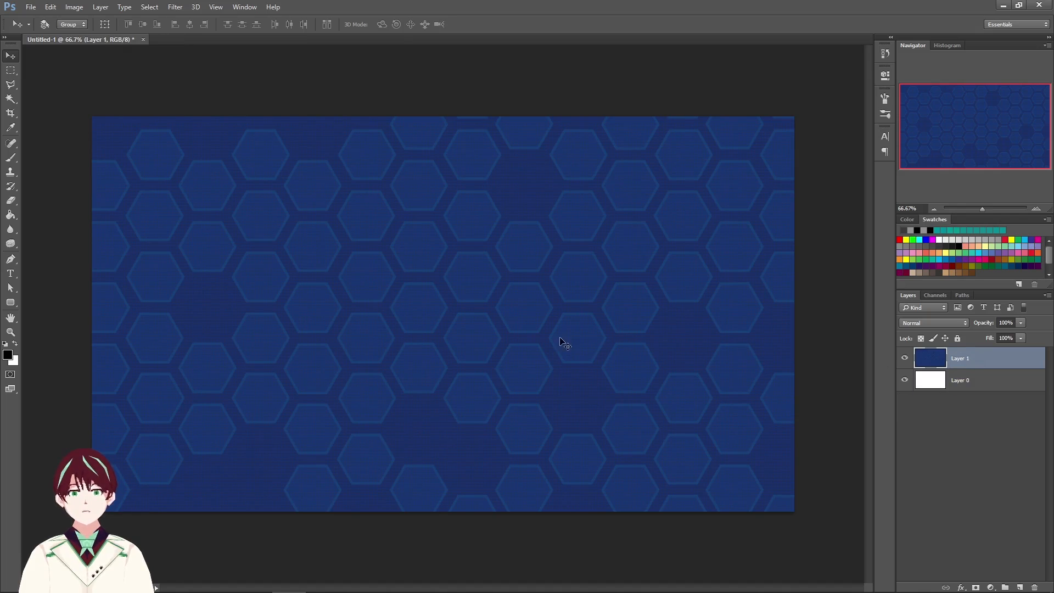
mouse_move(585, 320)
left_mouse_down()
mouse_move(527, 315)
mouse_move(671, 316)
mouse_move(586, 315)
left_mouse_up()
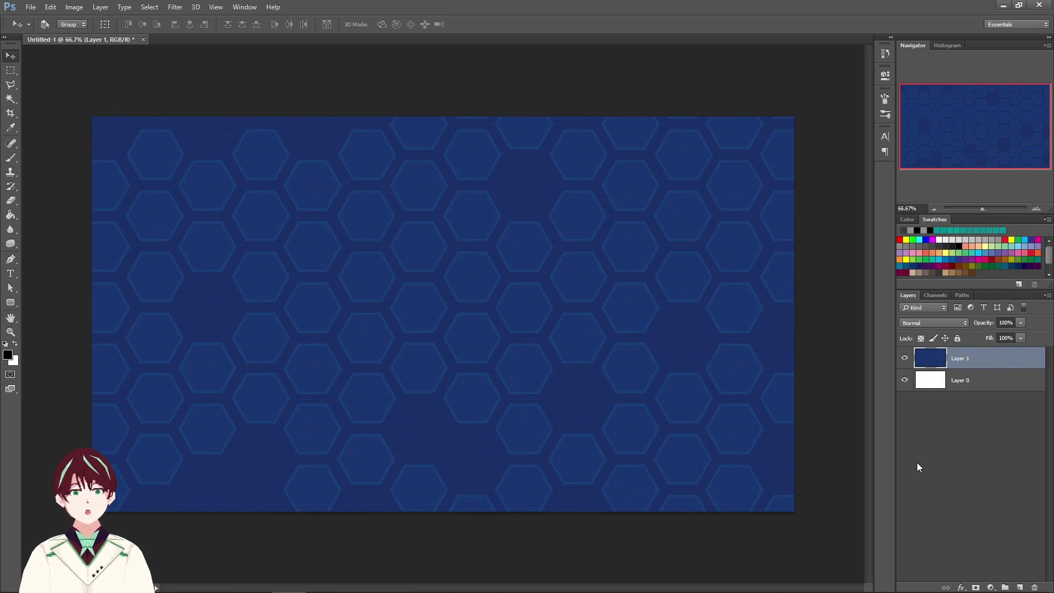
left_click(100, 7)
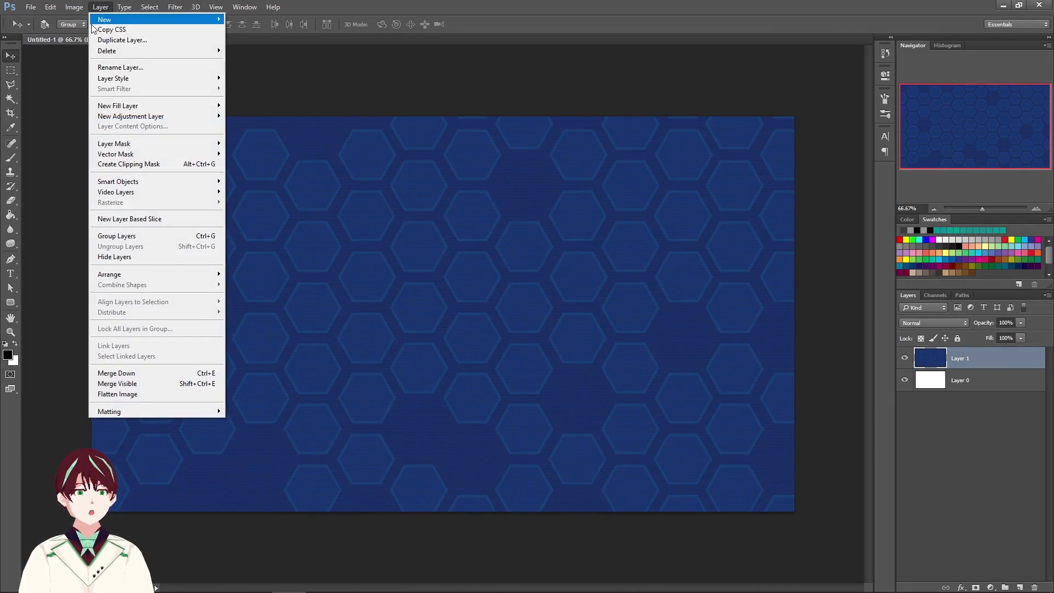
left_click(128, 372)
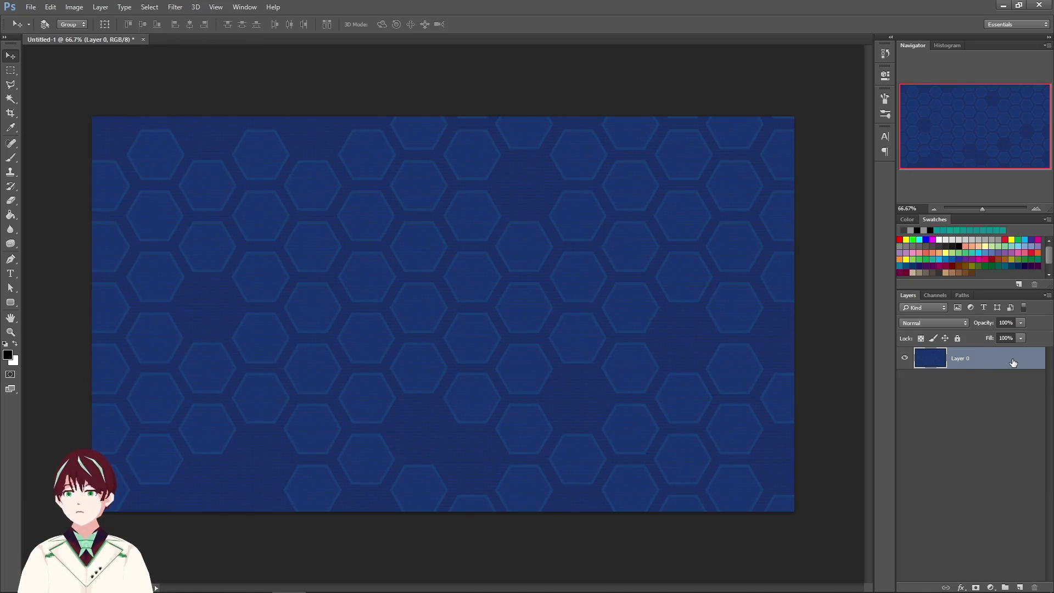
Duplicate the merged hexagon layer under the default name and fully lock the original layer beneath the copy
right_click(983, 362)
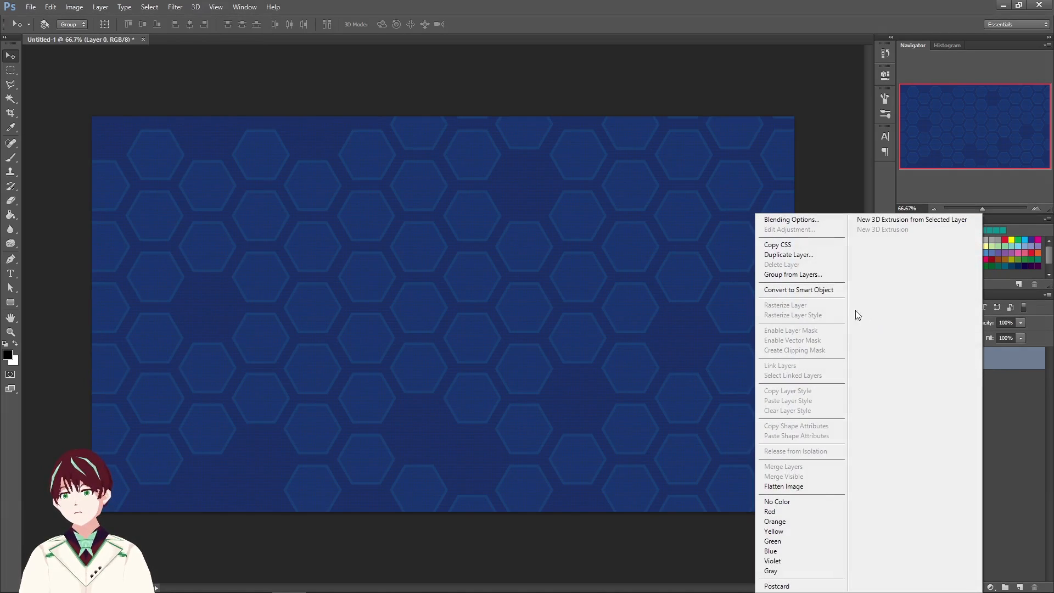
left_click(811, 256)
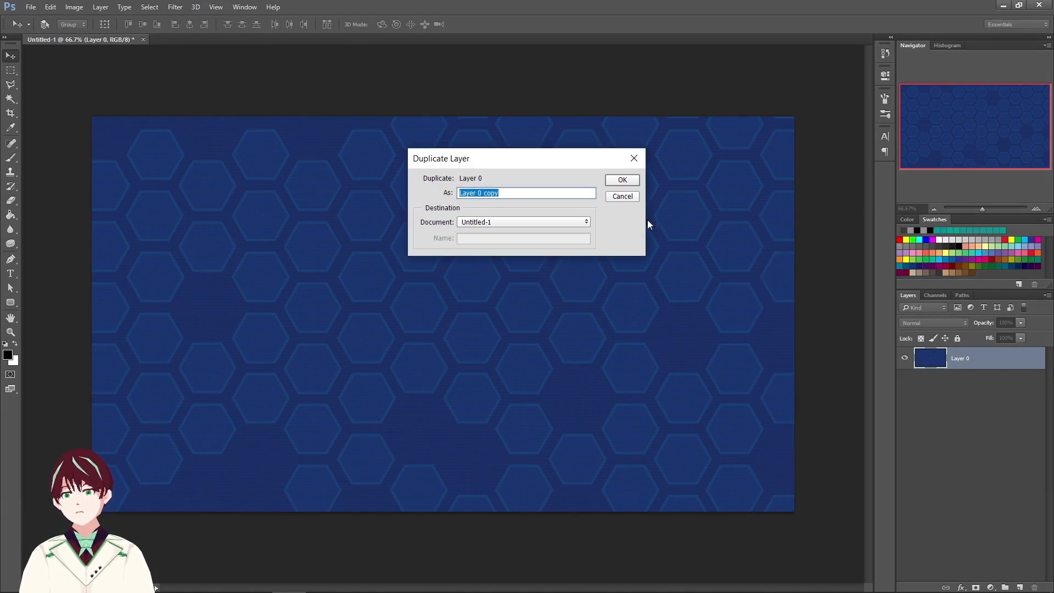
left_click(622, 180)
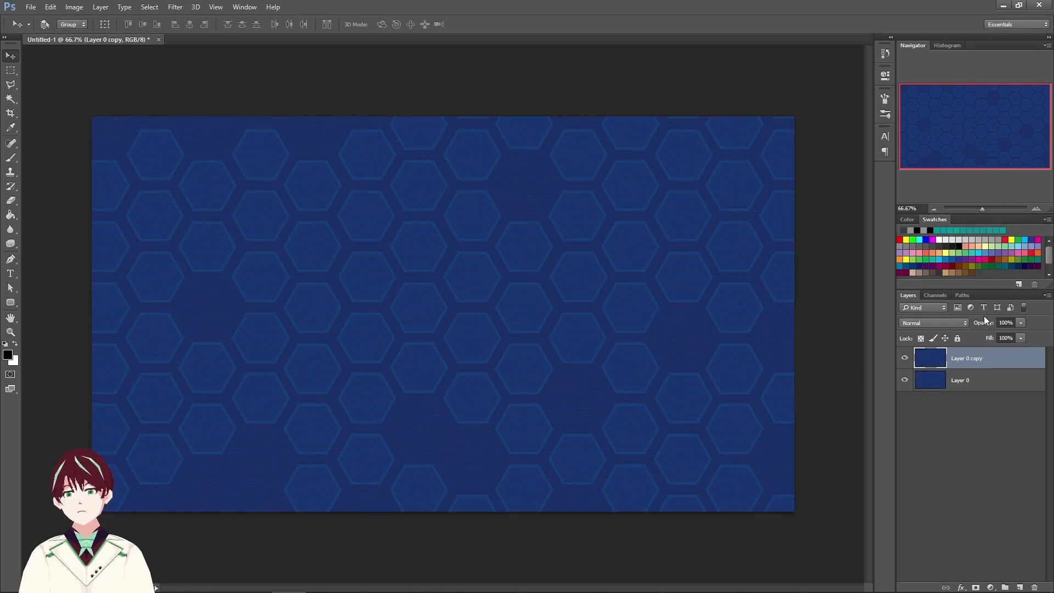
left_click(996, 388)
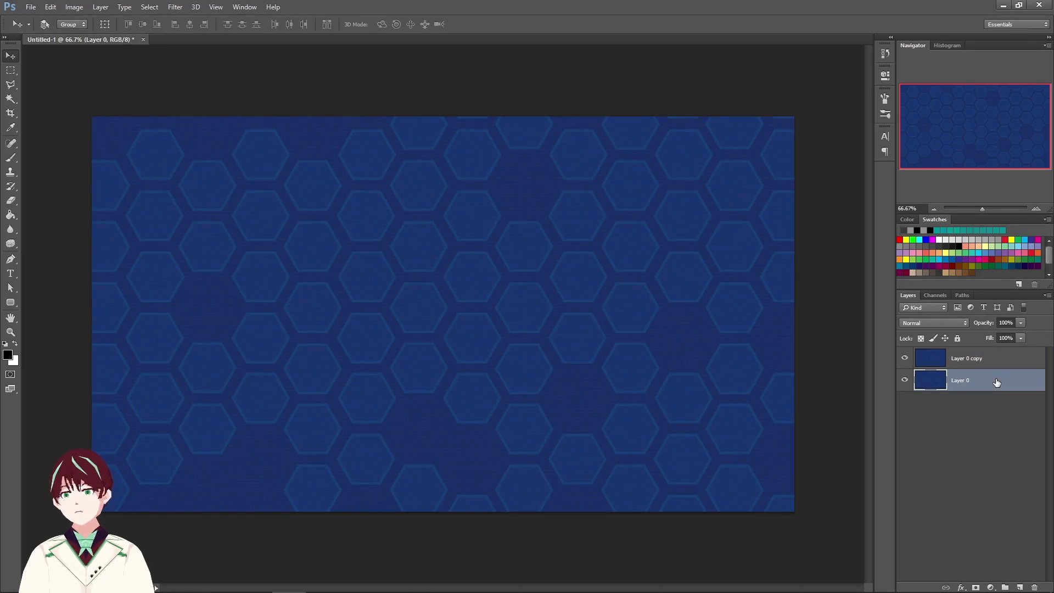
left_click(957, 339)
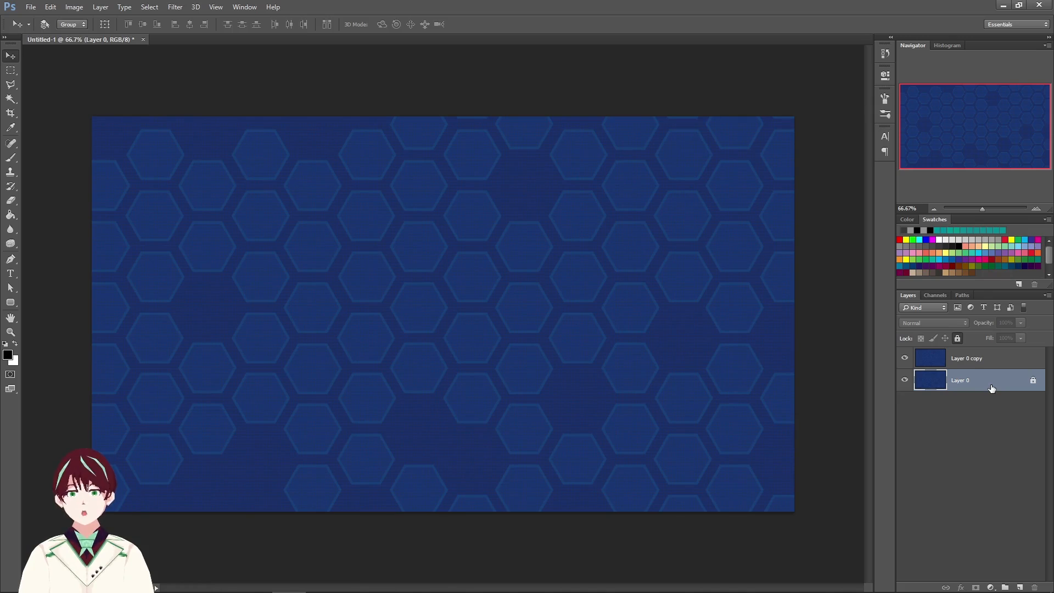
Apply an automatic Levels correction to the Layer 0 copy hexagon layer
left_click(1000, 362)
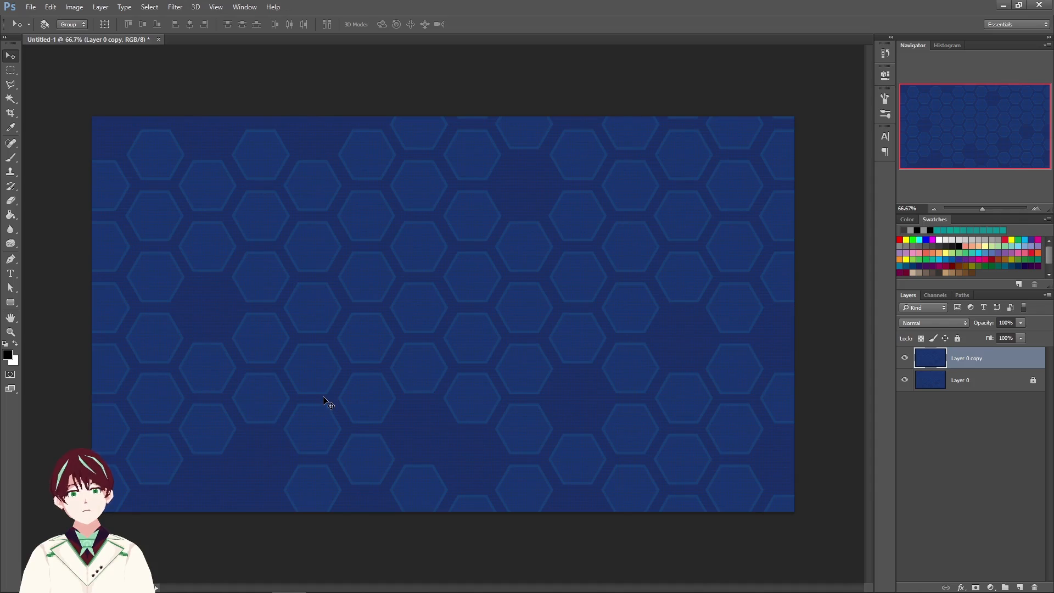
left_click(77, 7)
mouse_move(85, 43)
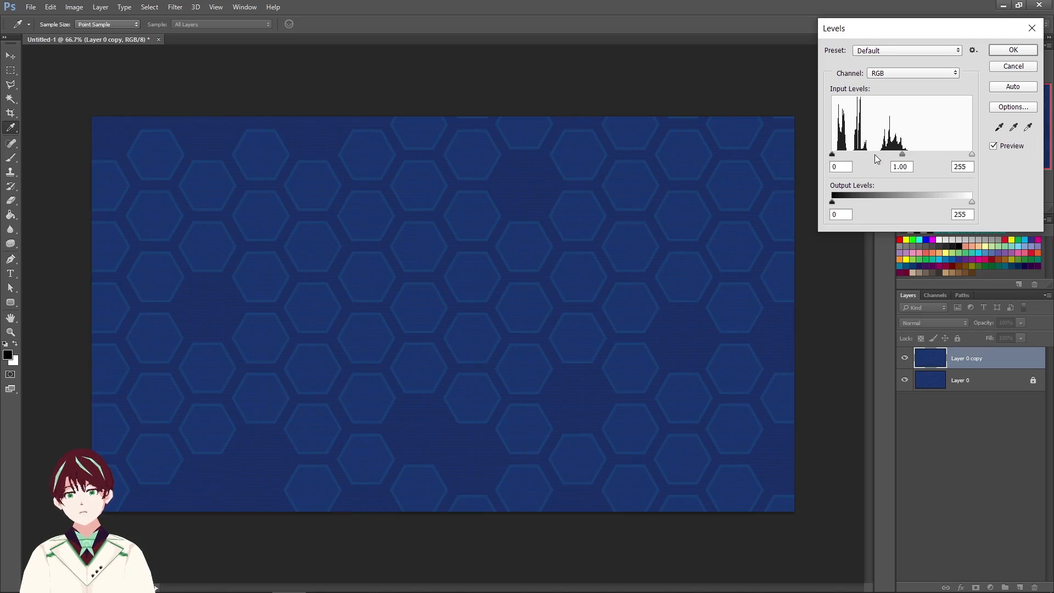
left_click(1008, 89)
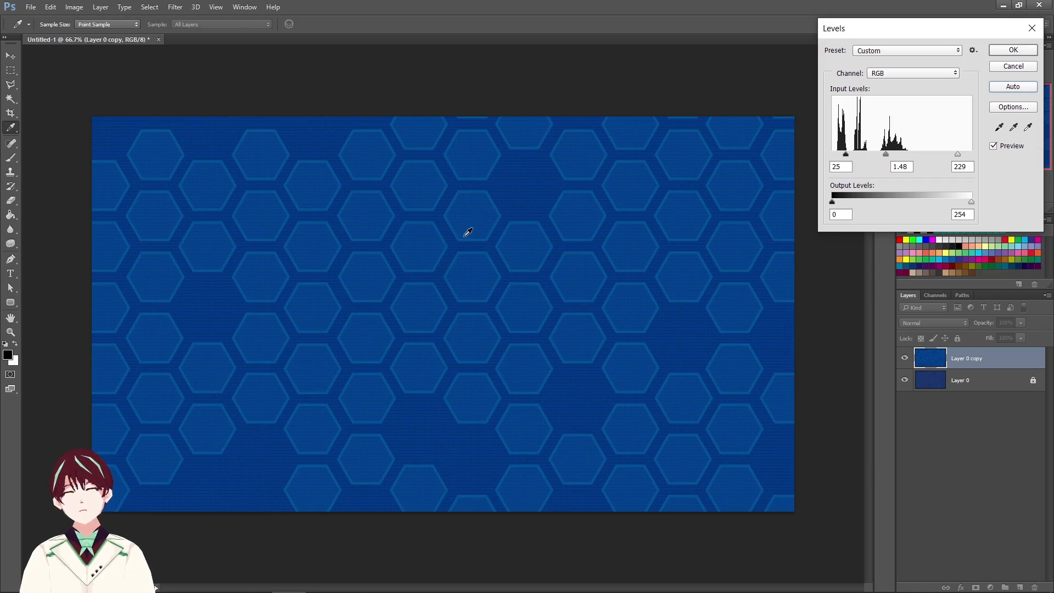
left_click(1002, 50)
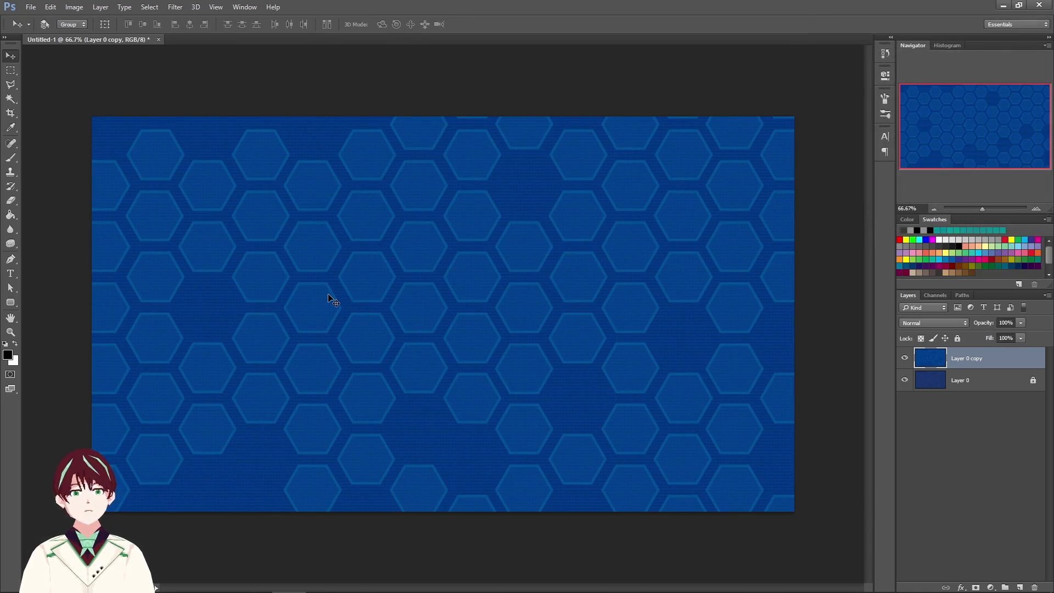
Adjust the hexagon copy with Brightness/Contrast, setting brightness to -20 and contrast to 40, and compare the preview before applying
left_click(74, 7)
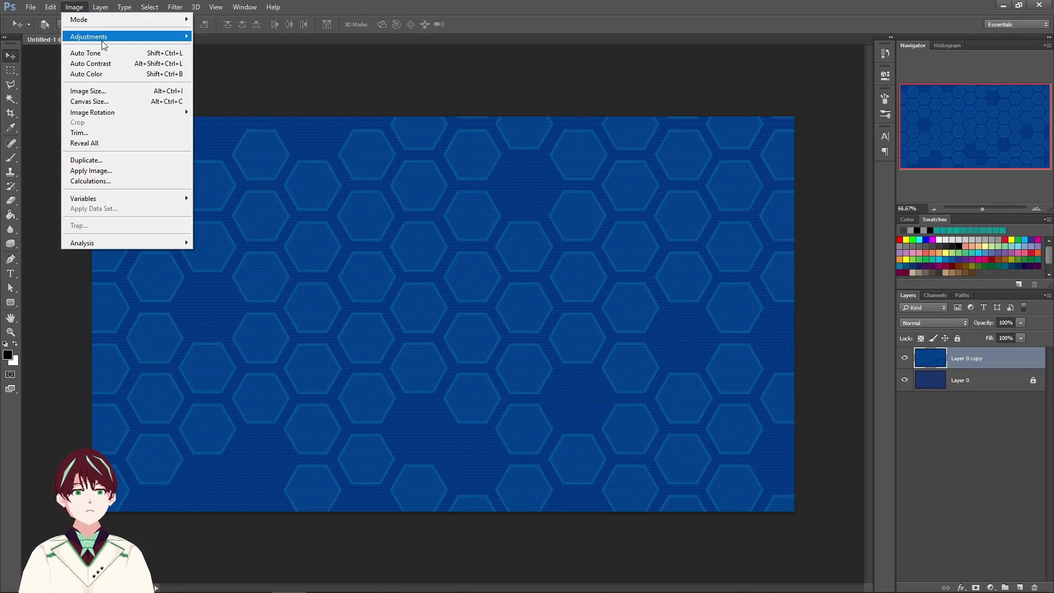
mouse_move(102, 45)
left_click(251, 37)
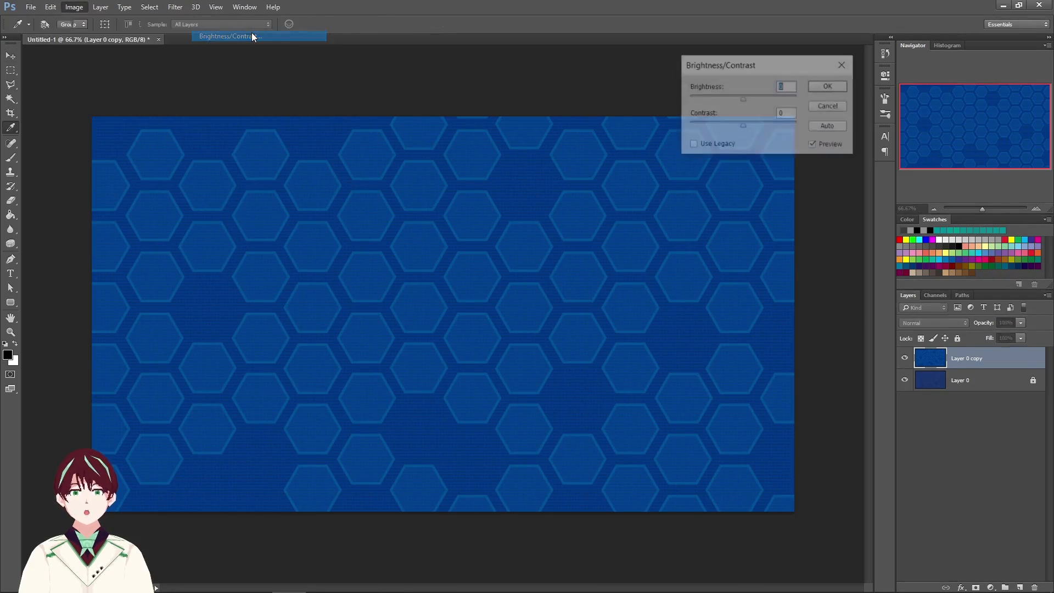
left_click(831, 126)
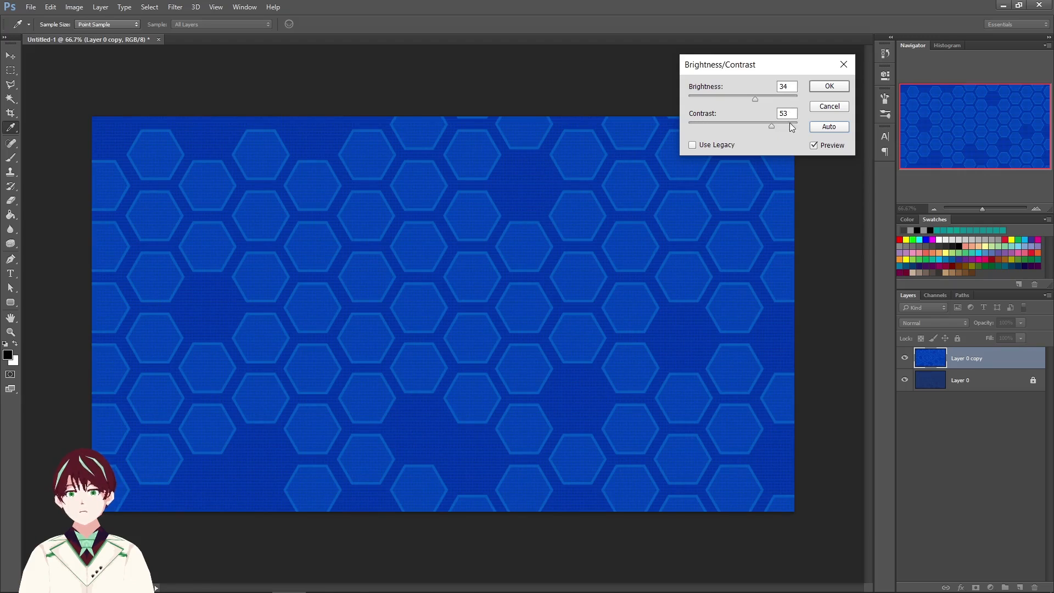
left_click_drag(766, 123, 734, 100)
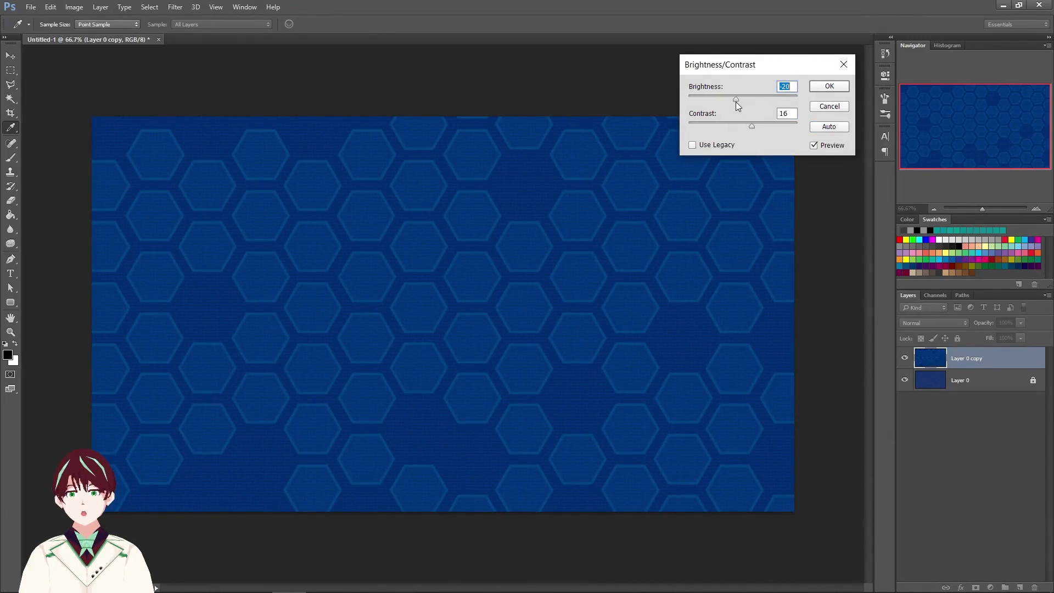
left_click_drag(734, 101, 736, 101)
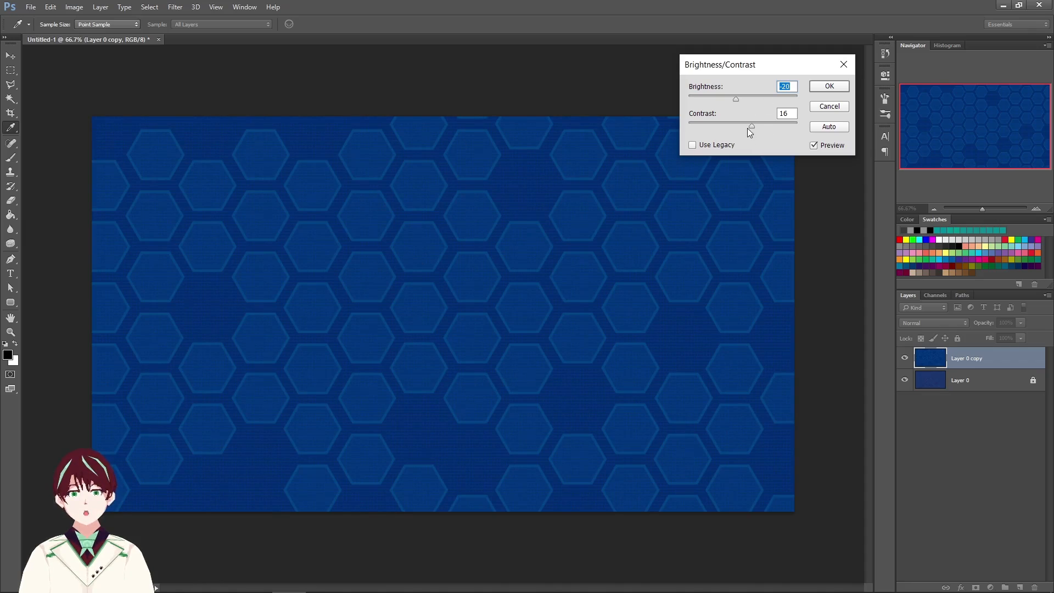
left_click_drag(753, 126, 755, 126)
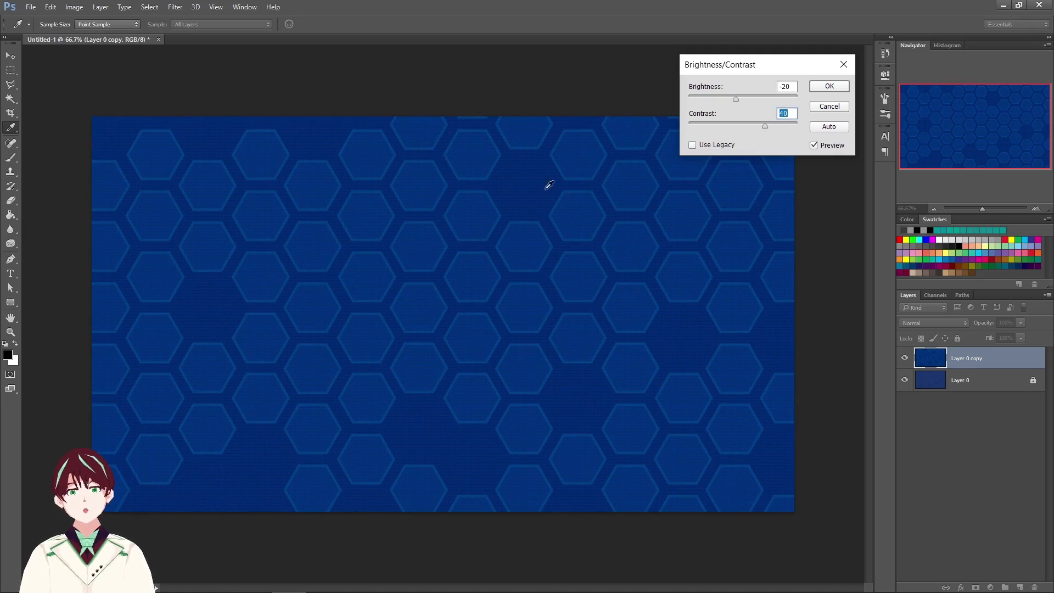
left_click(814, 146)
left_click(814, 147)
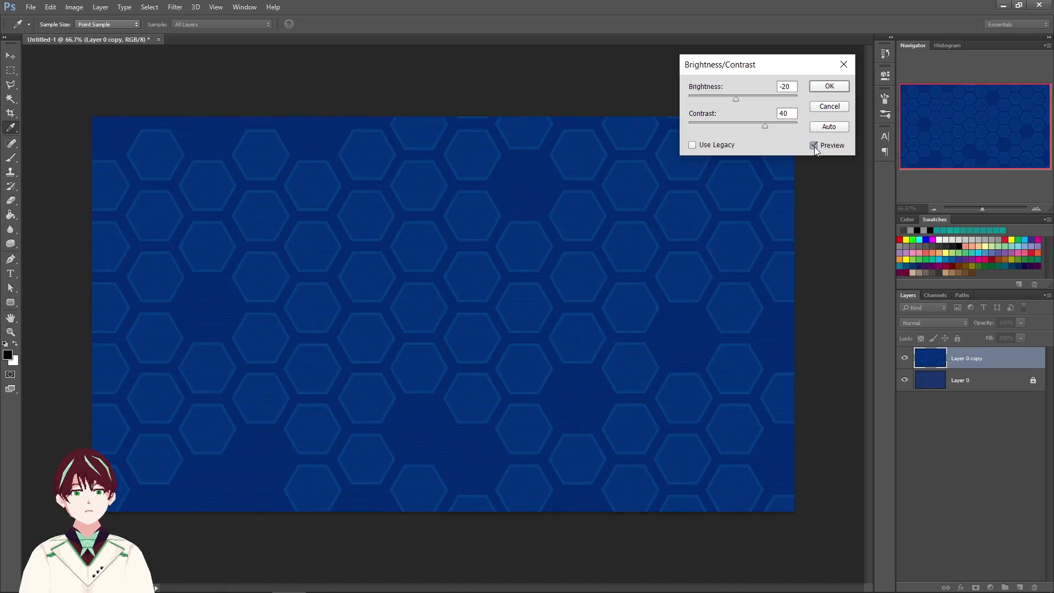
left_click(814, 146)
left_click(814, 146)
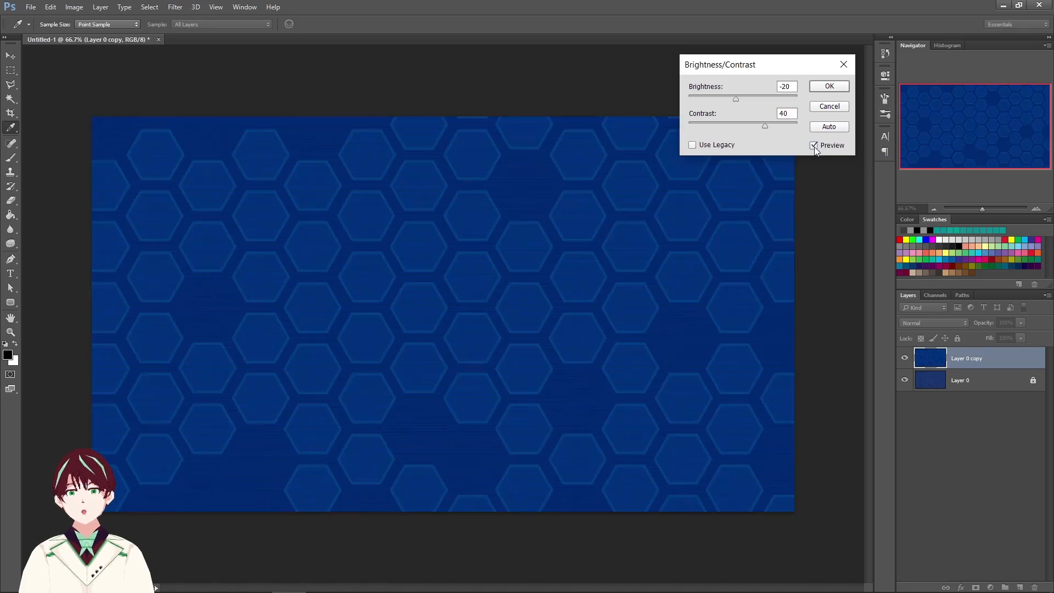
left_click(818, 88)
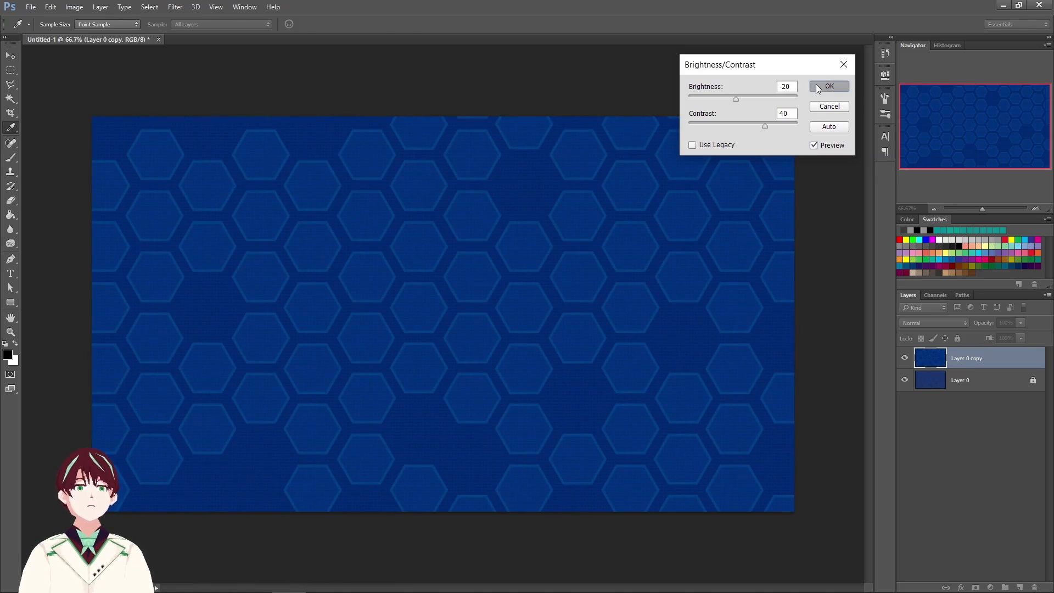
key("v")
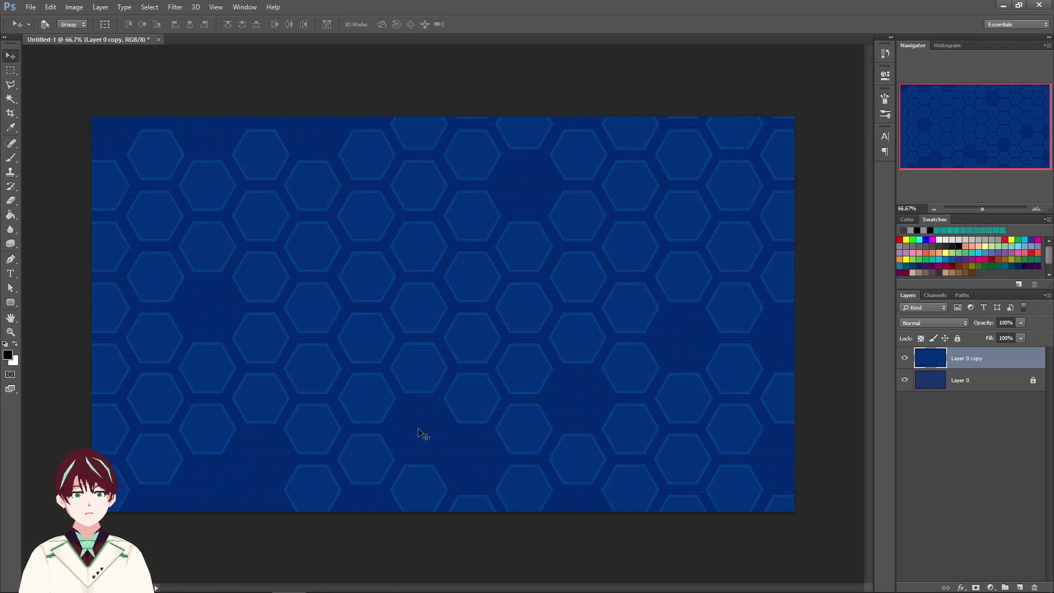
Create a new 1280 × 720 pixel RGB document at 72 pixels/inch with a white background
left_click(31, 7)
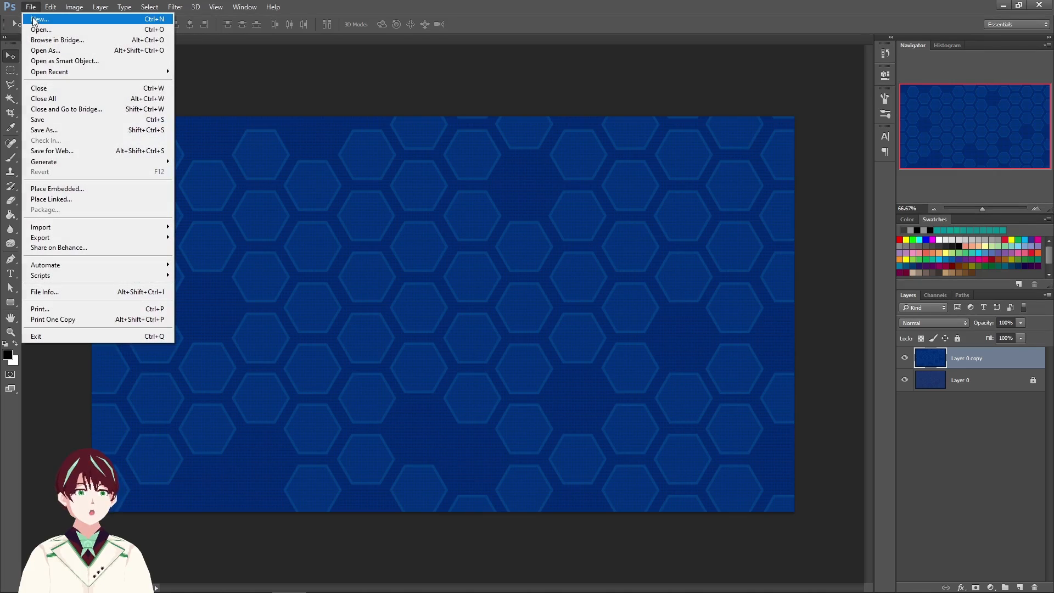
left_click(34, 17)
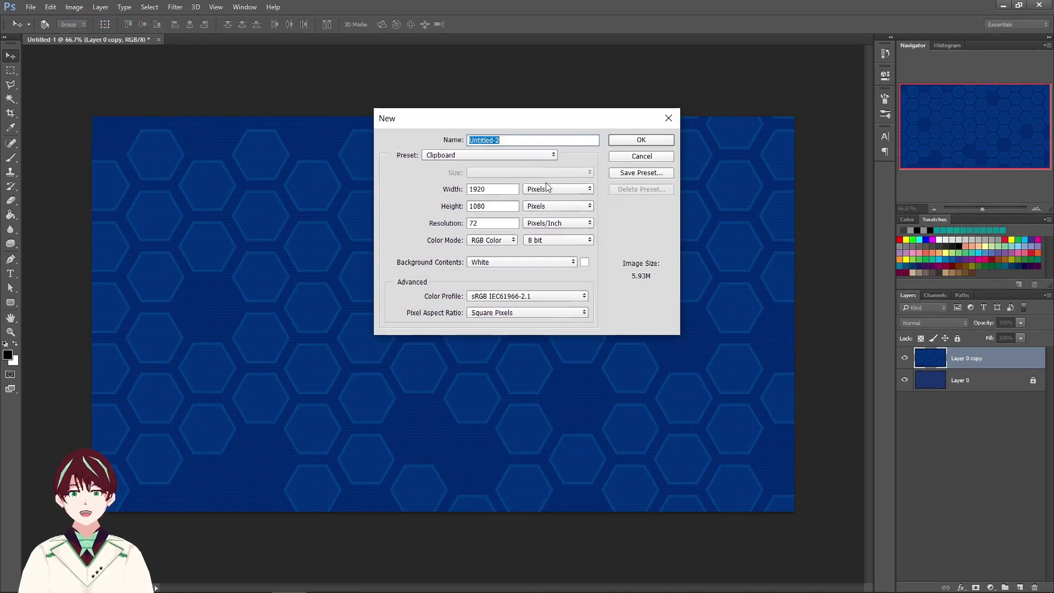
left_click_drag(498, 189, 461, 190)
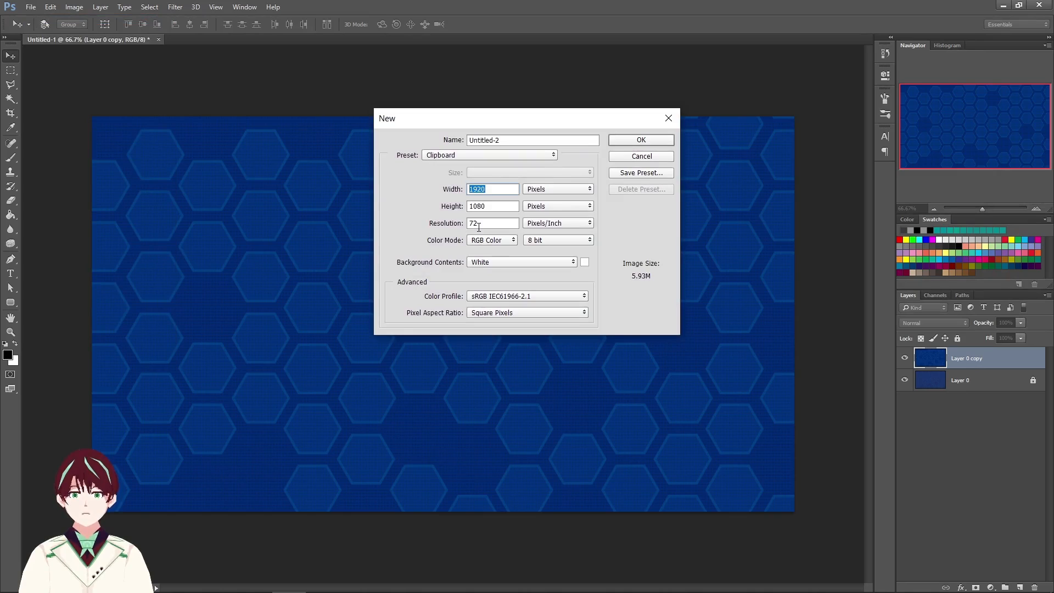
type("1280")
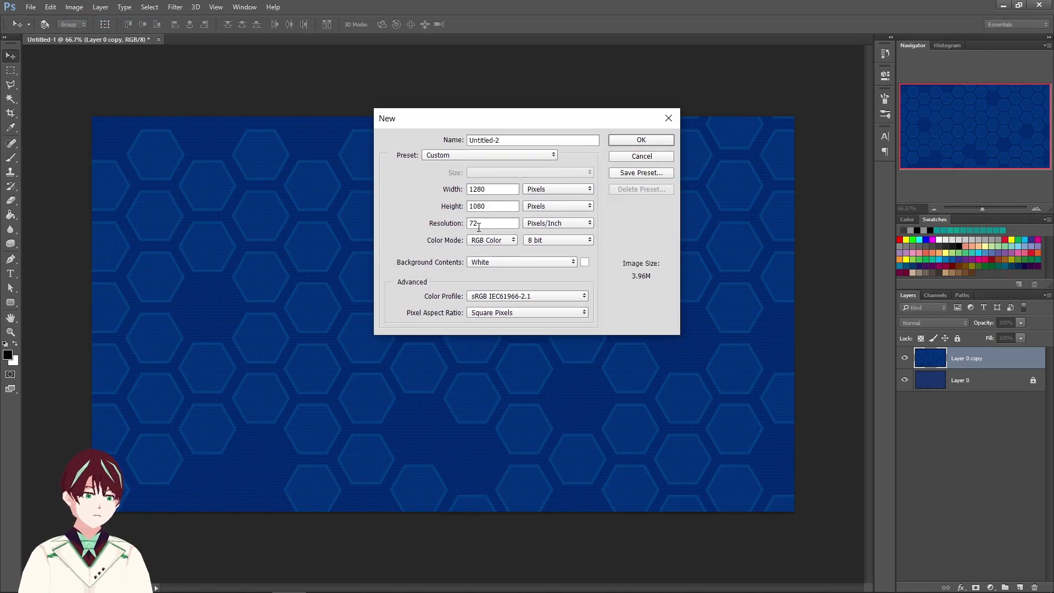
key("Tab")
type("720")
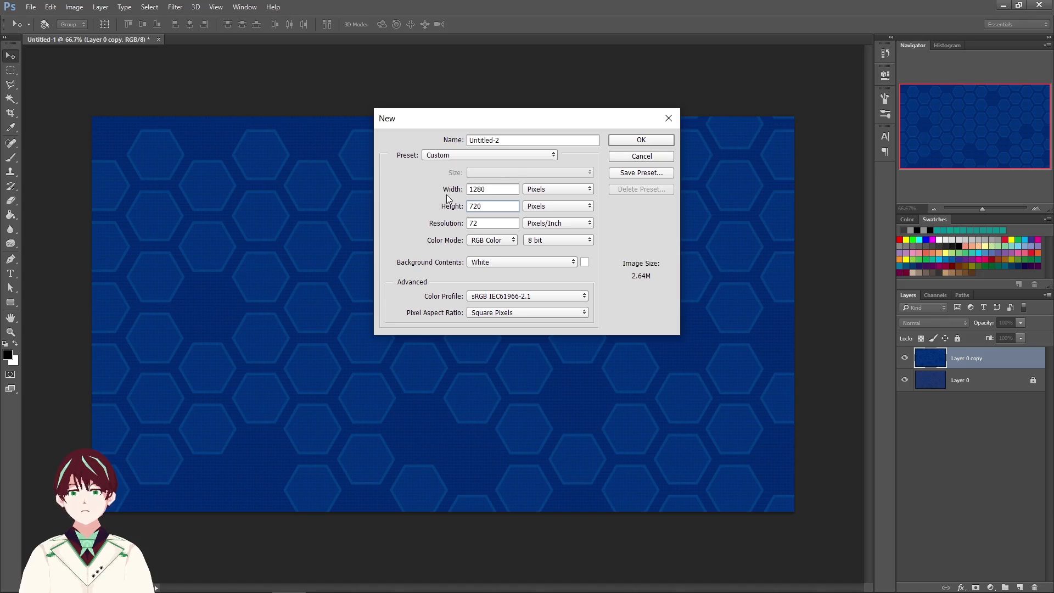
left_click(641, 141)
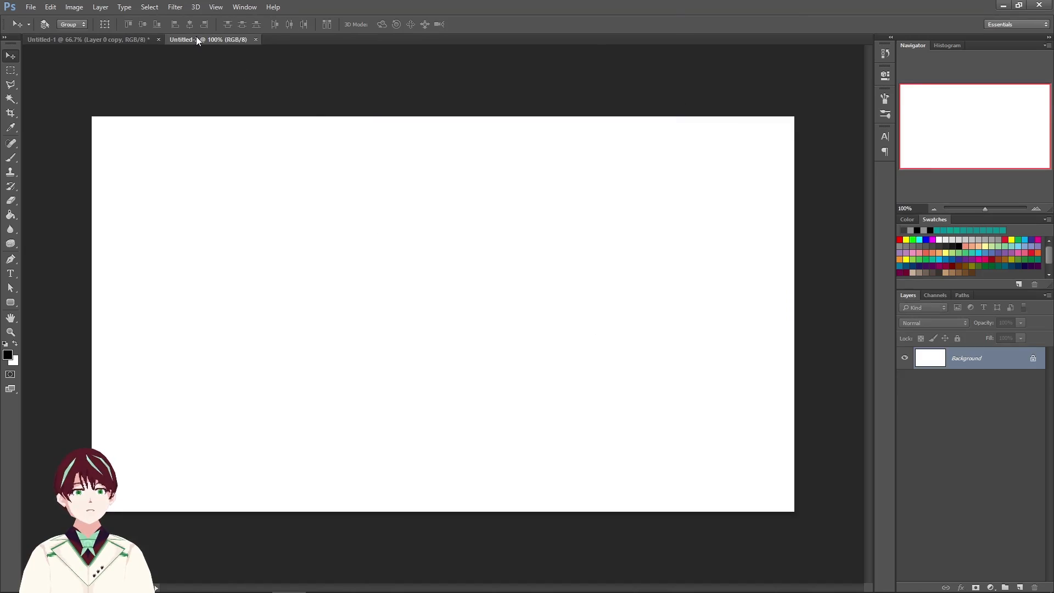
Convert the new document's Background into a regular layer and copy the white rectangle into the Untitled-1 hexagon document
double_click(1004, 360)
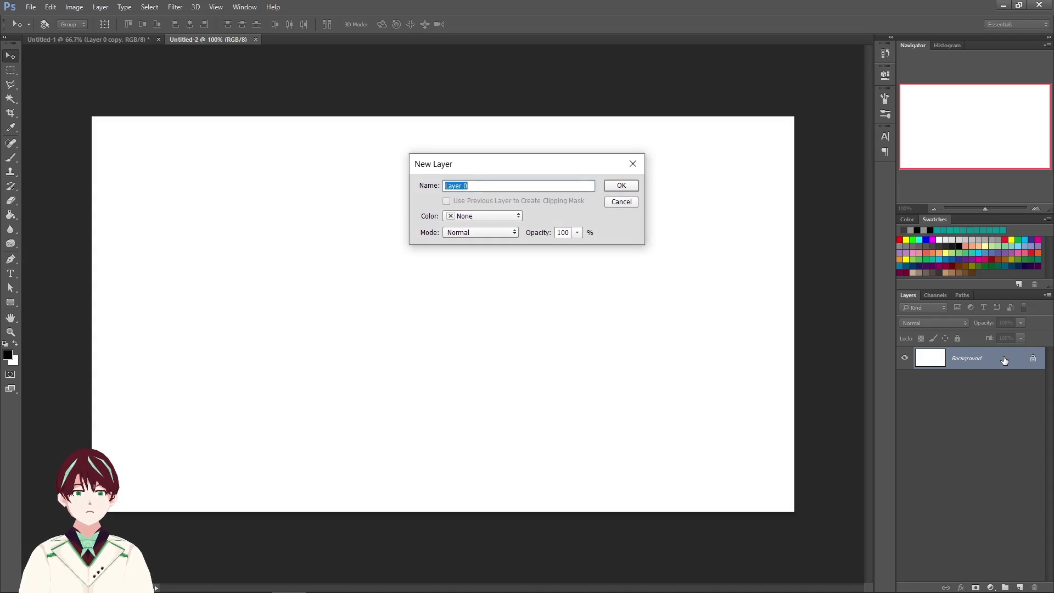
key("Return")
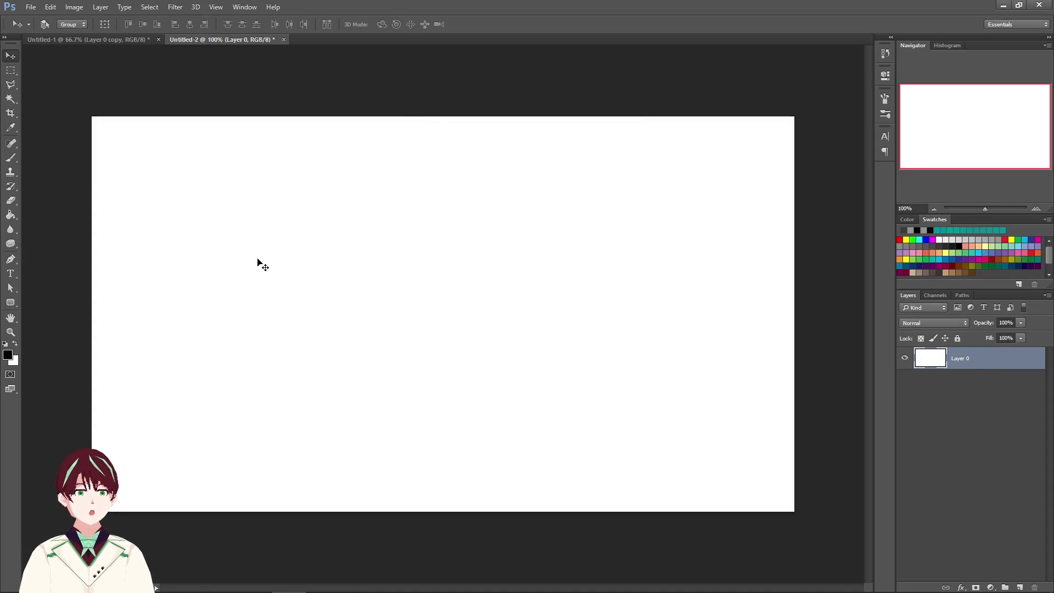
left_click_drag(259, 264, 391, 214)
left_click_drag(452, 252, 450, 257)
left_click_drag(503, 277, 400, 244)
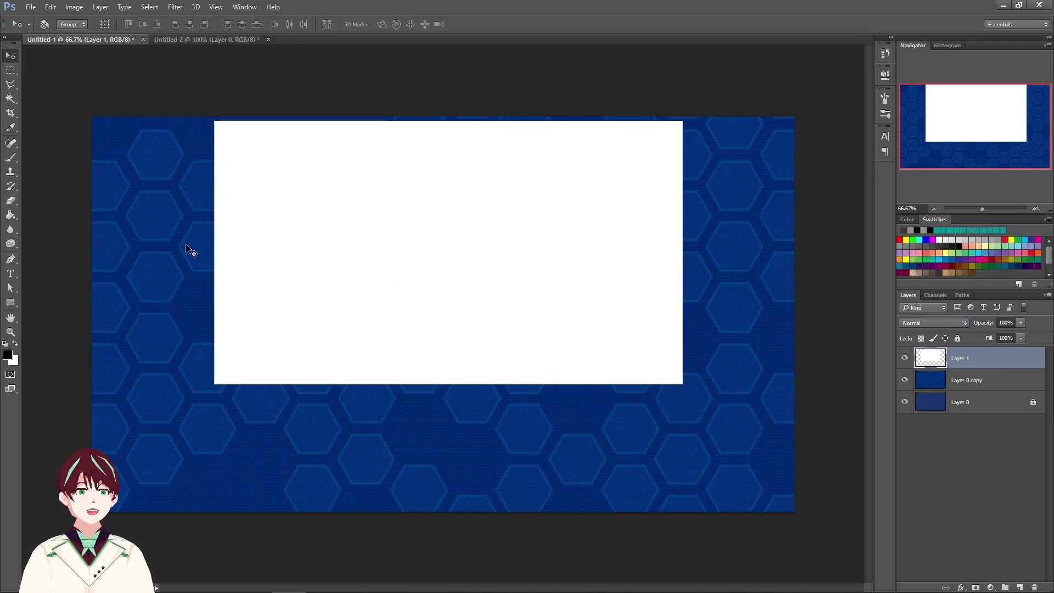
Position the white rectangle at the canvas's upper-right corner, inset 20 pixels from the top and right edges
left_click_drag(373, 266, 497, 253)
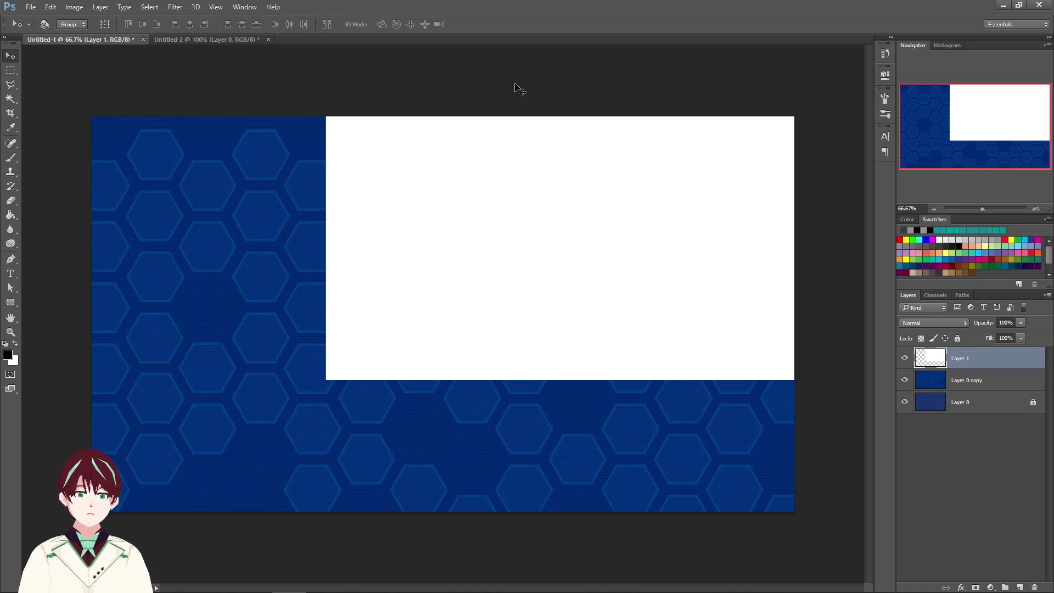
key("shift+Down")
key("shift+Down")
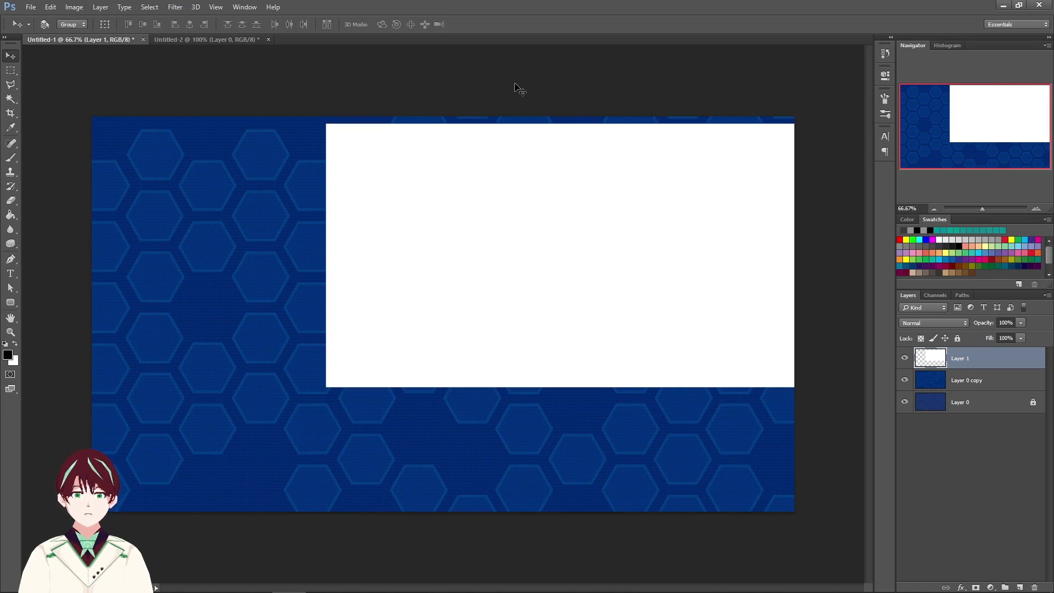
key("shift+Left")
key("shift+Left")
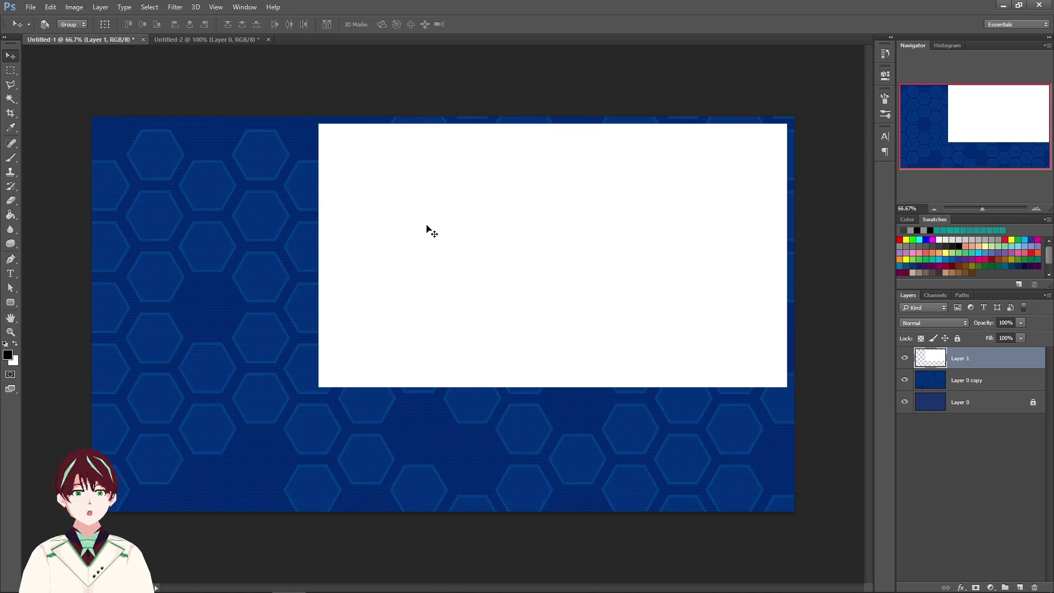
Scale the white rectangle proportionally to about 113%, keeping its upper-right corner fixed
key("ctrl+t")
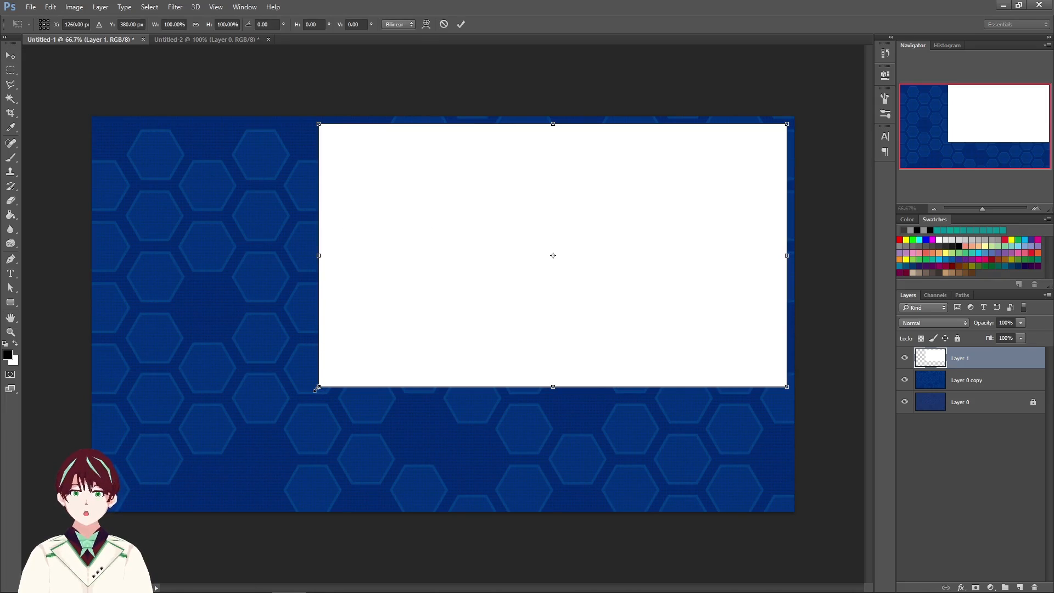
left_click_drag(315, 388, 251, 420)
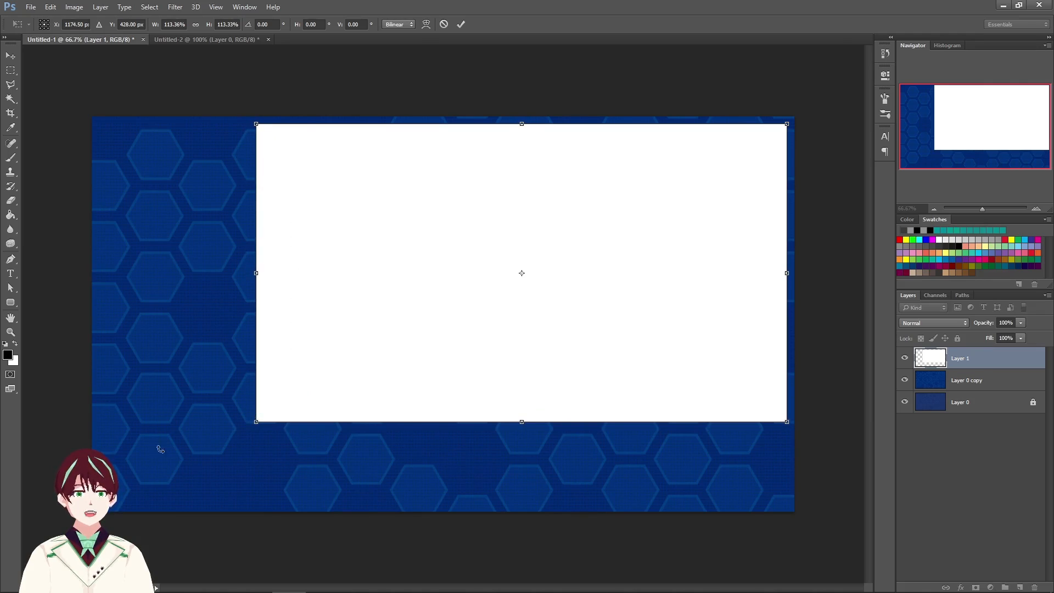
key("Return")
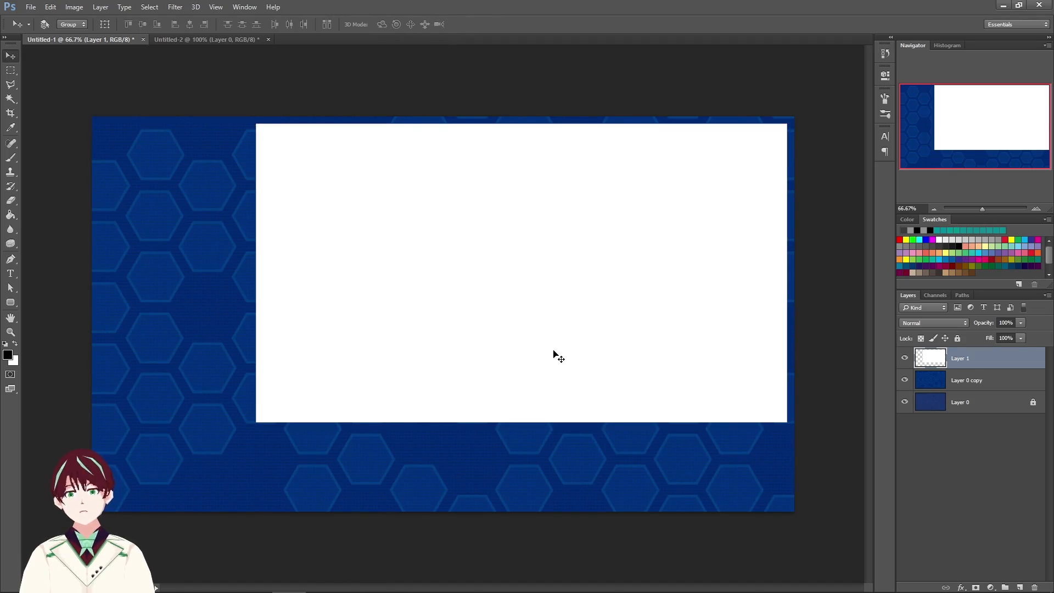
Load the white rectangle's outline as a selection and delete that area from the Layer 0 copy hexagon layer
left_click(935, 363, "ctrl")
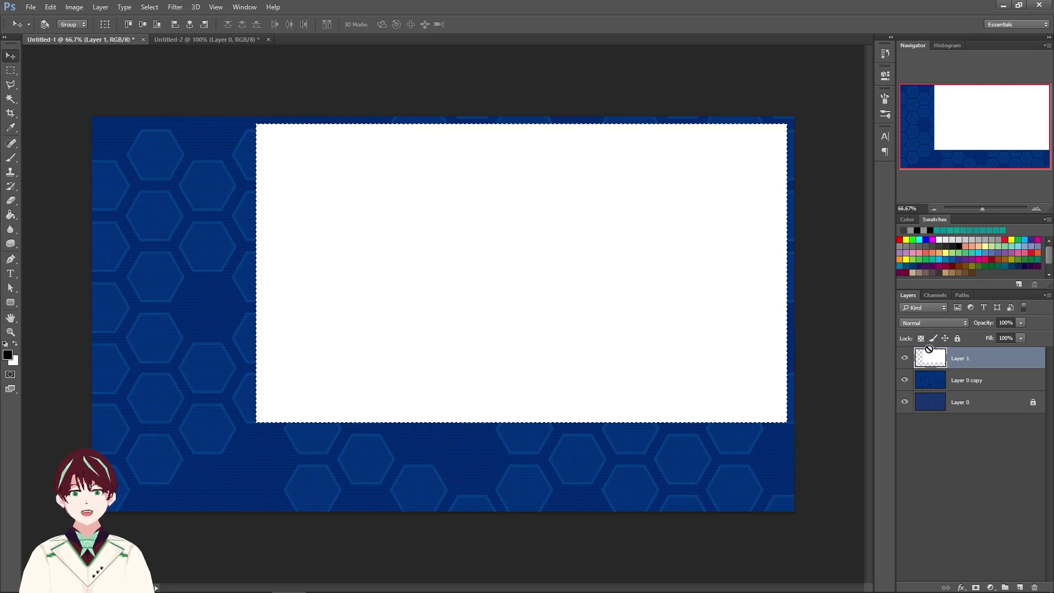
left_click(966, 382)
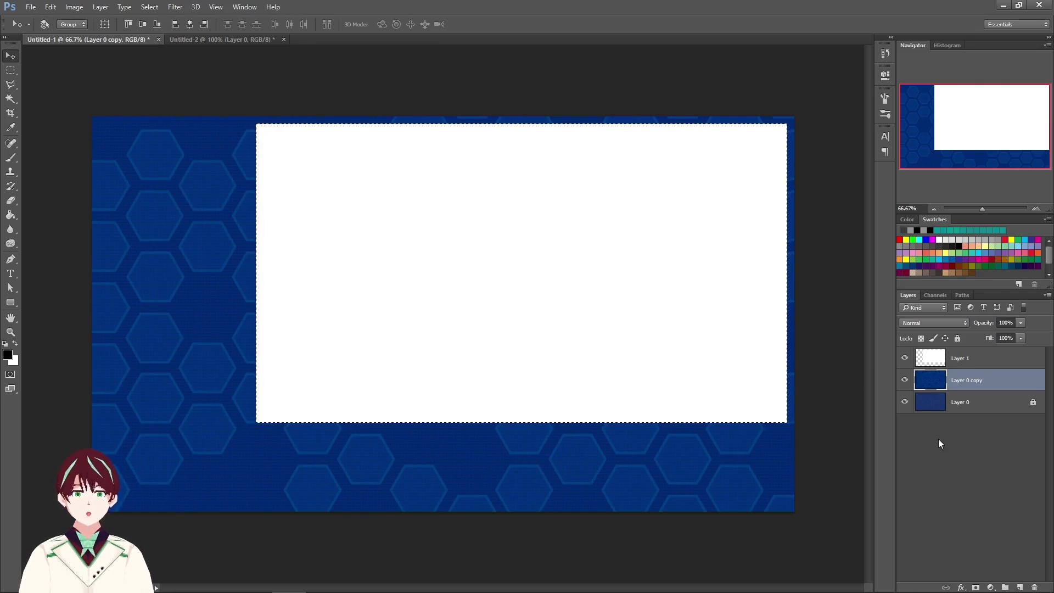
key("Delete")
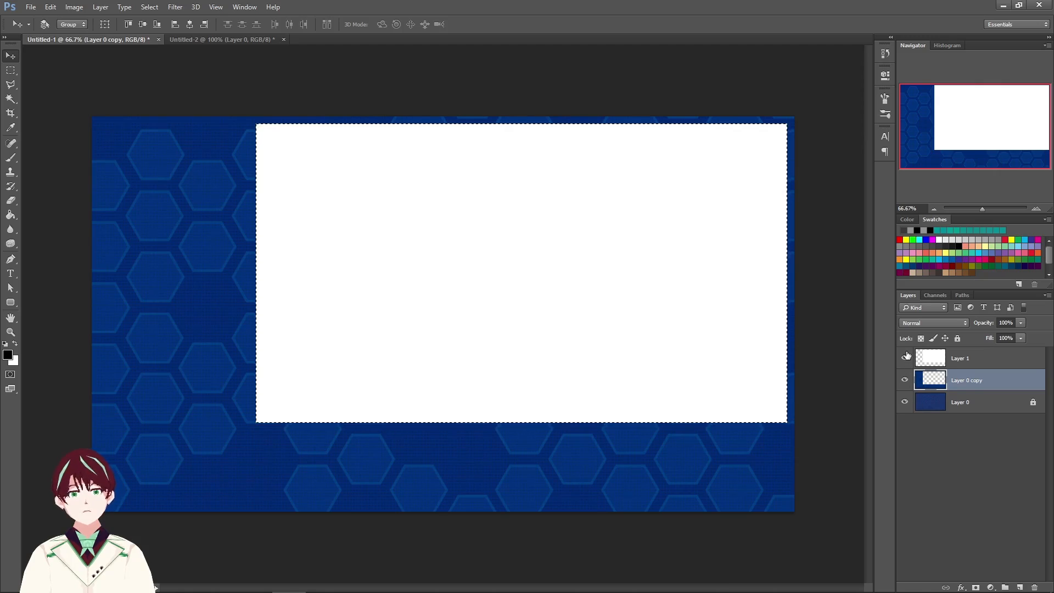
Clear the selection and delete the white rectangle layer
left_click(1012, 360)
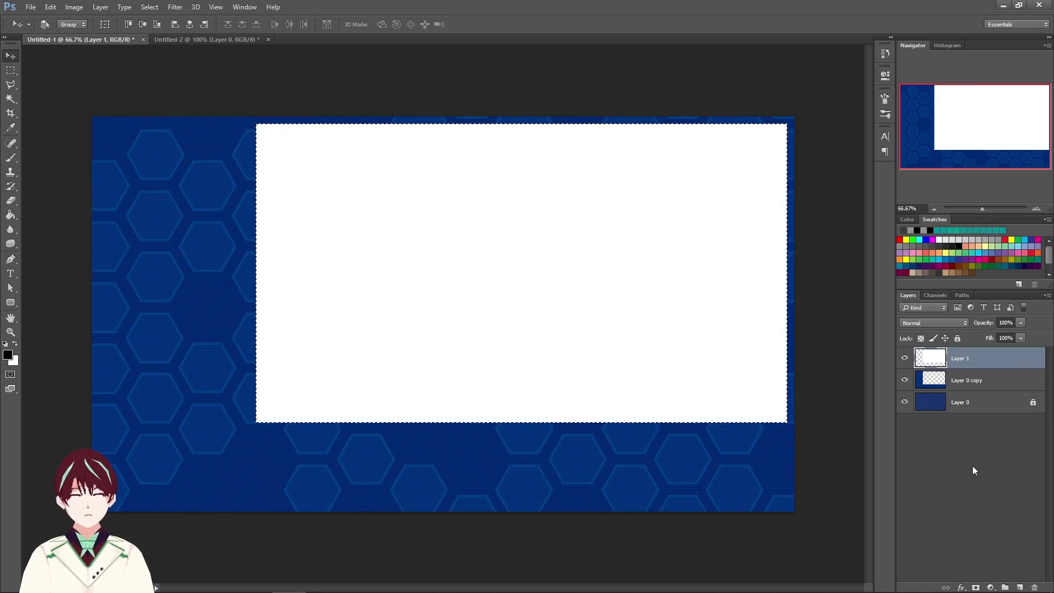
key("ctrl+d")
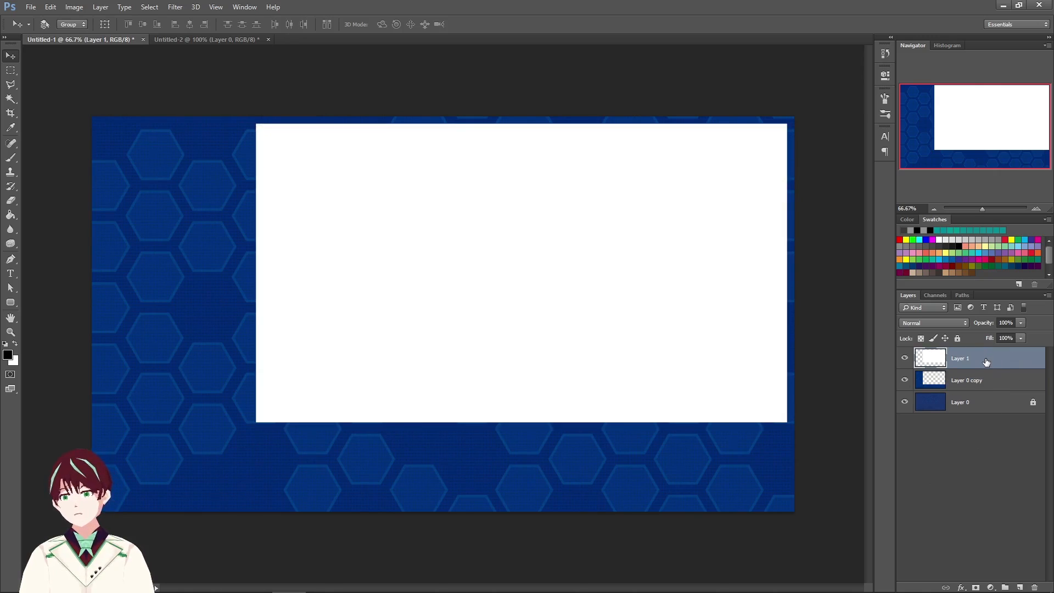
key("Delete")
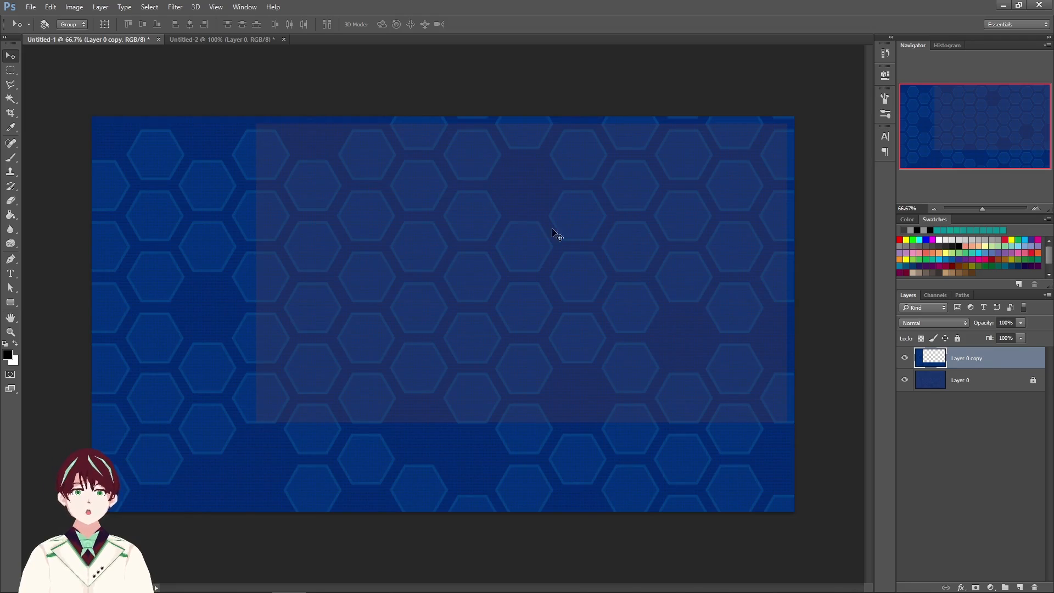
Hide the locked Layer 0 background and display the rulers around the canvas
left_click(905, 380)
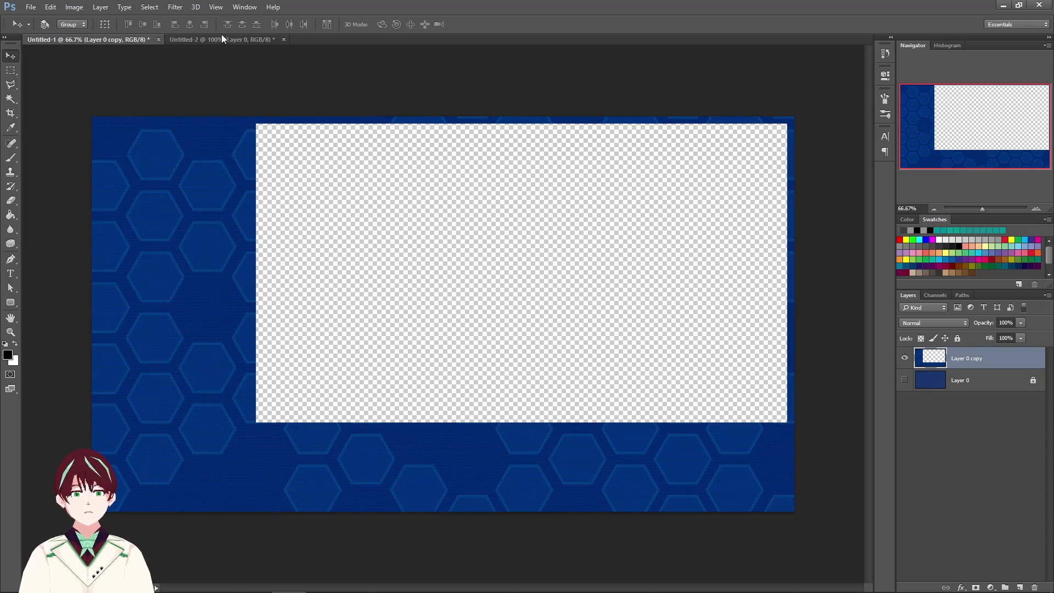
key("ctrl+r")
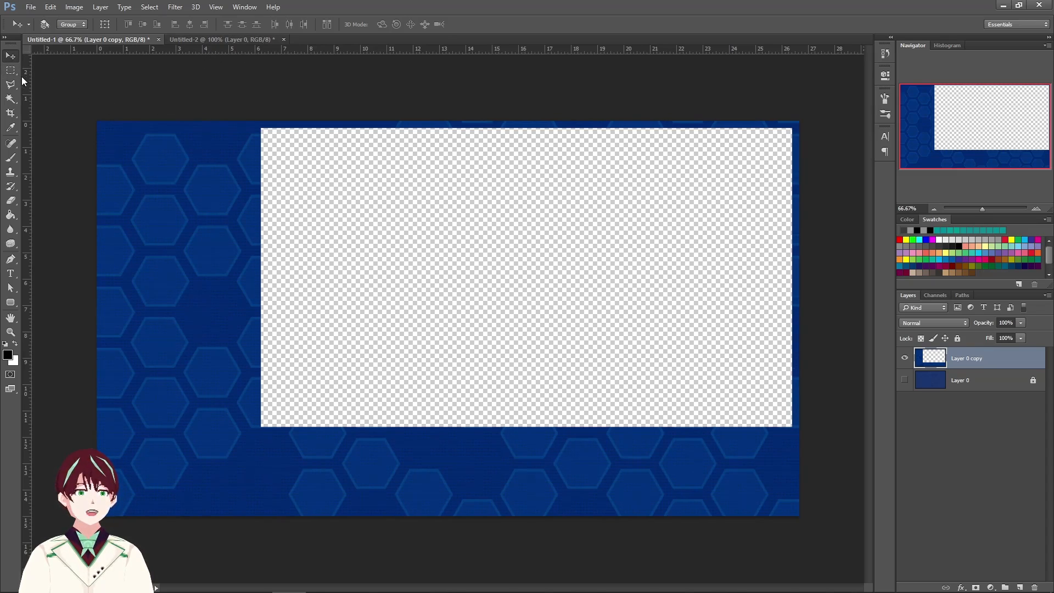
Place vertical guides at 6 inches and slightly inside the canvas's left edge
left_click_drag(25, 87, 255, 104)
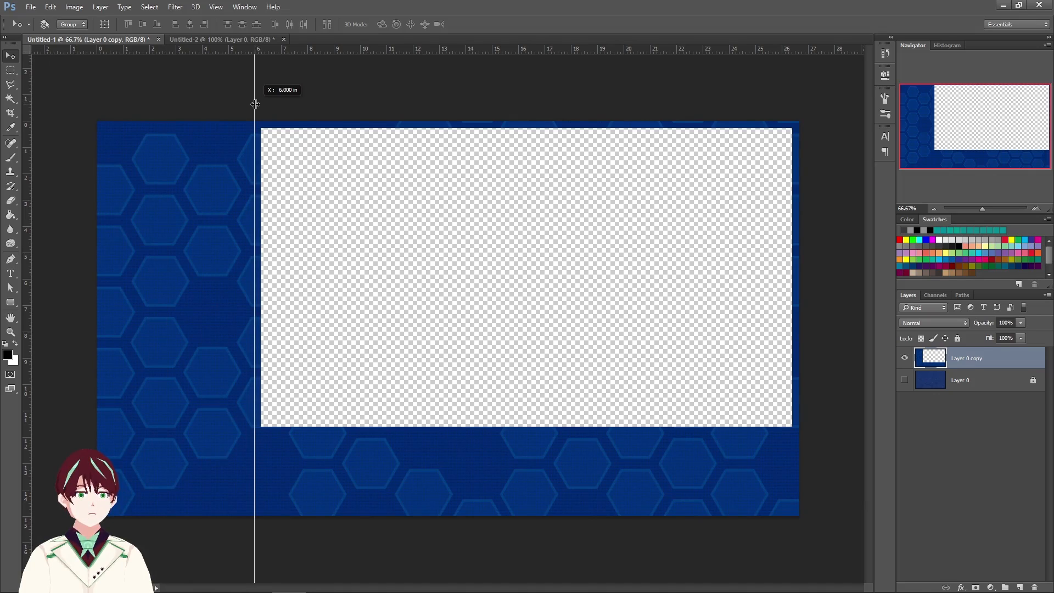
left_click_drag(255, 103, 254, 104)
left_click_drag(26, 97, 104, 112)
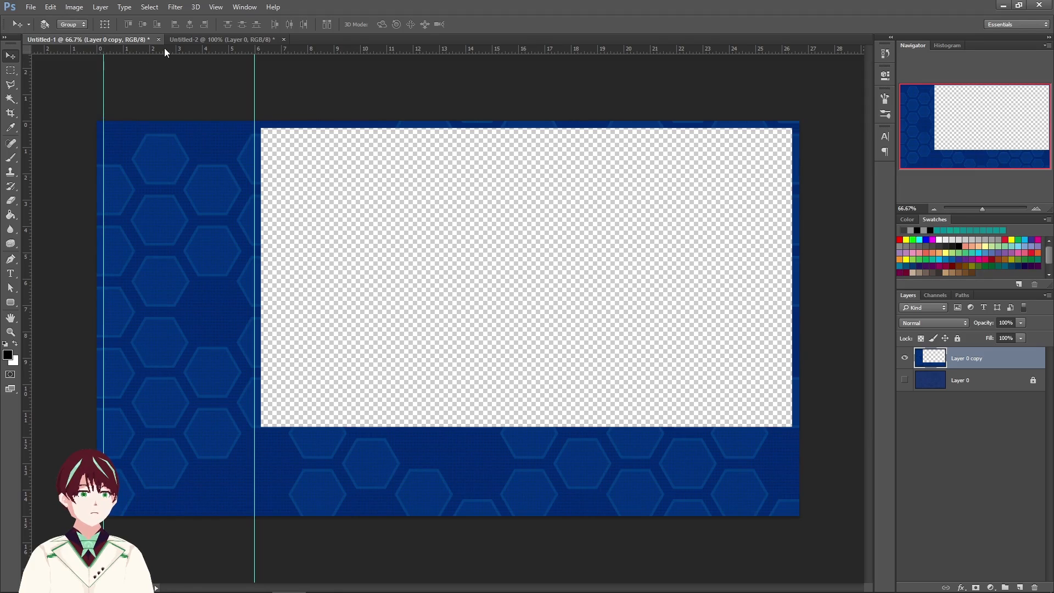
Place guides along all four edges of the window cutout and a horizontal guide at about 9 inches
left_click_drag(164, 50, 158, 128)
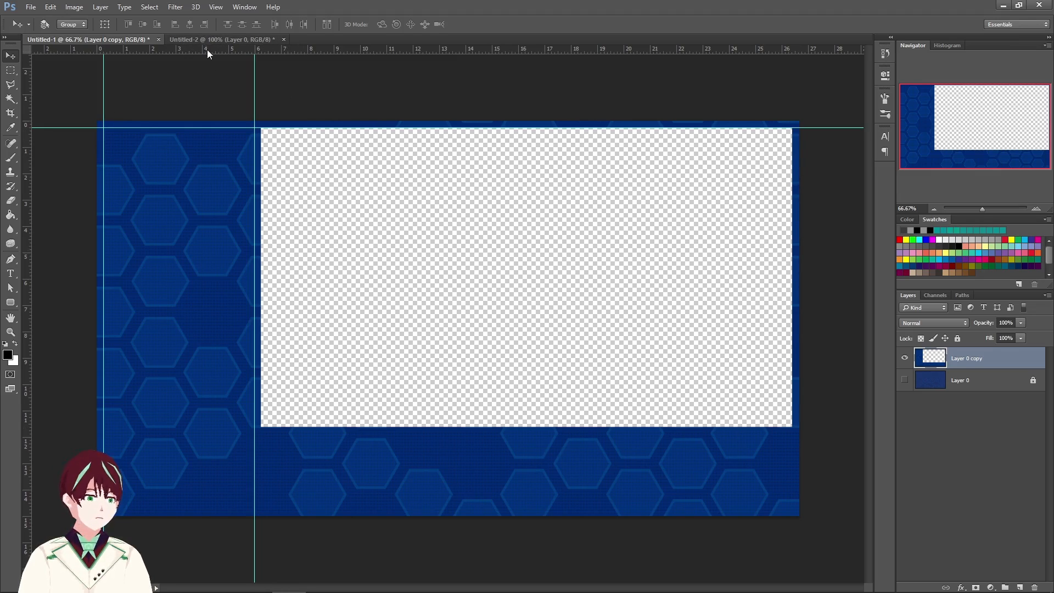
left_click_drag(205, 48, 186, 427)
left_click_drag(29, 356, 261, 321)
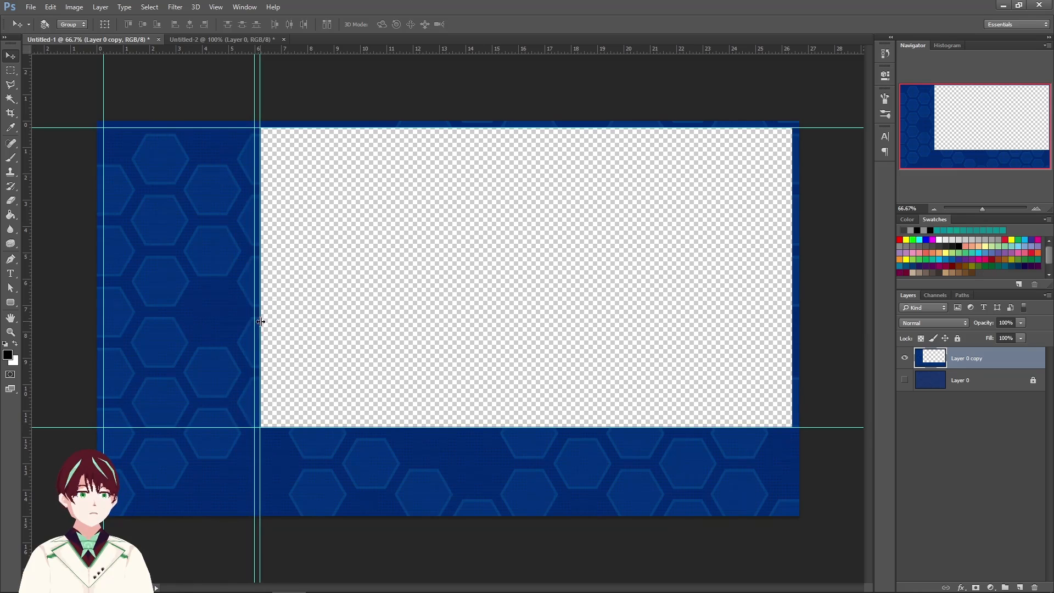
left_click_drag(28, 303, 792, 276)
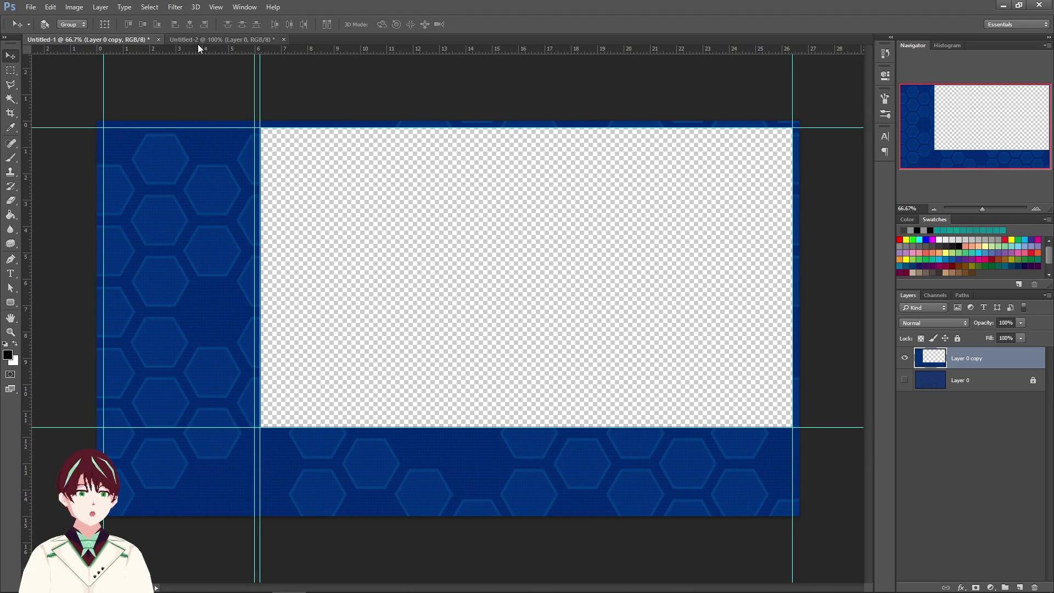
left_click_drag(197, 50, 155, 363)
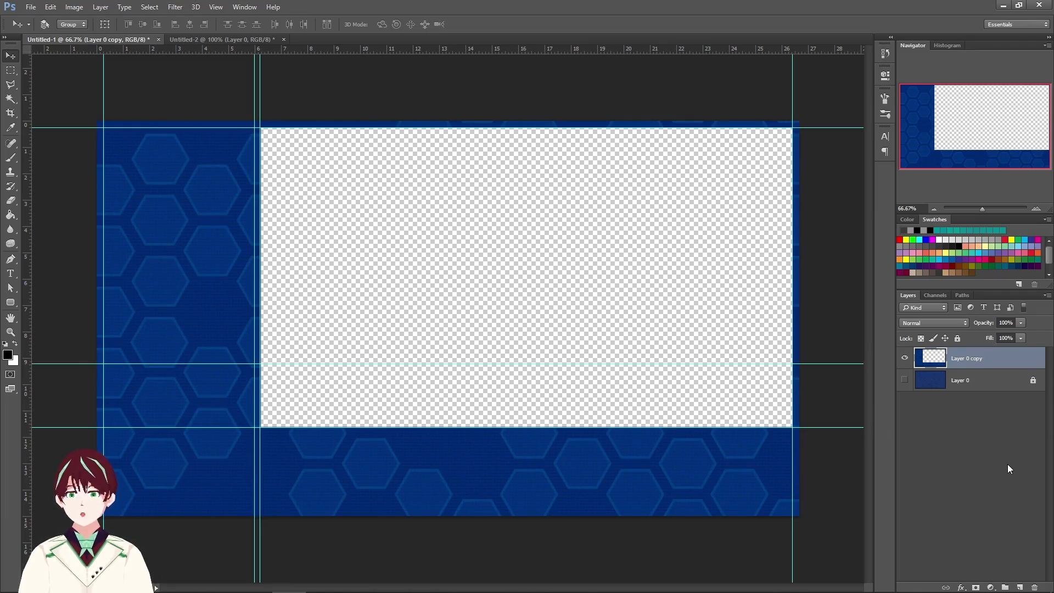
Add a new layer above Layer 0 copy and align the nearby vertical guide precisely with the cutout's left edge
left_click(1019, 588)
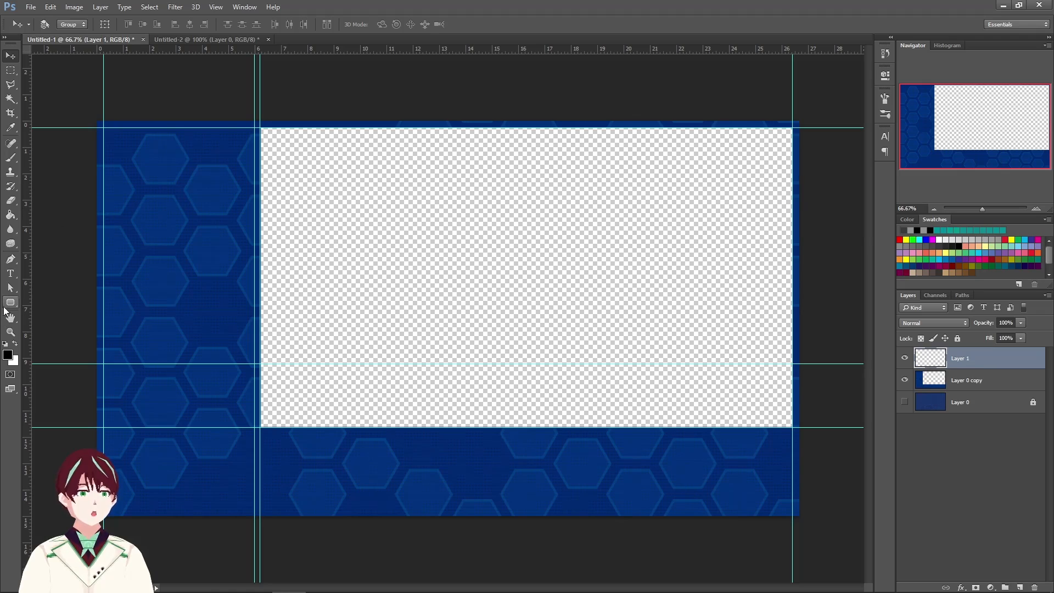
left_click(11, 332)
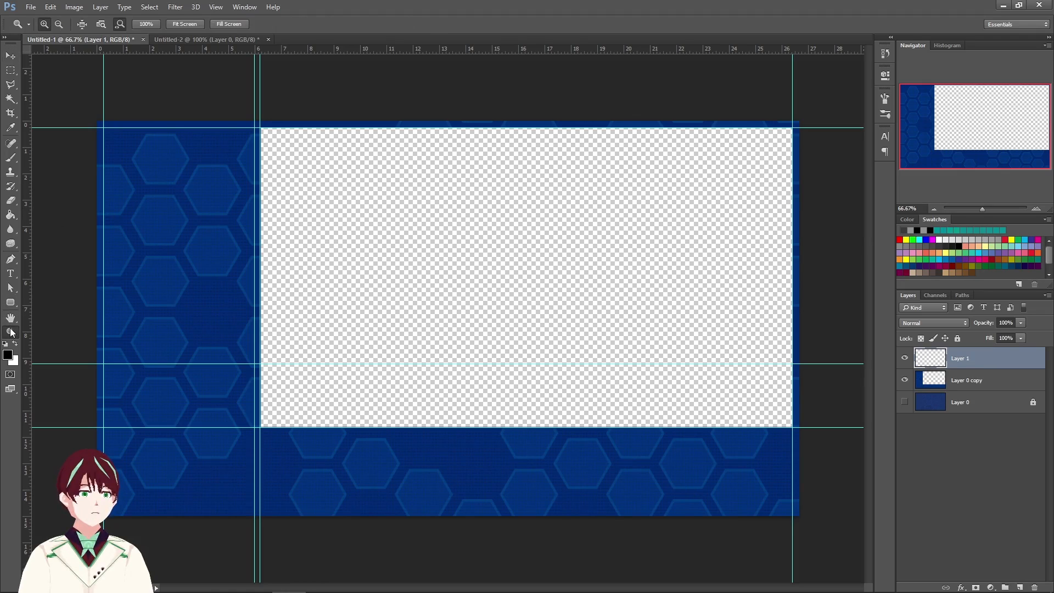
left_click(150, 181)
left_click(153, 183)
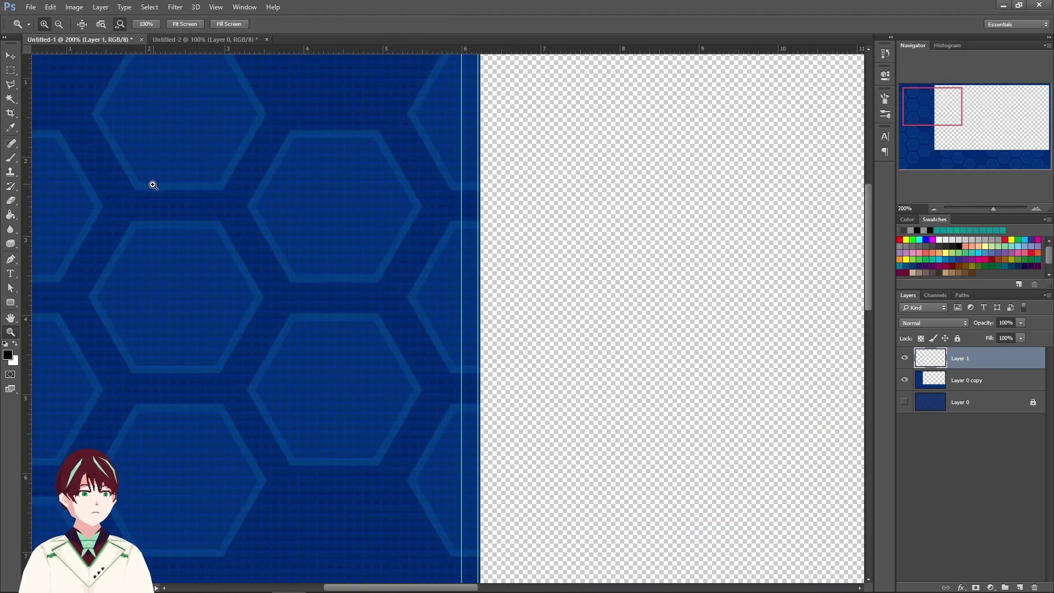
left_click_drag(151, 187, 336, 268)
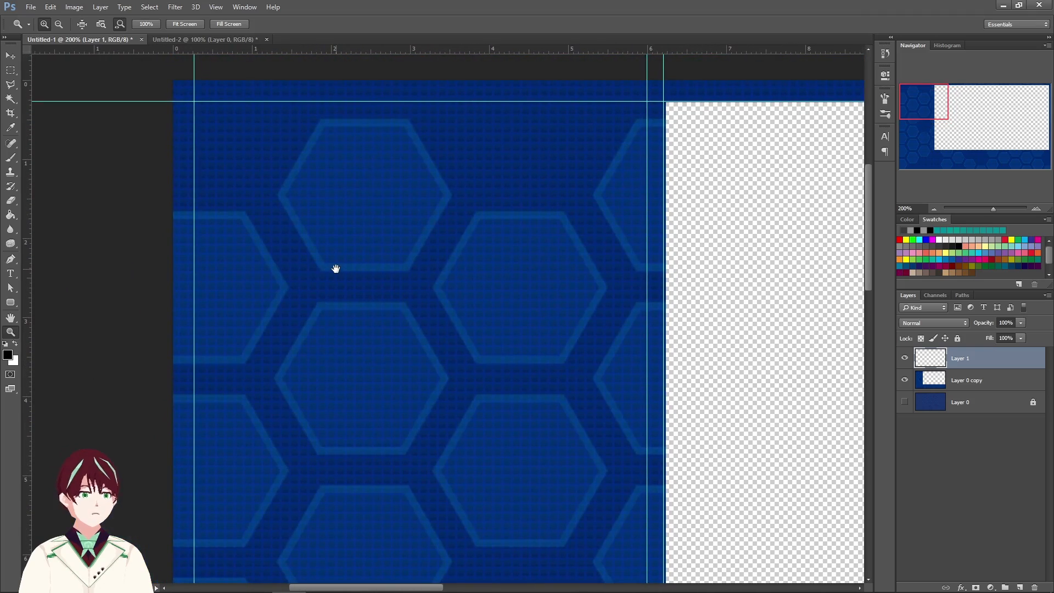
left_click_drag(335, 215, 433, 247)
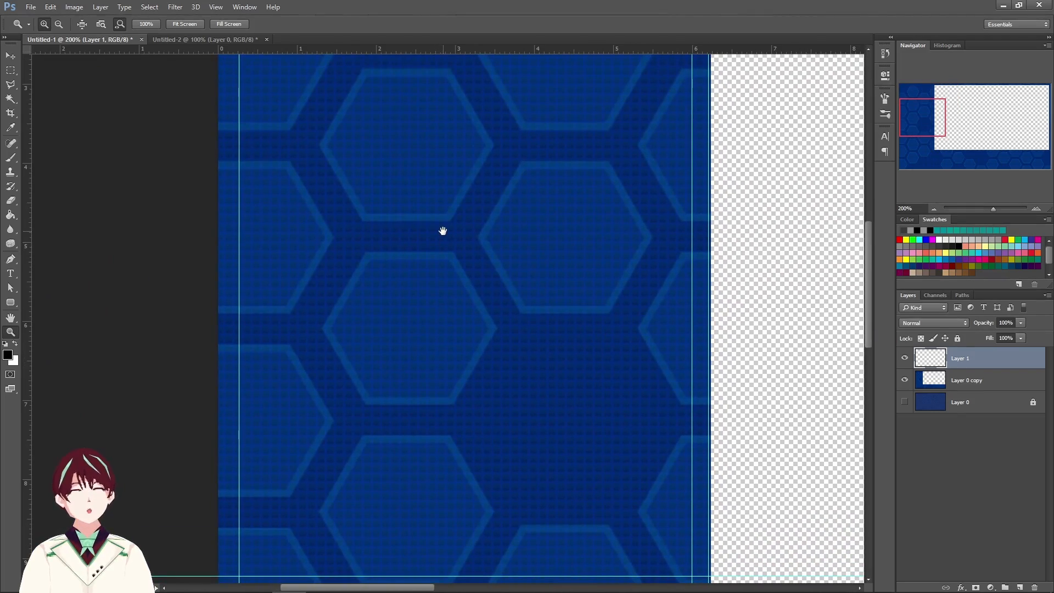
left_click_drag(482, 221, 373, 291)
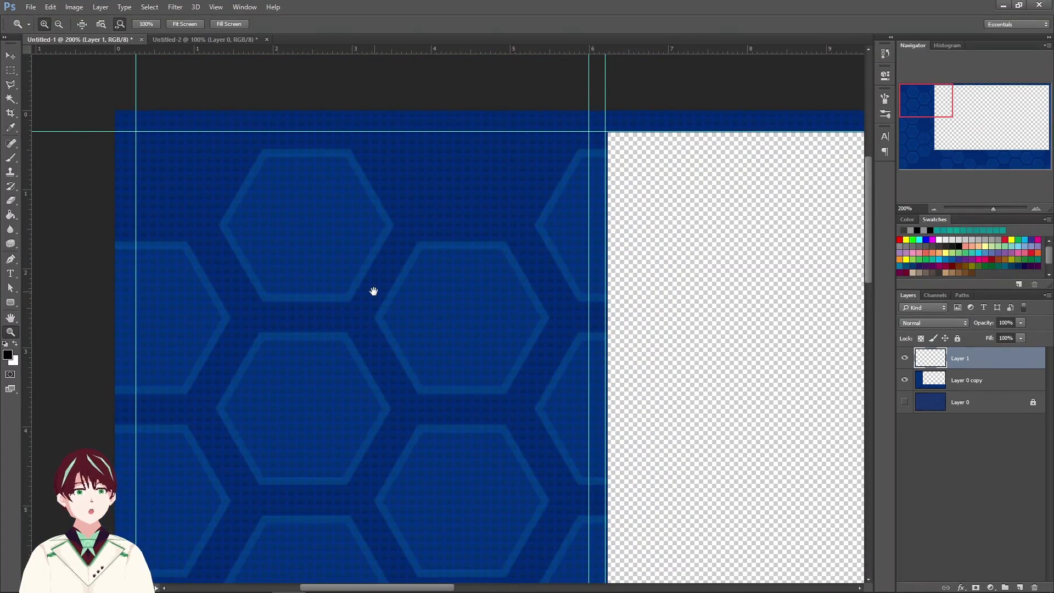
left_click(10, 56)
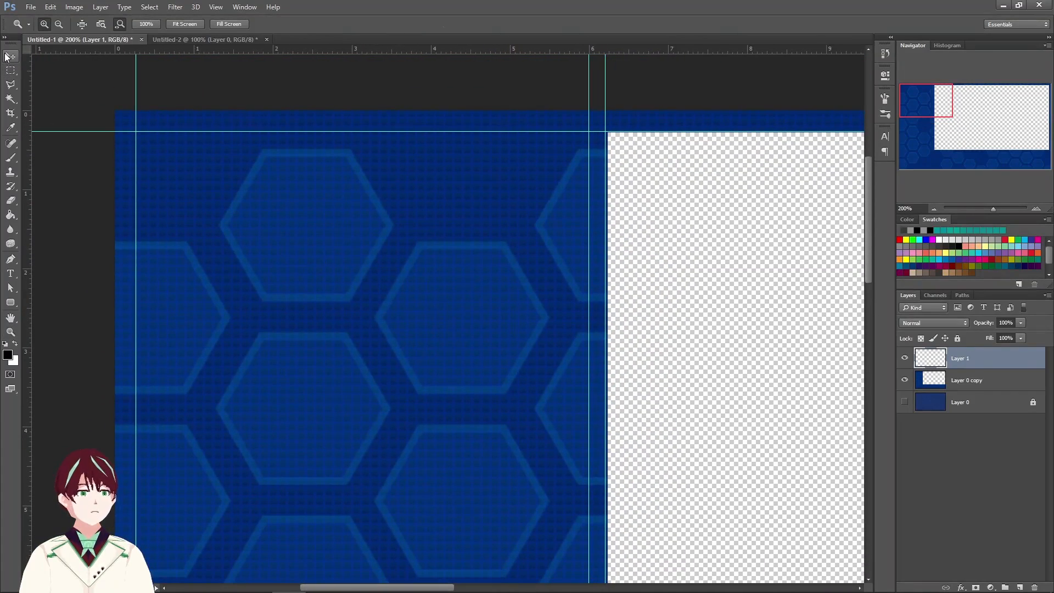
left_click_drag(606, 160, 608, 165)
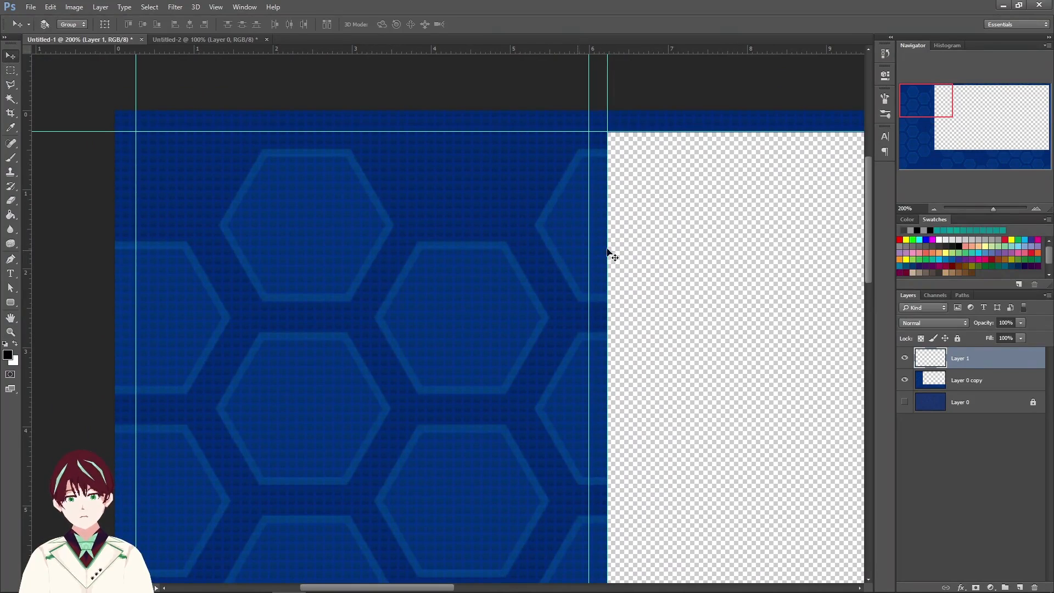
Align the guides precisely with the cutout's right and bottom edges
left_click_drag(695, 235, 315, 220)
left_click_drag(631, 192, 266, 223)
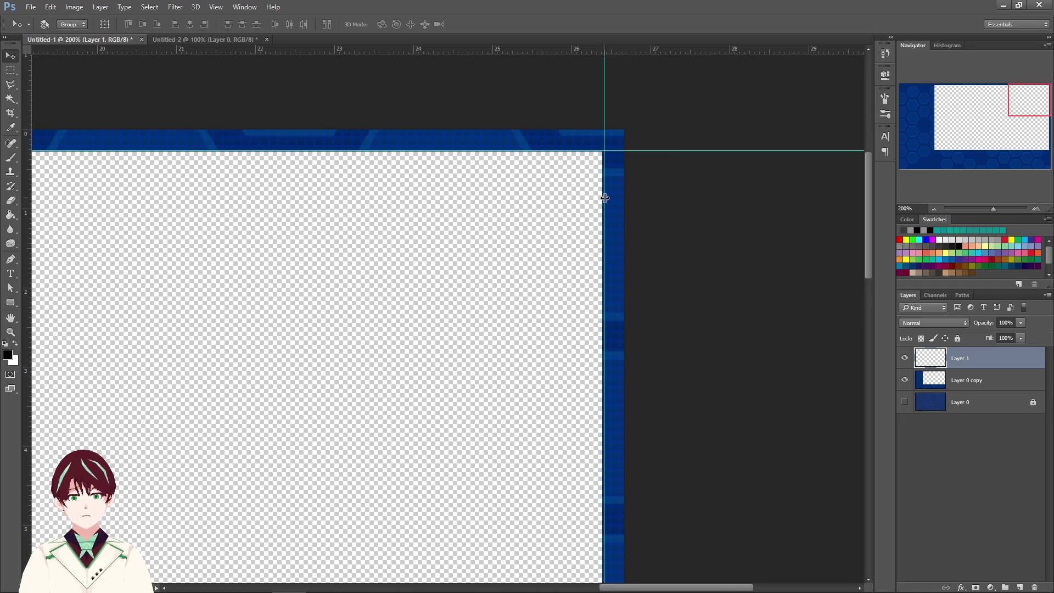
left_click_drag(604, 198, 602, 200)
left_click_drag(502, 284, 406, 176)
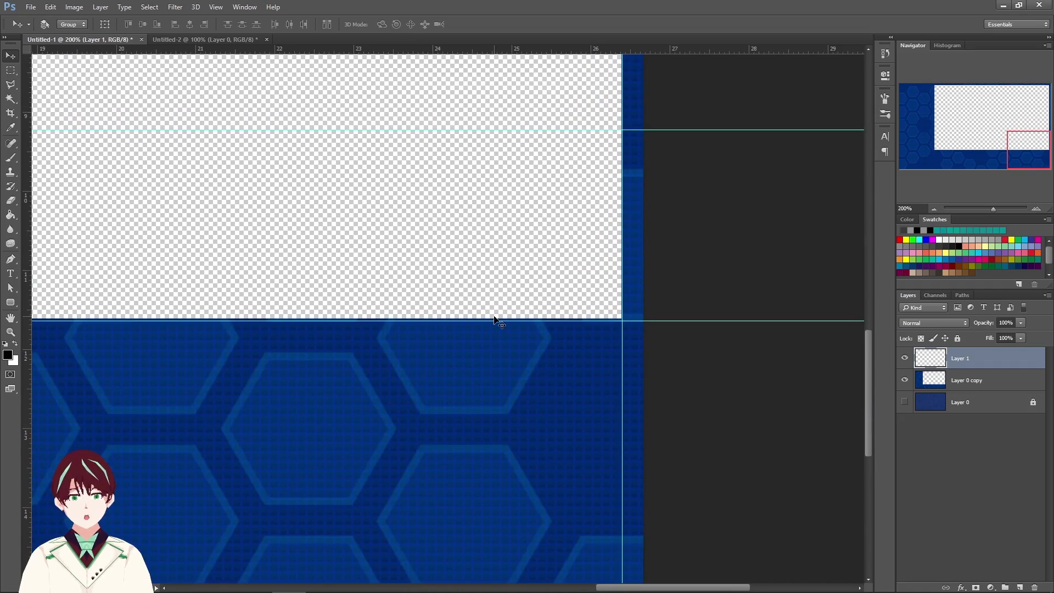
left_click_drag(492, 320, 489, 319)
Draw a 413 × 646 px rounded rectangle with 10 px corner radius between the guides left of the cutout
left_click_drag(312, 228, 569, 295)
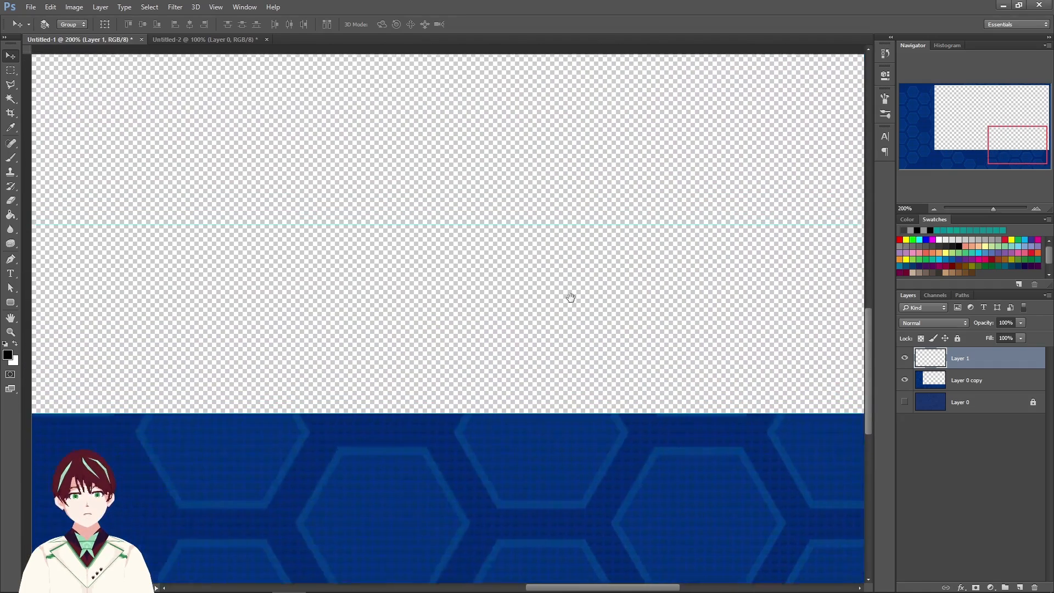
left_click_drag(368, 280, 590, 305)
left_click_drag(263, 296, 481, 323)
mouse_move(524, 104)
left_mouse_down()
mouse_move(475, 226)
mouse_move(472, 308)
left_mouse_up()
mouse_move(453, 203)
left_mouse_down()
mouse_move(486, 287)
mouse_move(488, 326)
left_mouse_up()
mouse_move(504, 123)
left_mouse_down()
mouse_move(529, 191)
mouse_move(475, 299)
left_mouse_up()
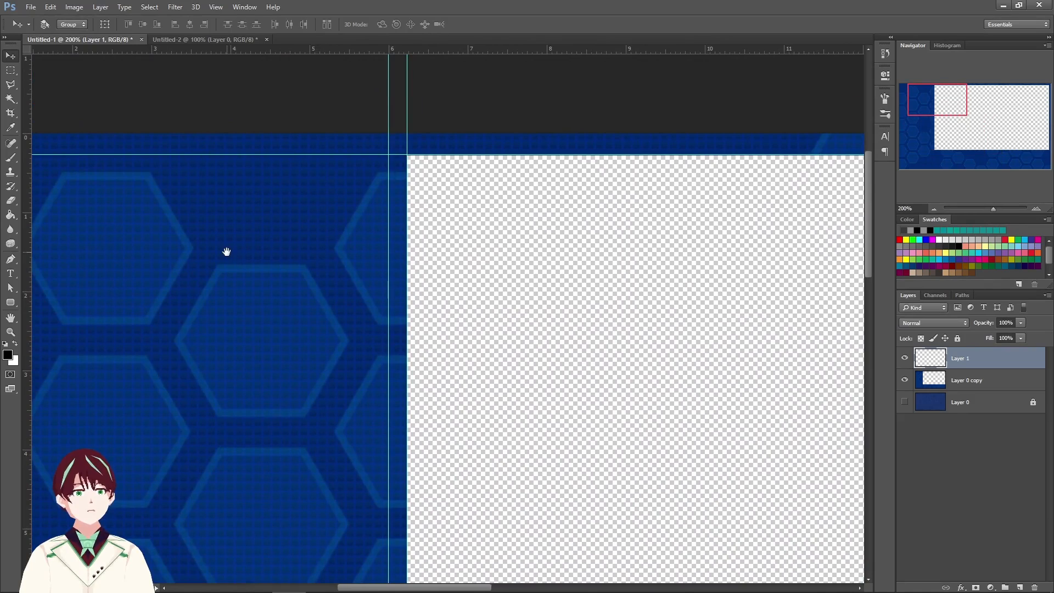
left_click_drag(226, 249, 406, 211)
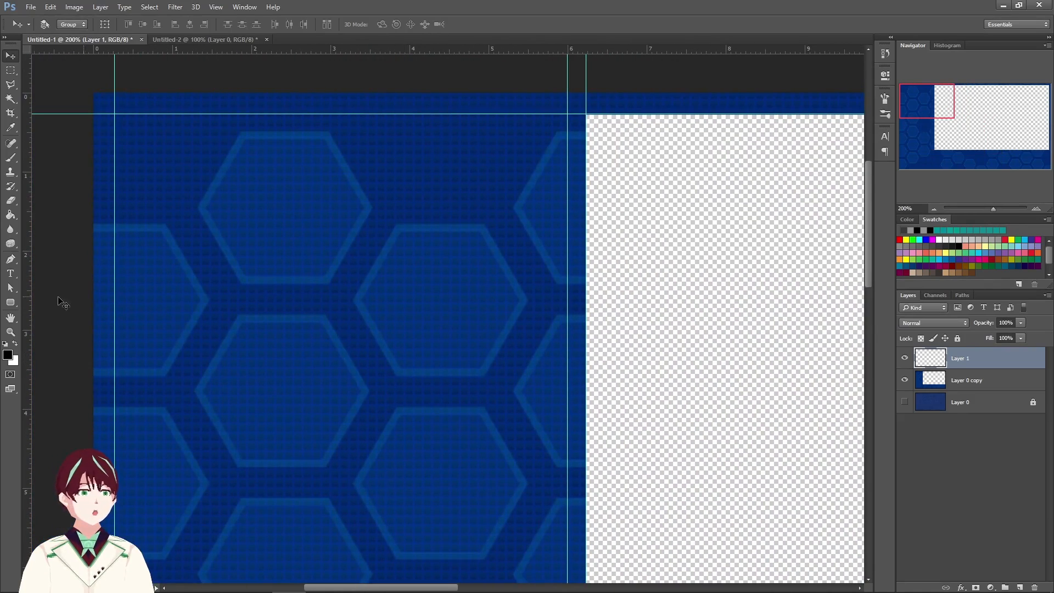
left_click(11, 303)
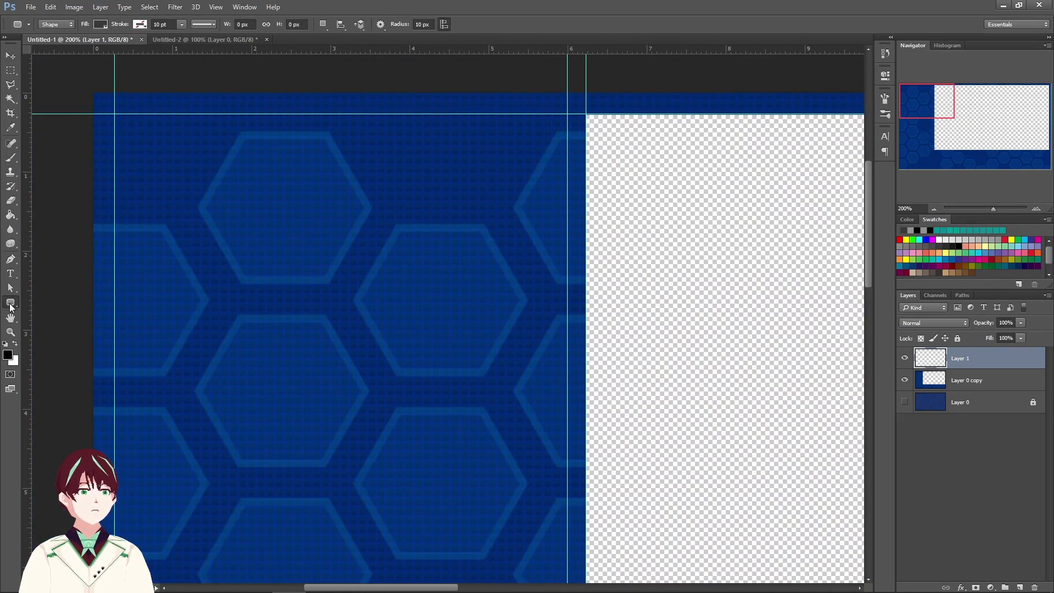
right_click(11, 306)
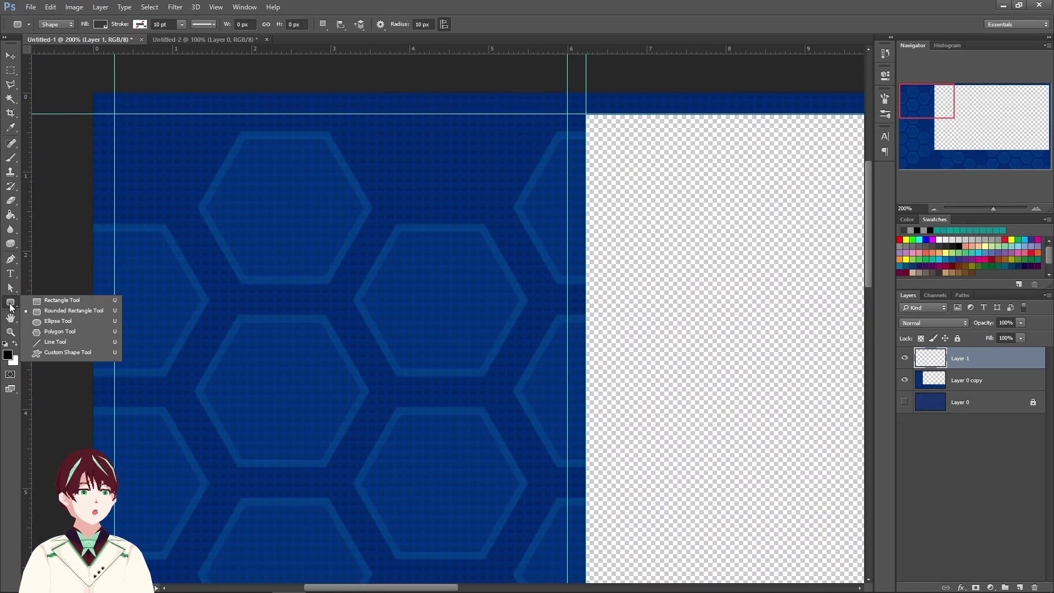
left_click(79, 311)
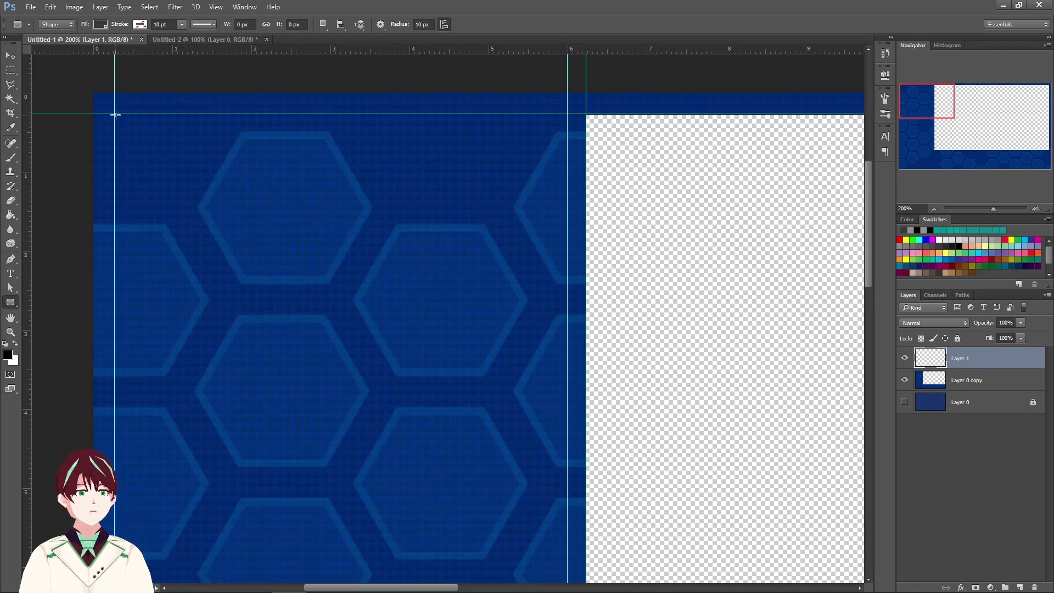
left_click_drag(115, 114, 567, 530)
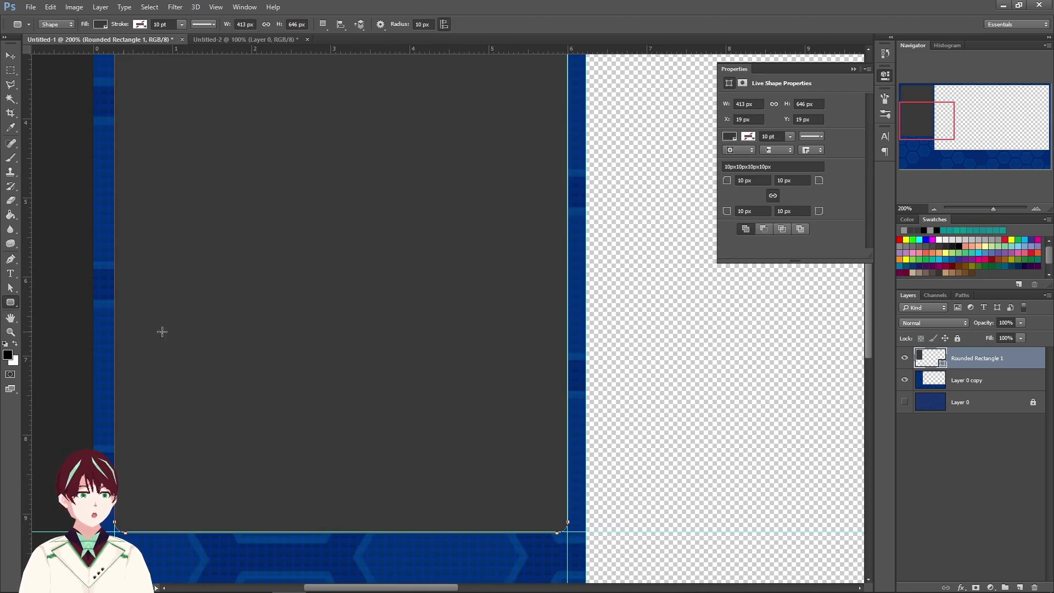
Try green and purple fills on the rounded rectangle, and set its fill to a very dark gray swatch
left_click_drag(221, 326, 241, 424)
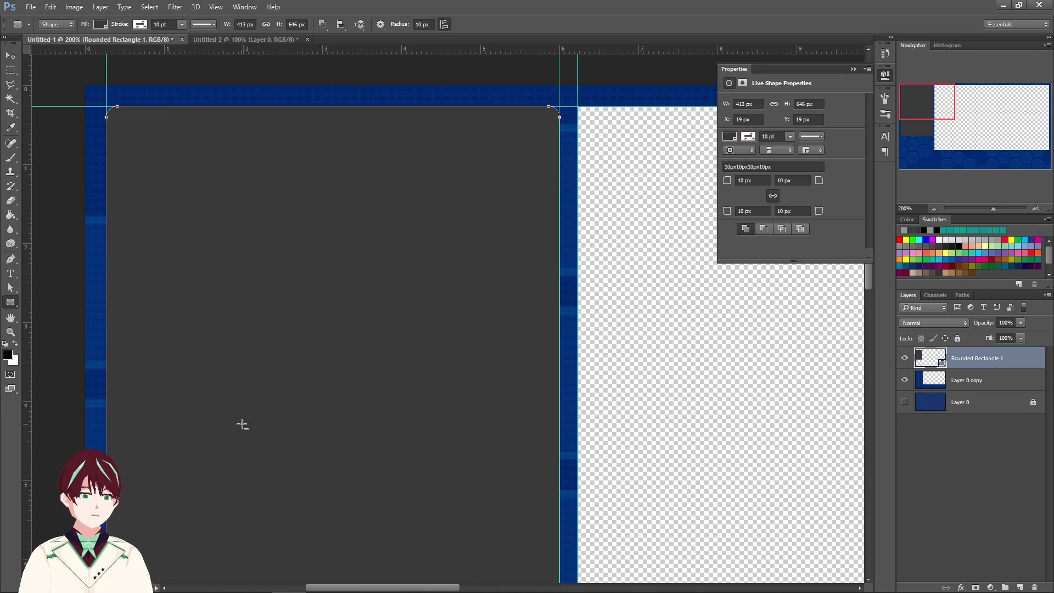
key("ctrl+minus")
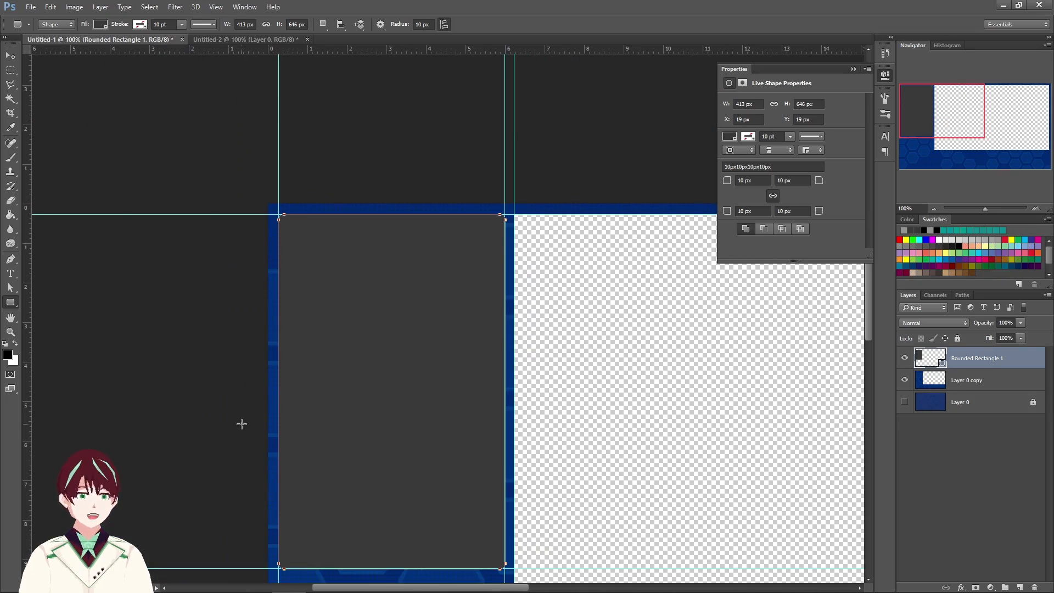
left_click_drag(554, 468, 449, 370)
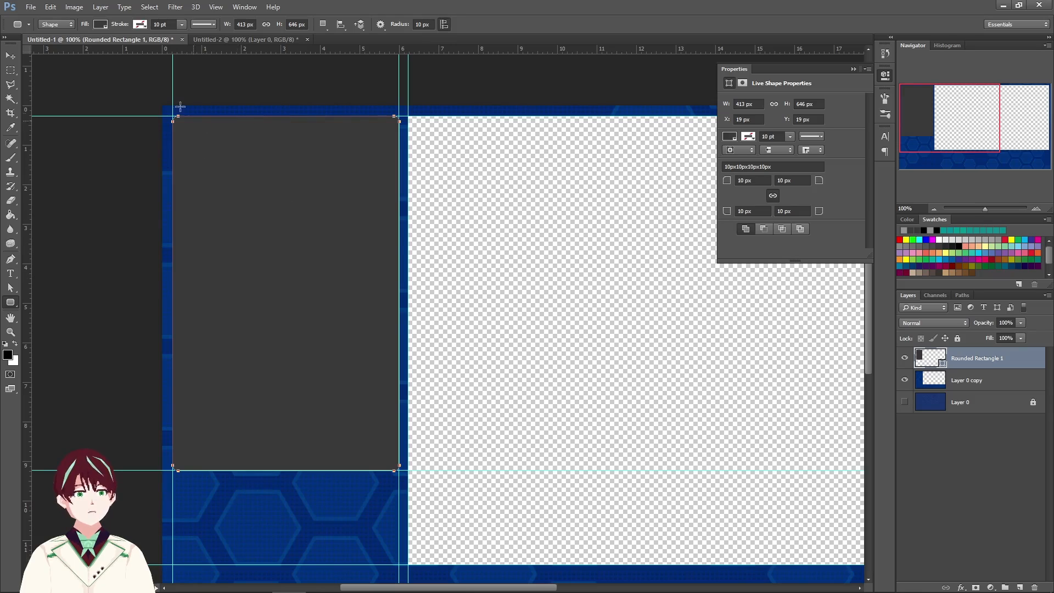
left_click(100, 25)
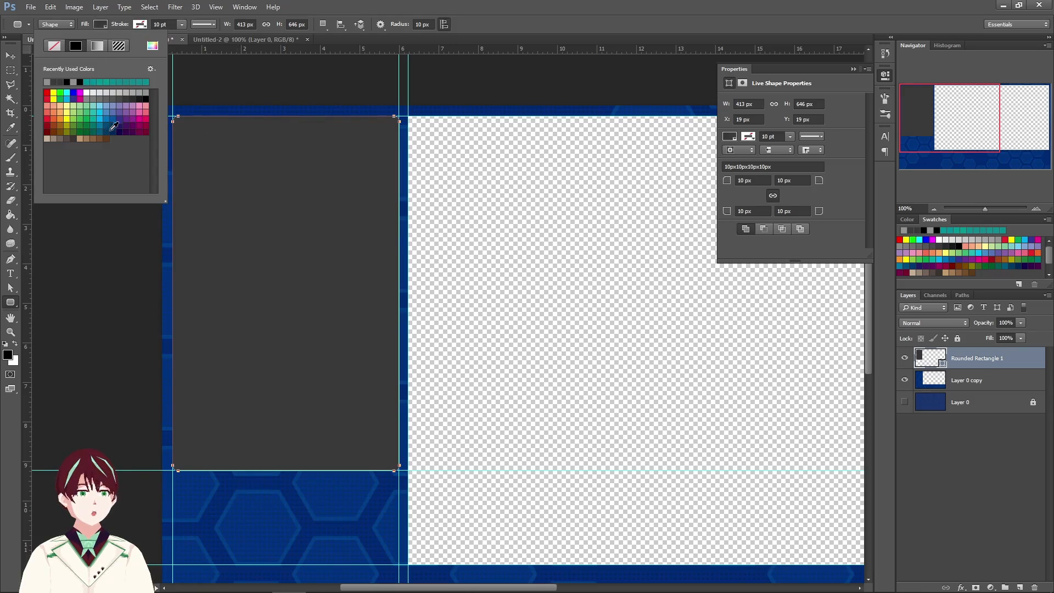
left_click(87, 124)
left_click(132, 130)
left_click(130, 109)
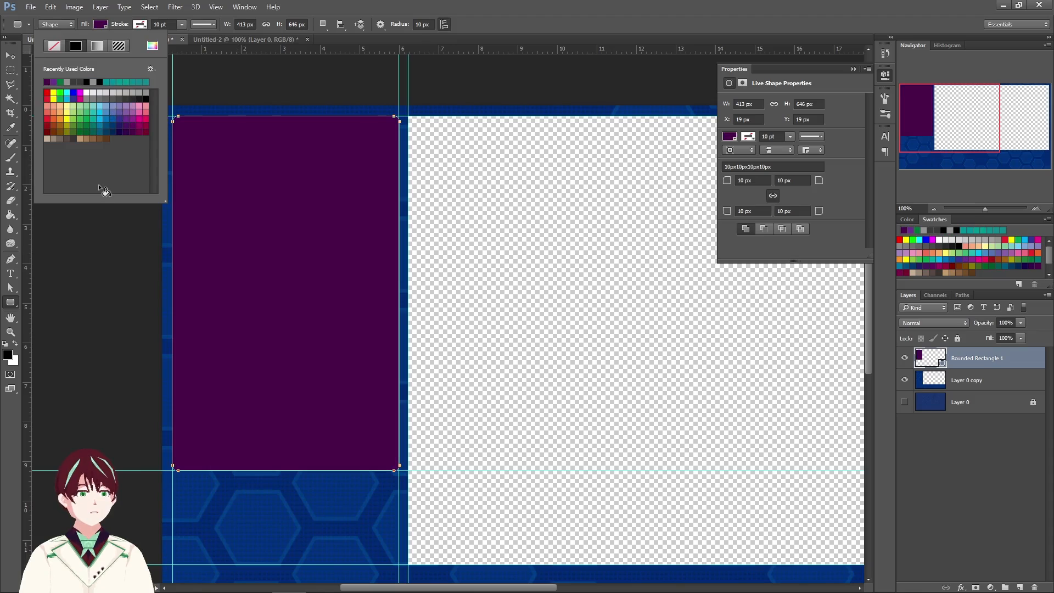
left_click(132, 97)
left_click(132, 98)
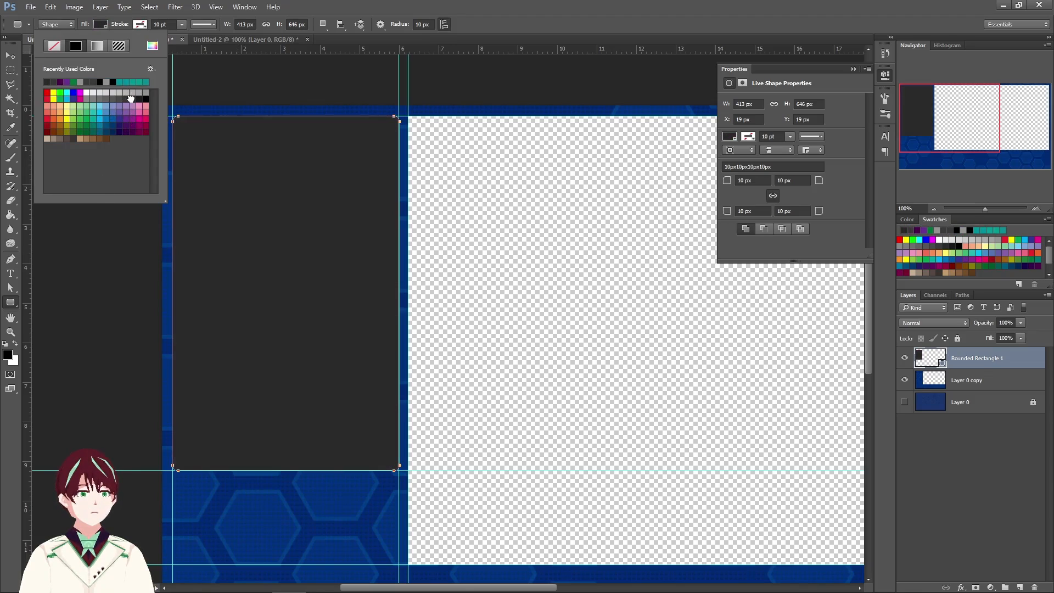
left_click(104, 26)
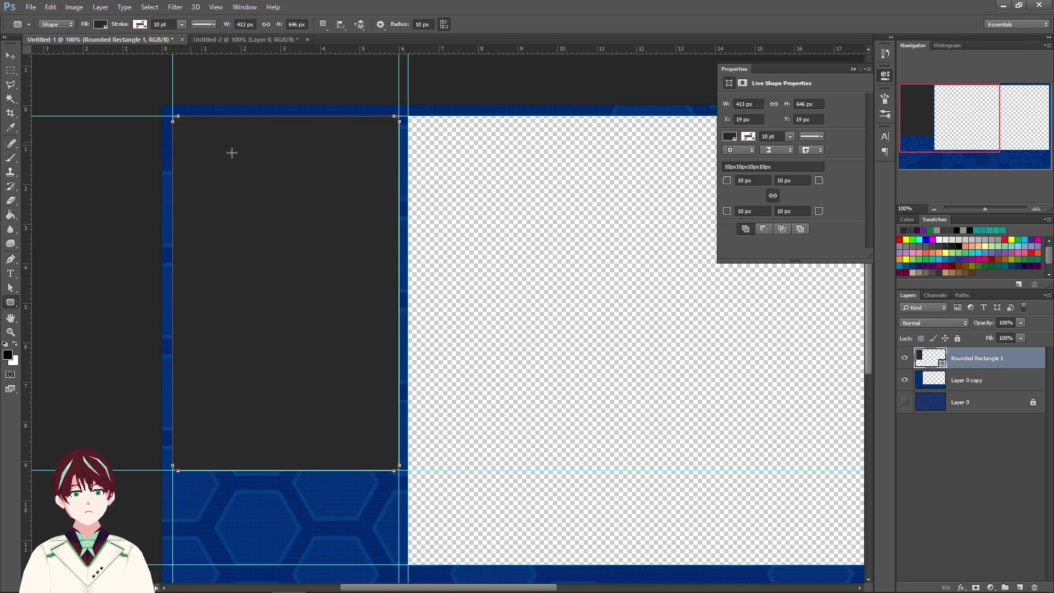
Rename the dark rounded rectangle layer to "Chatbox Background"
left_click(853, 69)
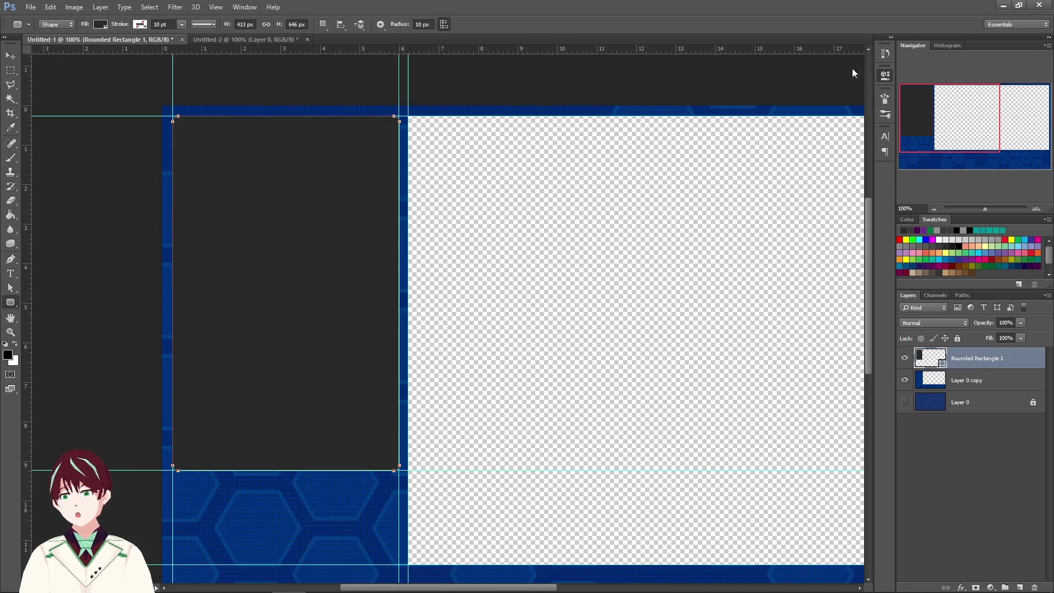
double_click(987, 359)
type("C")
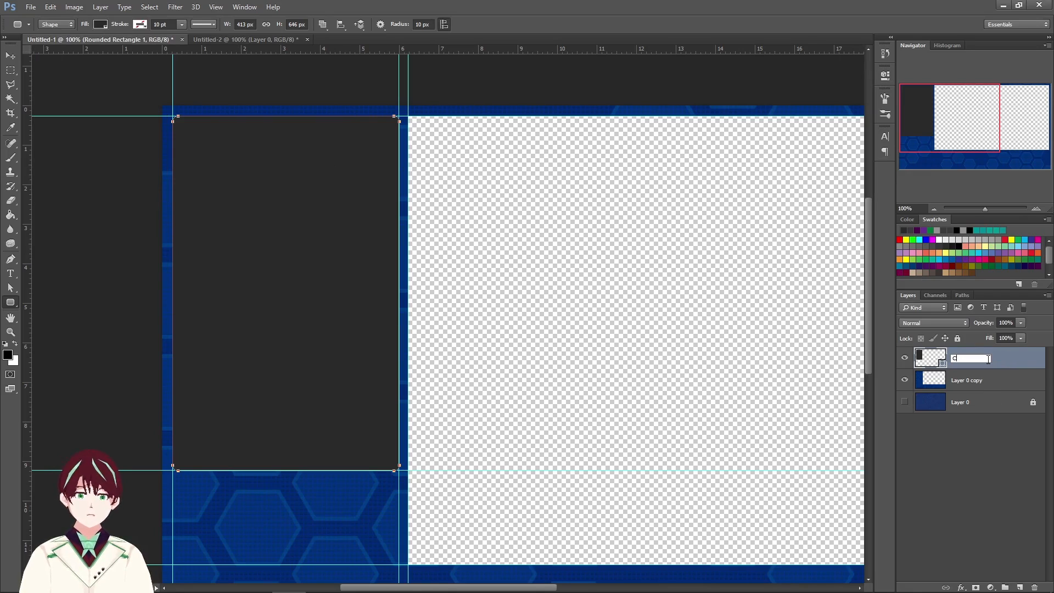
type("hatbox ")
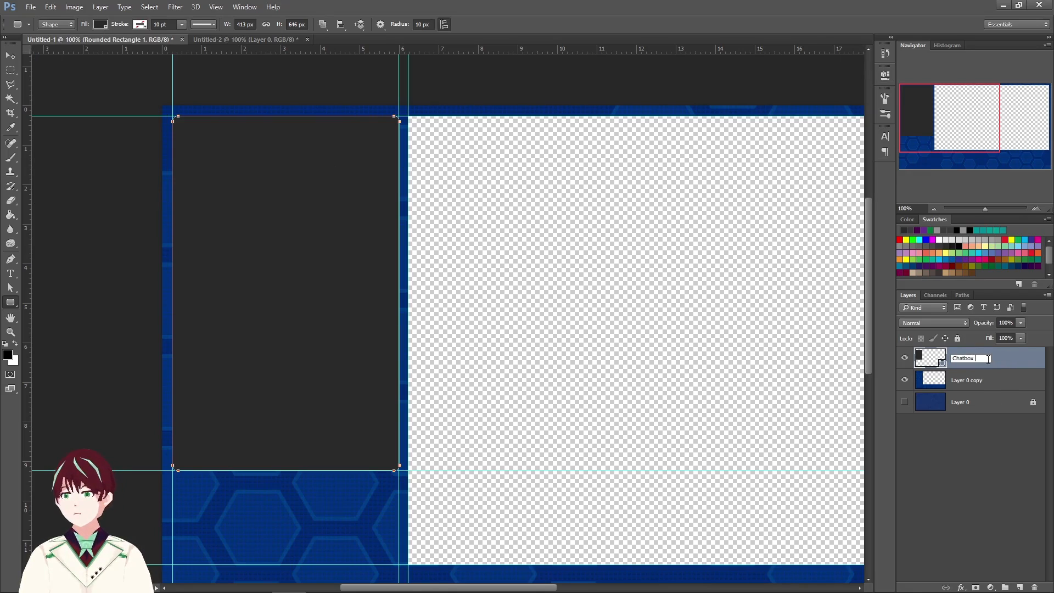
type("Backgroun")
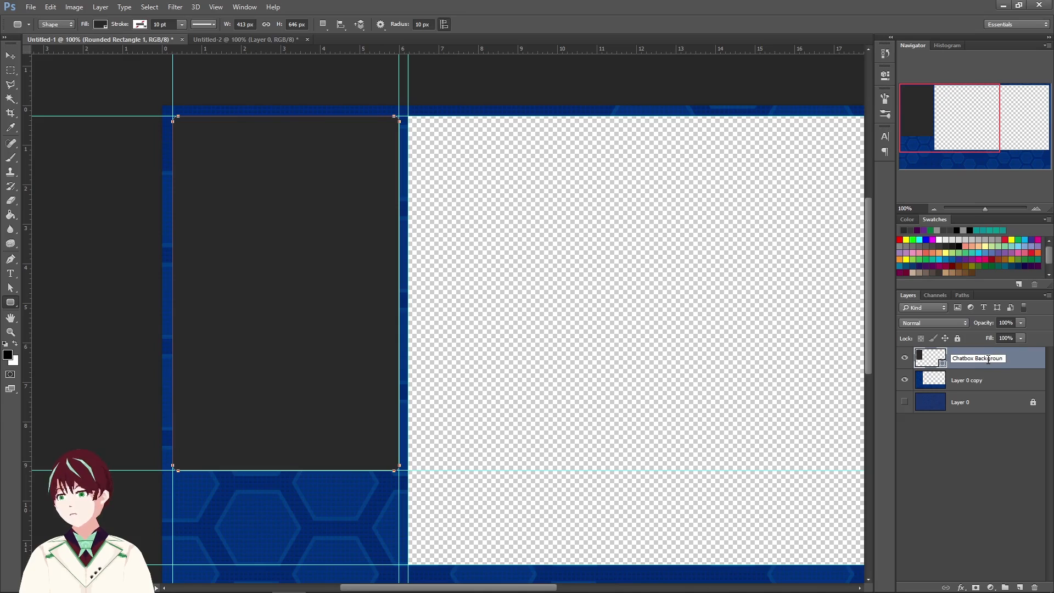
type("d")
left_click(1005, 461)
Set the Chatbox Background layer's opacity to 50%
left_click(1021, 354)
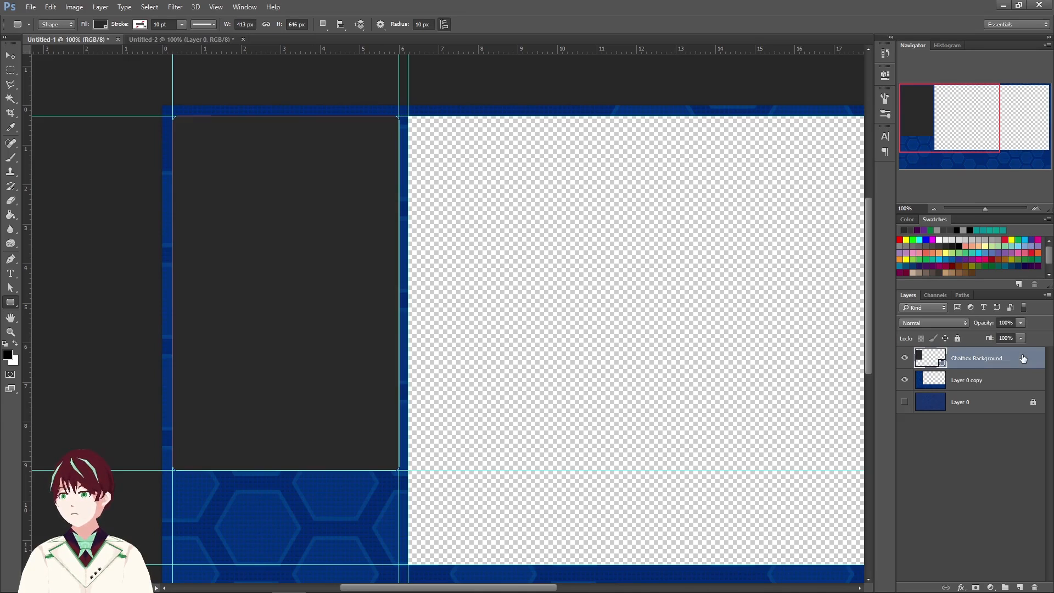
left_click(1005, 323)
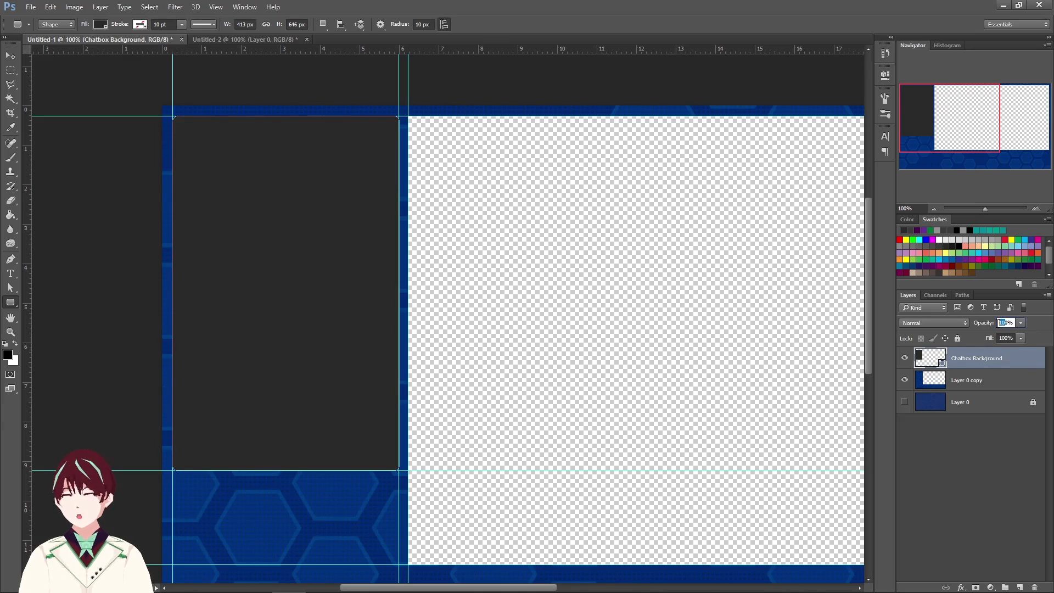
type("50")
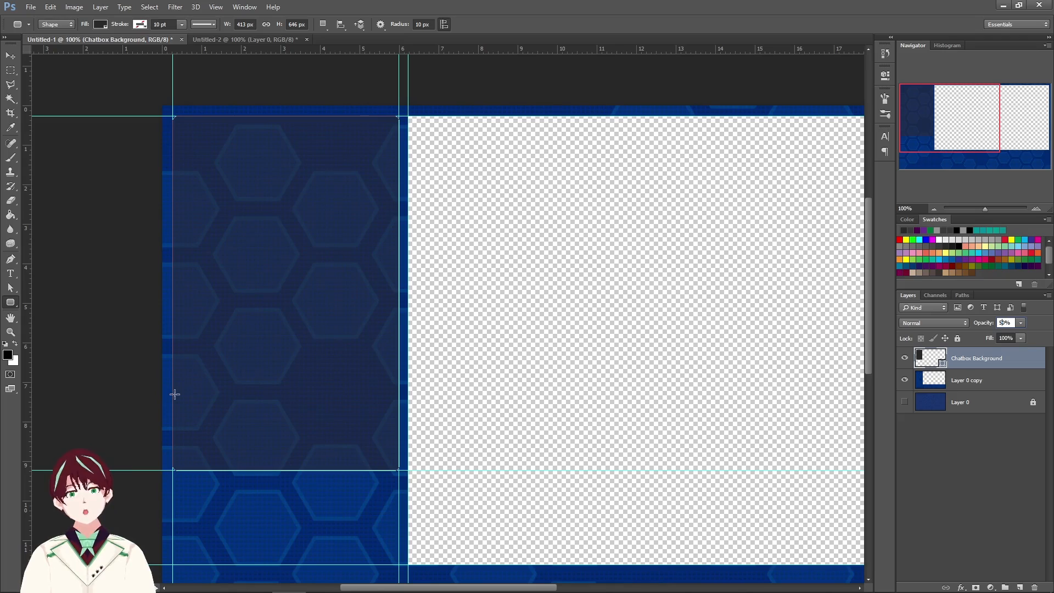
left_click(989, 466)
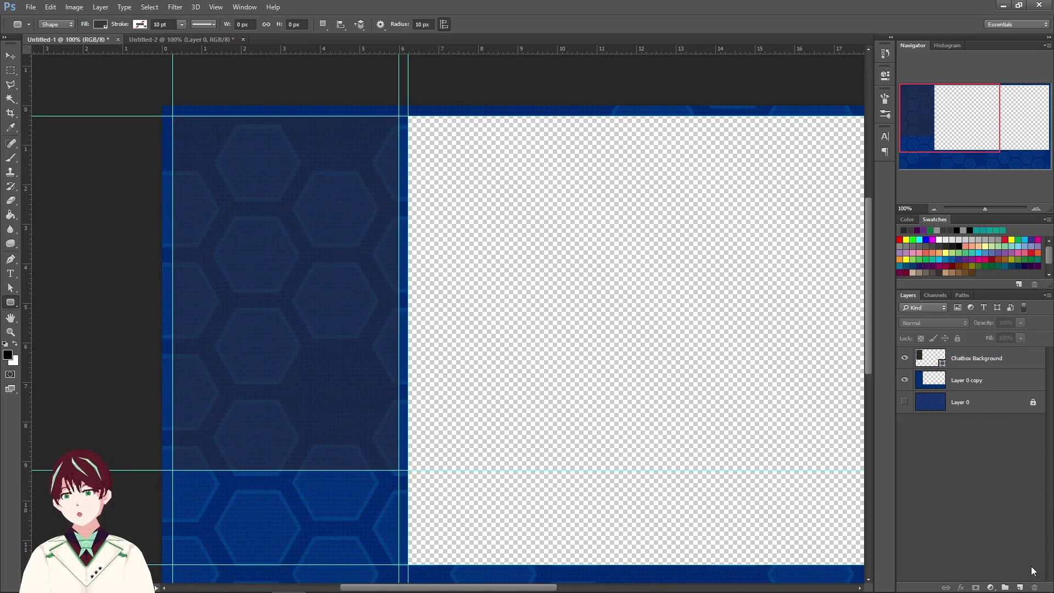
Add a new layer above Chatbox Background and set the Rounded Rectangle tool to no fill
left_click(1019, 586)
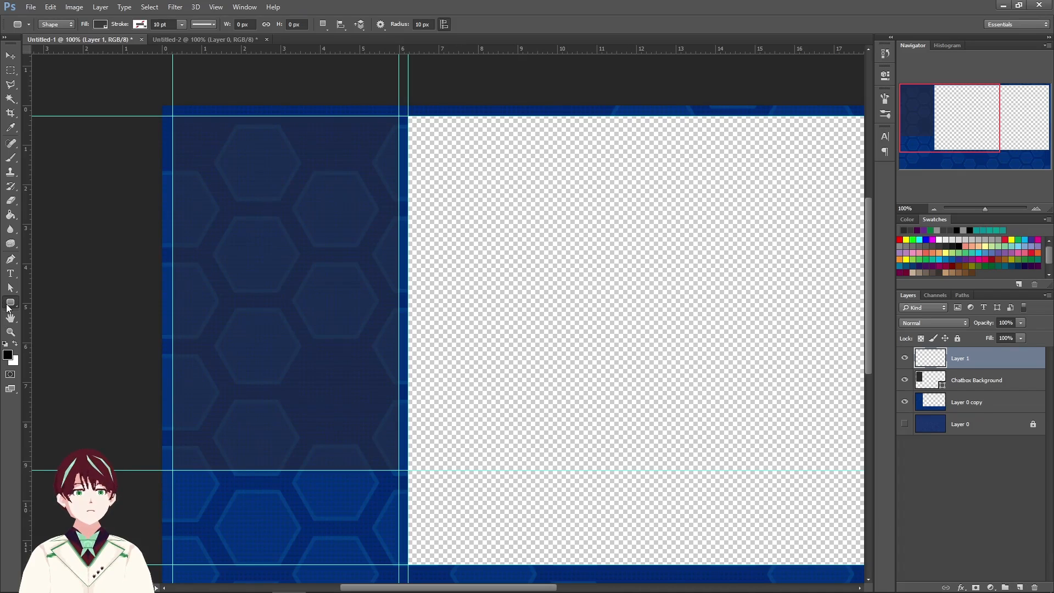
right_click(8, 306)
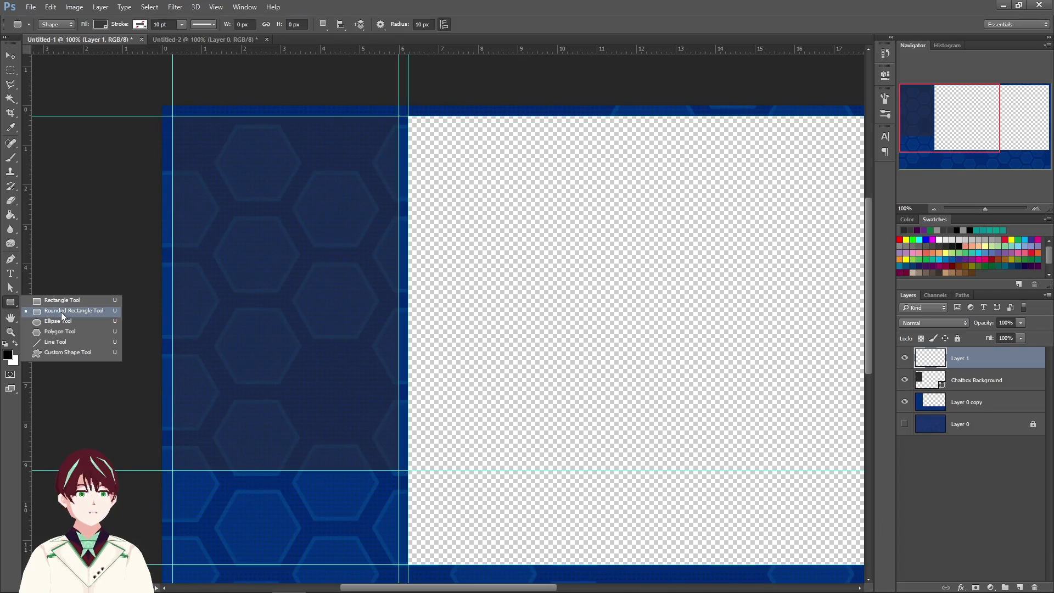
left_click(61, 312)
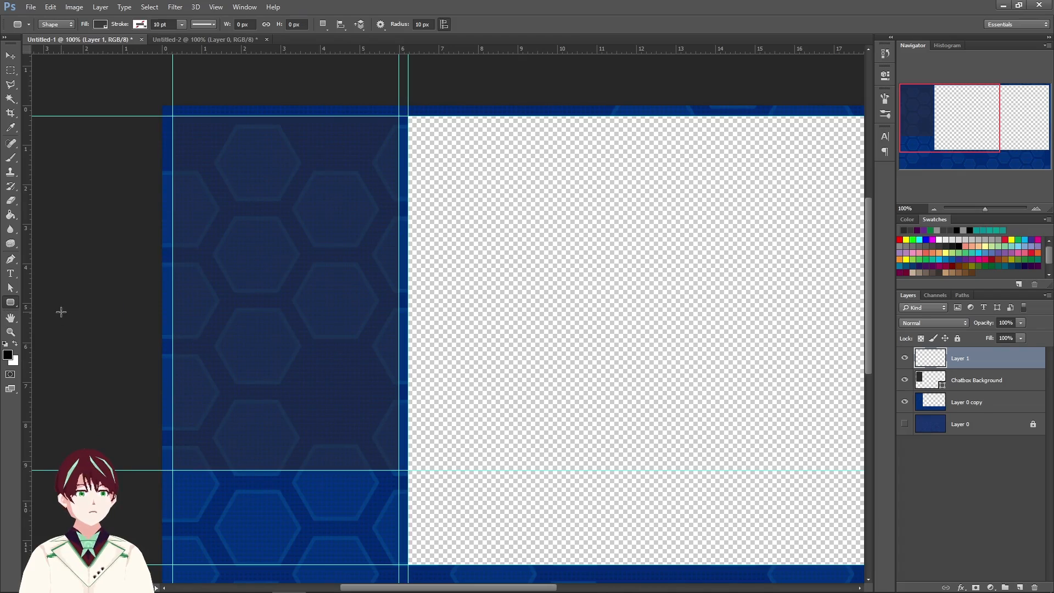
left_click(101, 26)
left_click(55, 47)
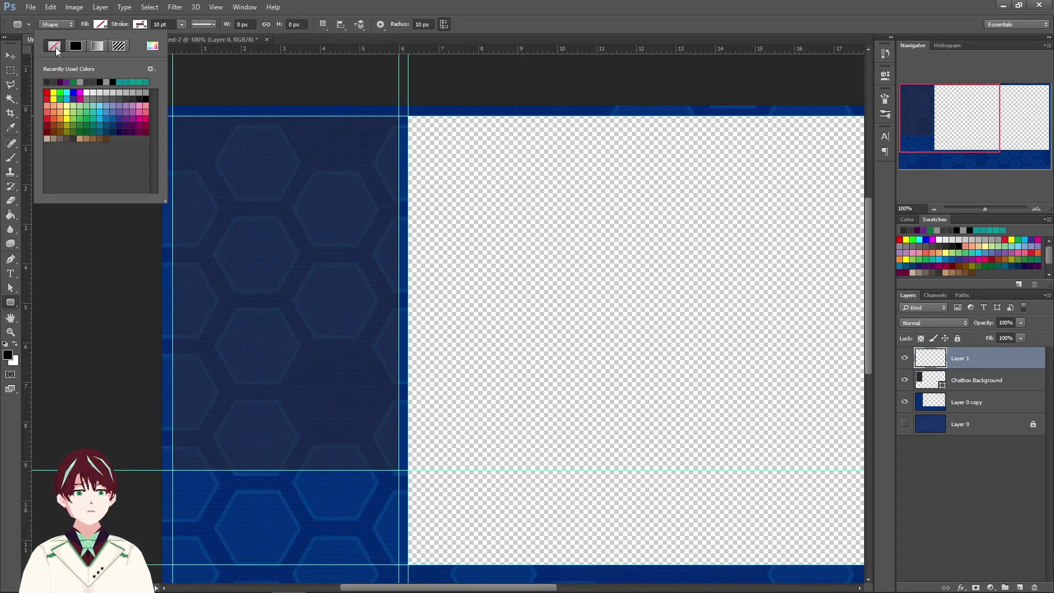
Draw a 413 × 646 px rounded rectangle outline around the chatbox panel with a 5 pt gray stroke and 10 px corner radius
left_click(142, 24)
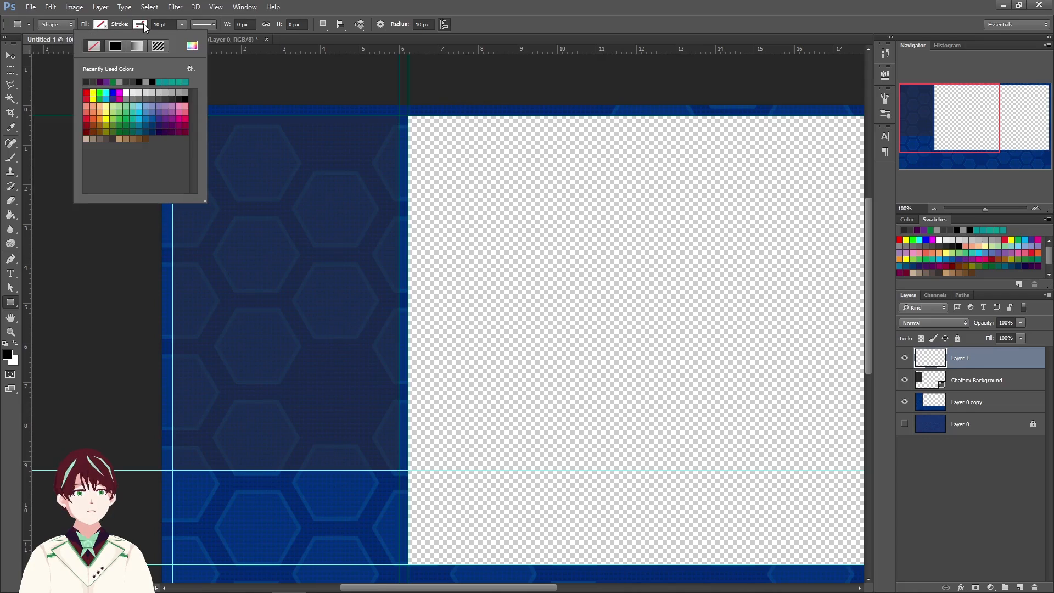
left_click(179, 92)
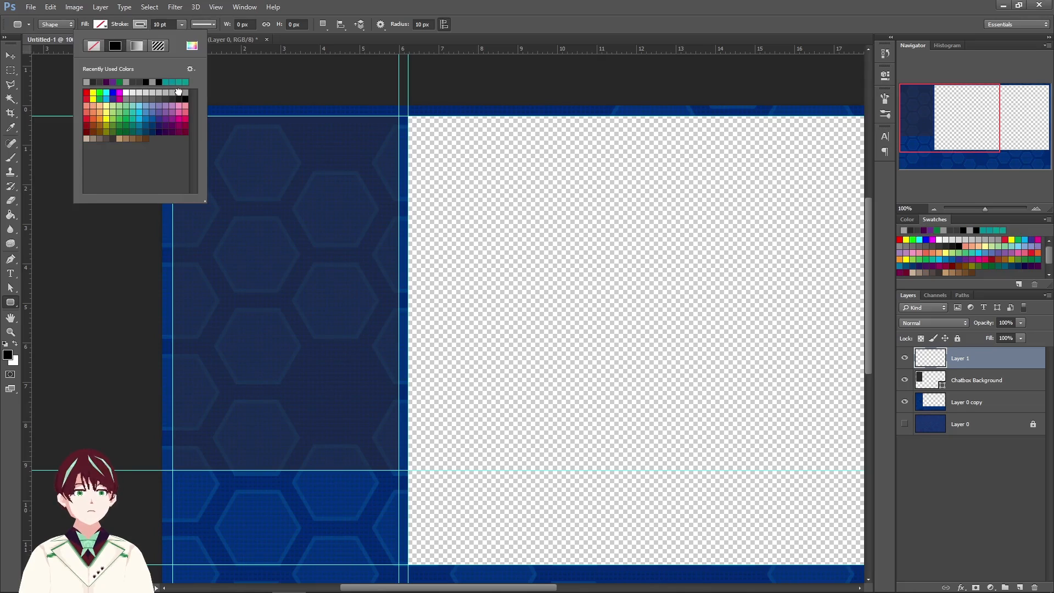
left_click(146, 25)
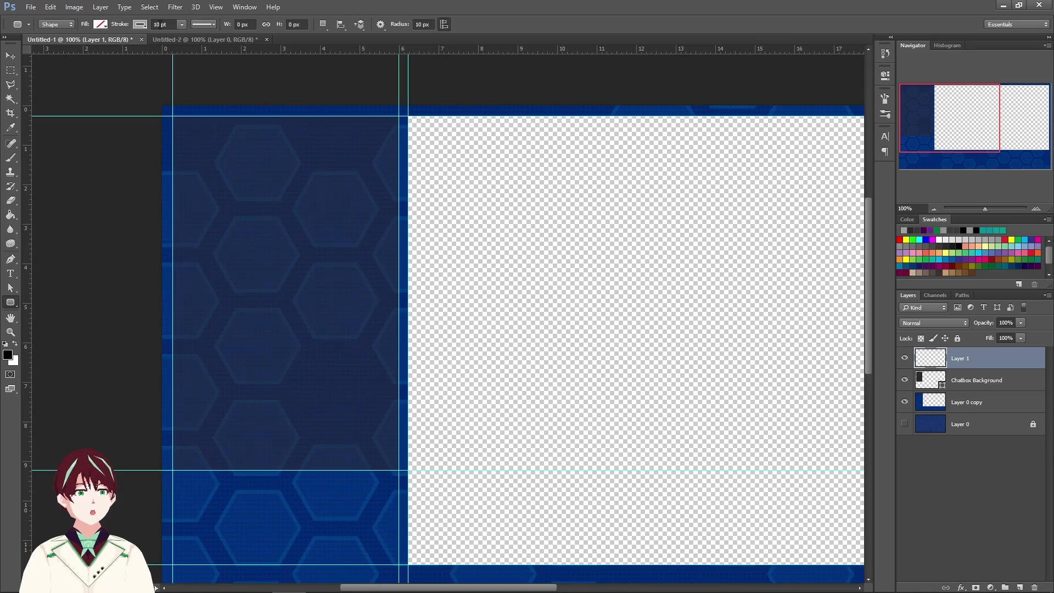
left_click(155, 24)
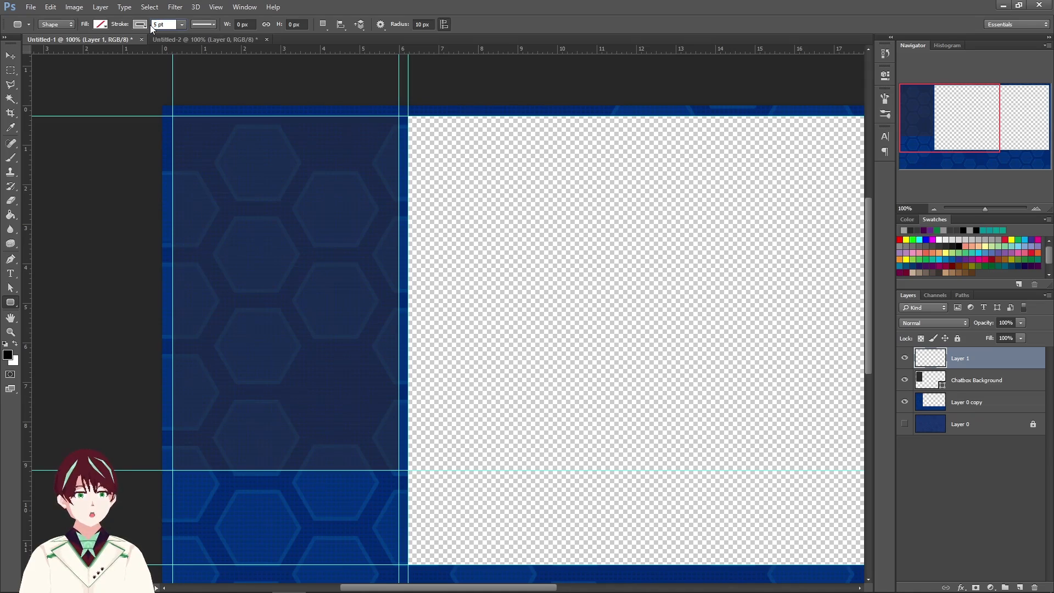
left_click_drag(173, 117, 396, 467)
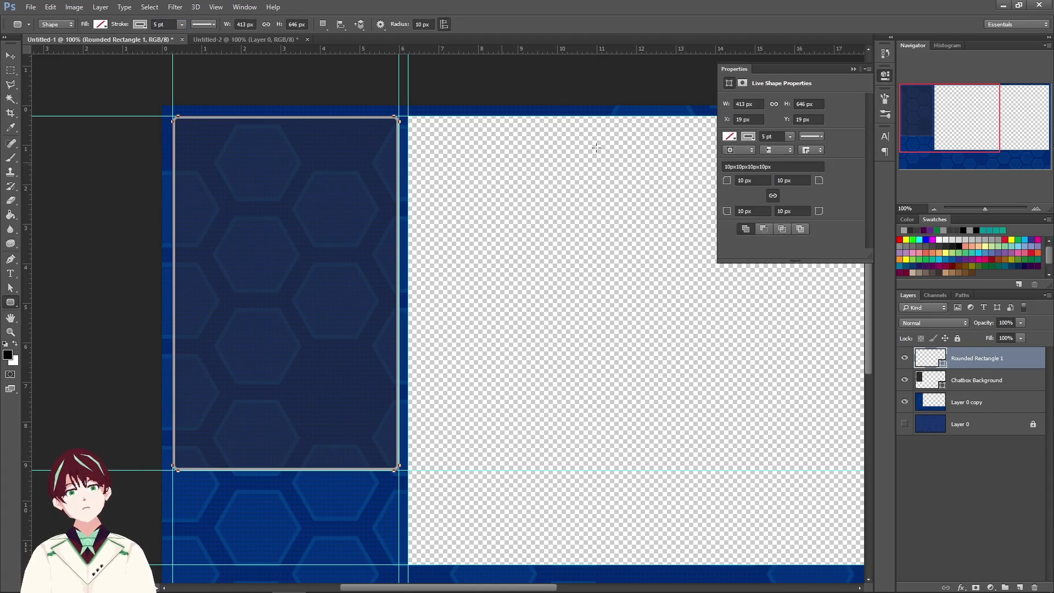
left_click(853, 69)
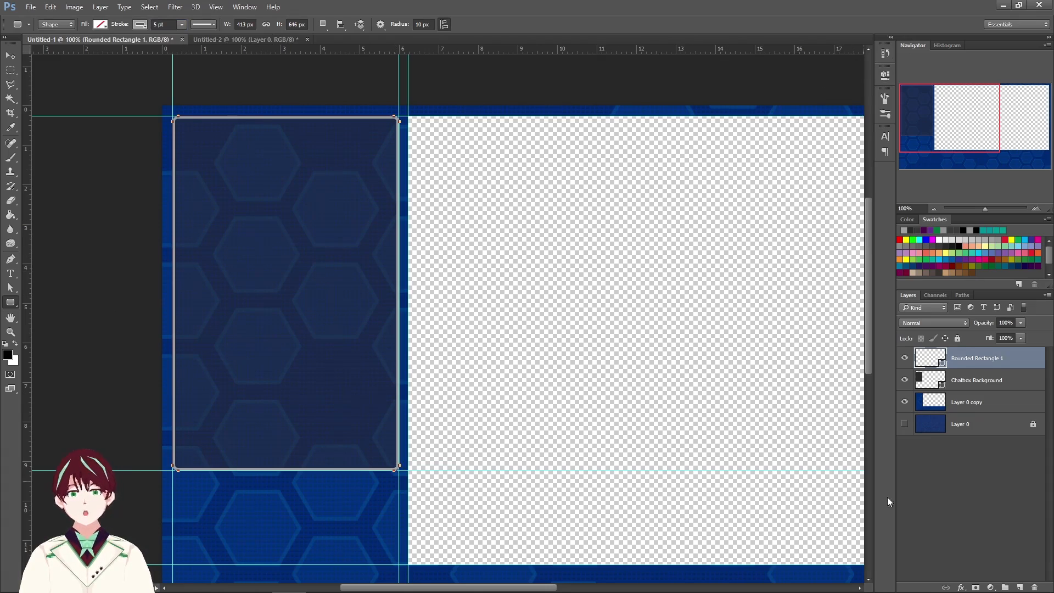
Try outlining the window cutout with a 1452 × 818 px rounded rectangle on a new layer, and delete that outline
left_click(1019, 586)
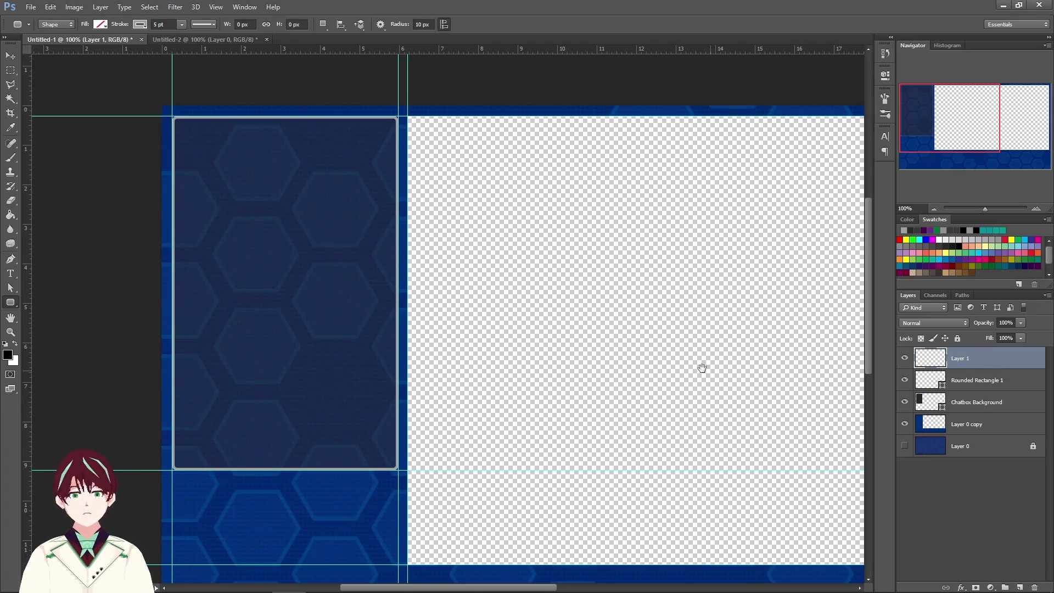
left_click_drag(702, 367, 388, 345)
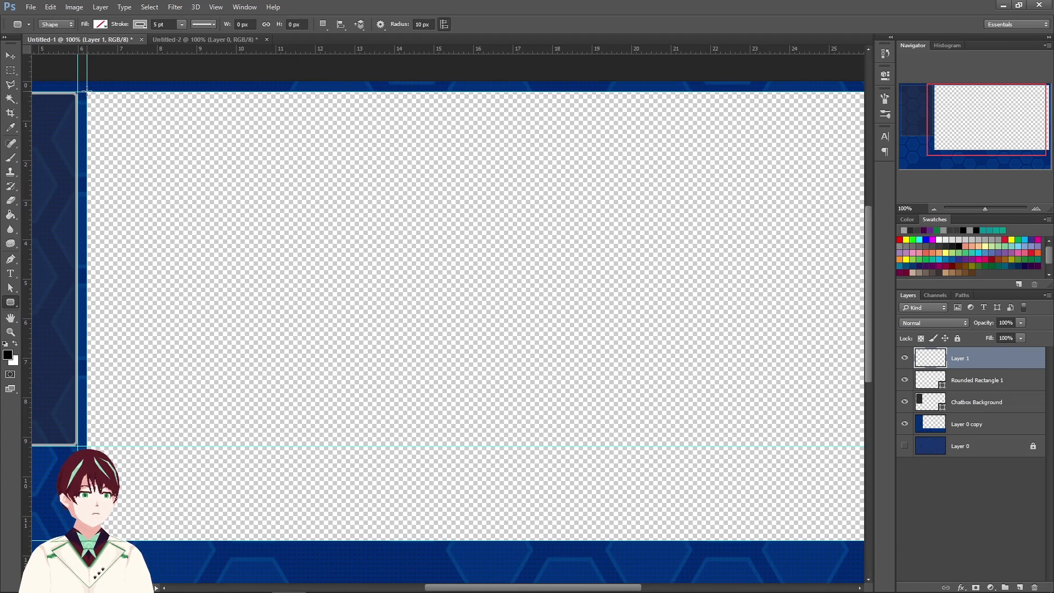
left_click_drag(86, 93, 773, 539)
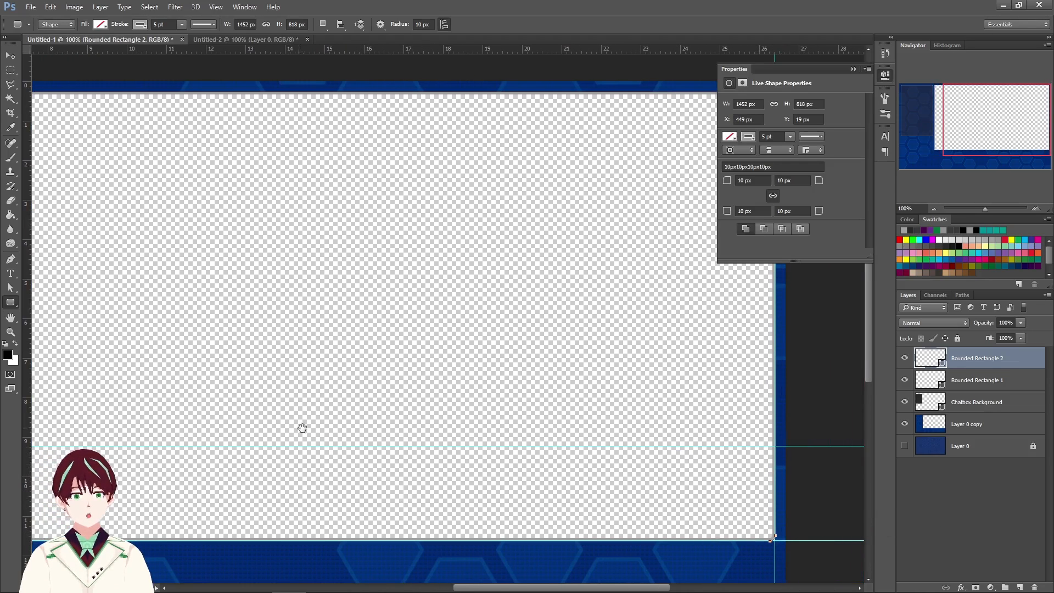
left_click_drag(301, 426, 497, 438)
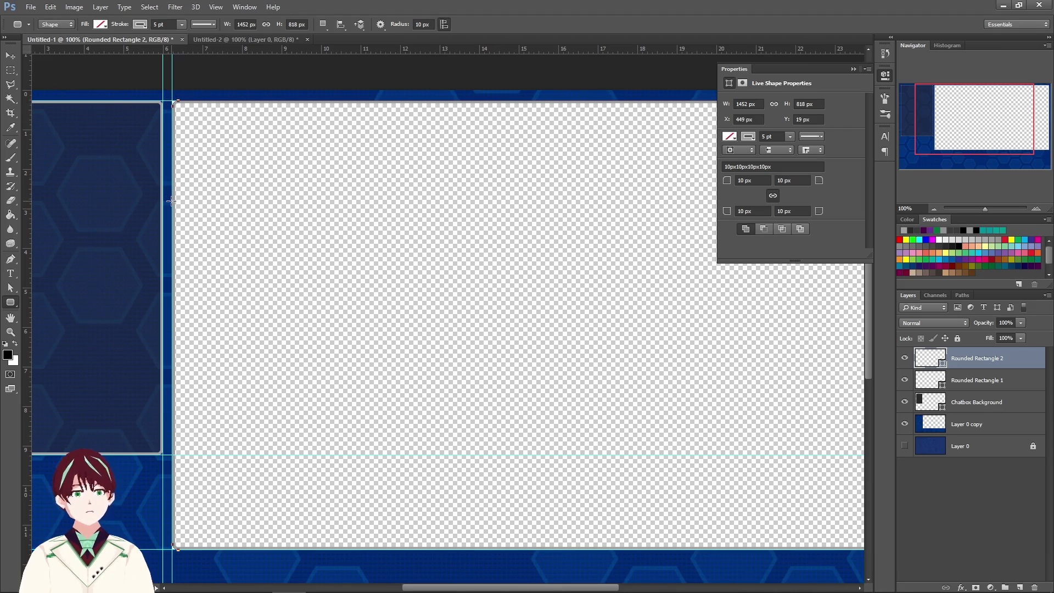
left_click(852, 70)
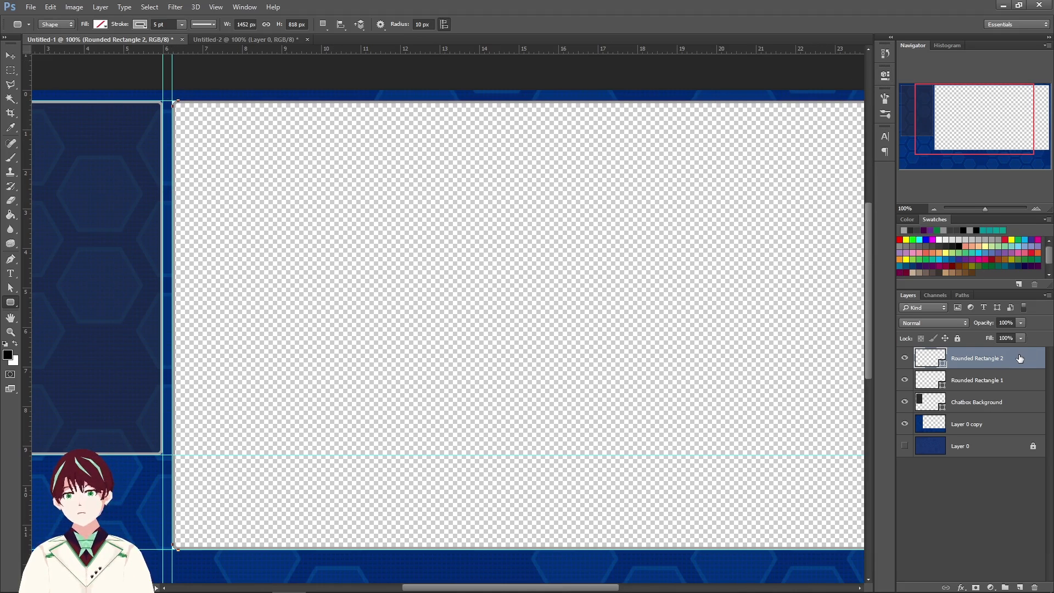
key("Delete")
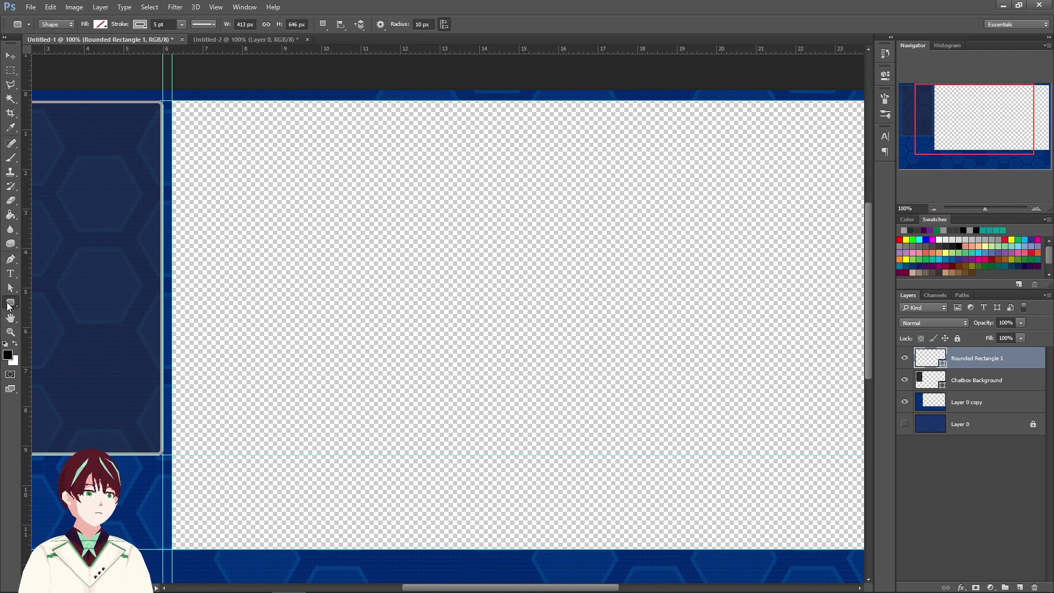
Draw a square-cornered 1452 × 818 px rectangle outline around the window cutout with no fill and a 5 pt gray stroke
right_click(10, 303)
left_click(60, 300)
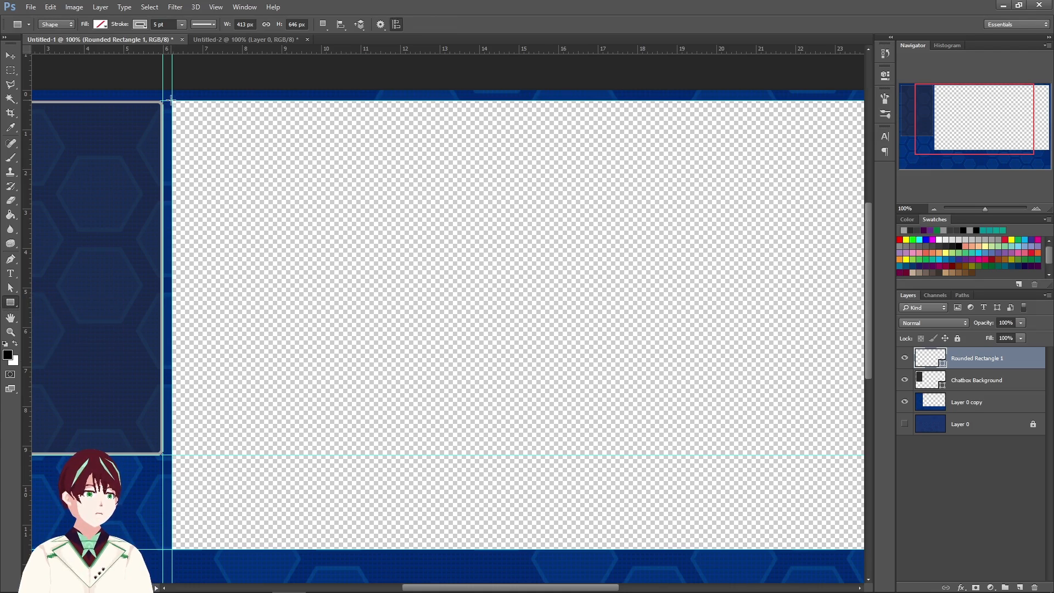
left_click_drag(171, 101, 786, 548)
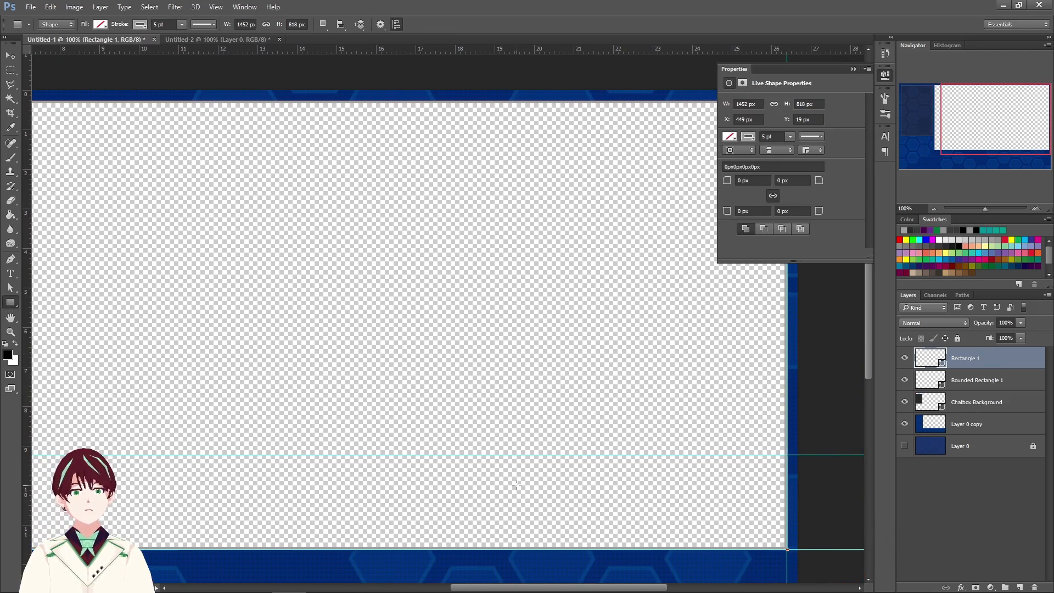
left_click(853, 70)
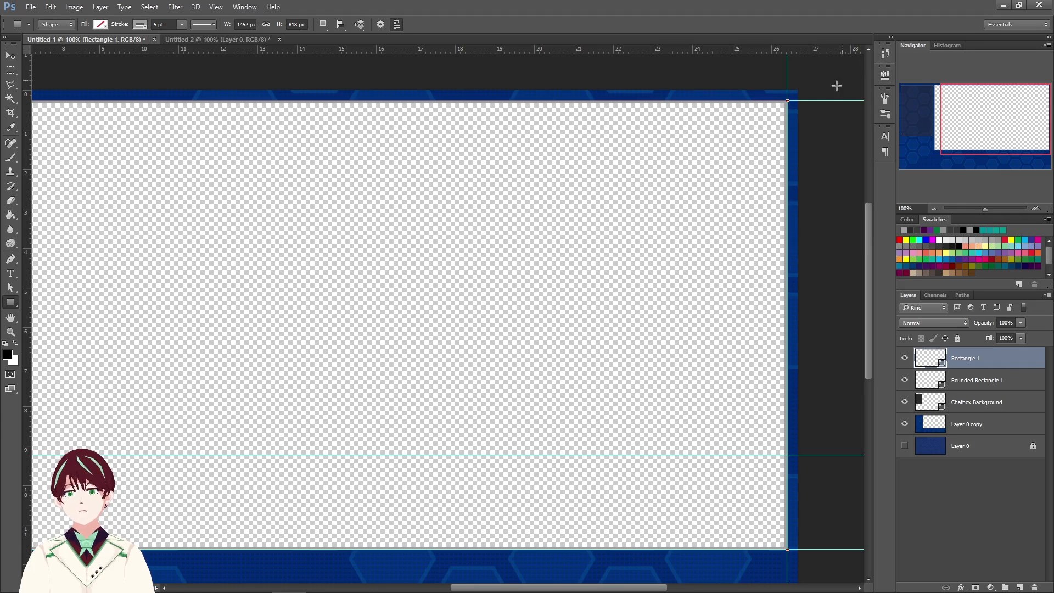
Examine the chatbox and window outlines against the guides, both close up and across the whole overlay
left_click_drag(384, 299, 656, 282)
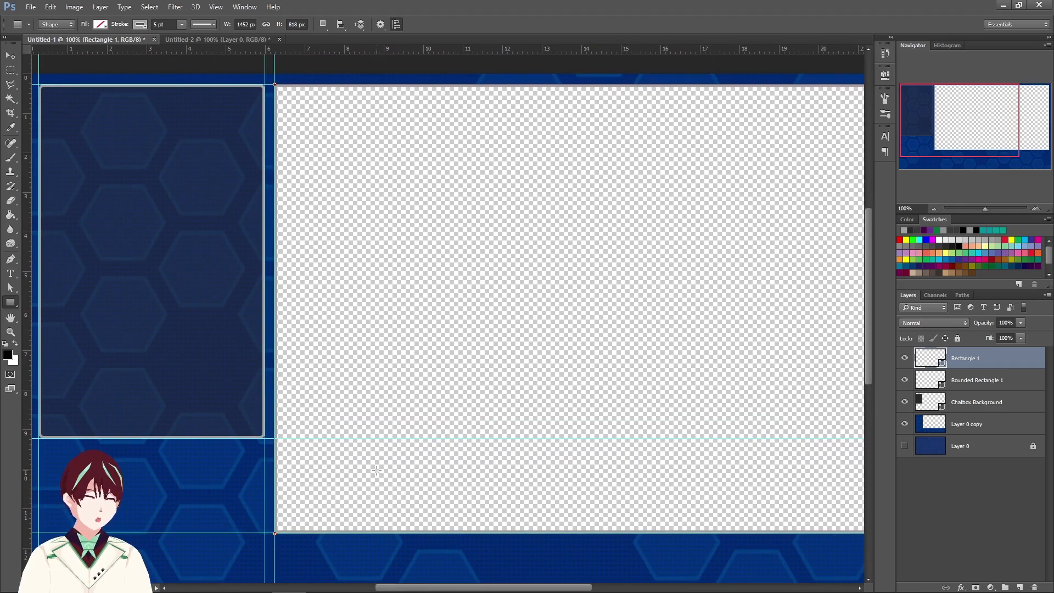
key("ctrl+minus")
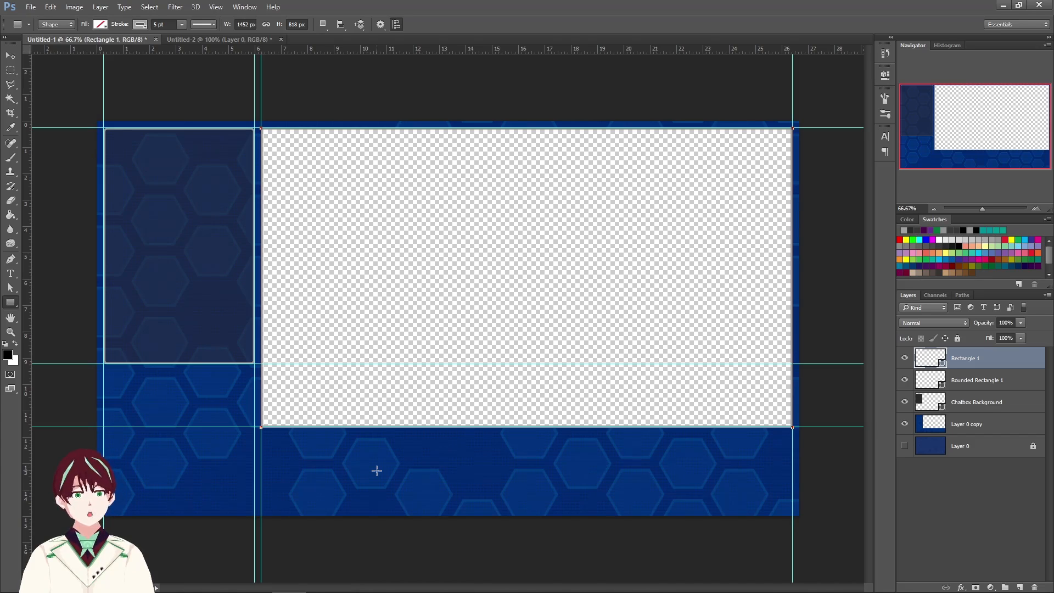
key("ctrl+plus")
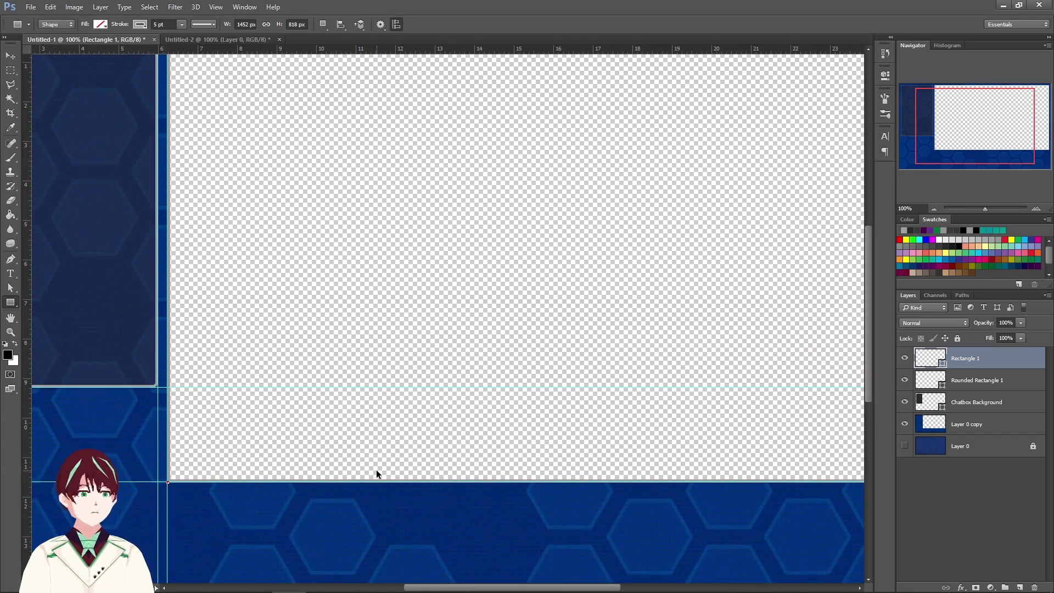
key("ctrl+minus")
key("ctrl+plus")
key("ctrl+minus")
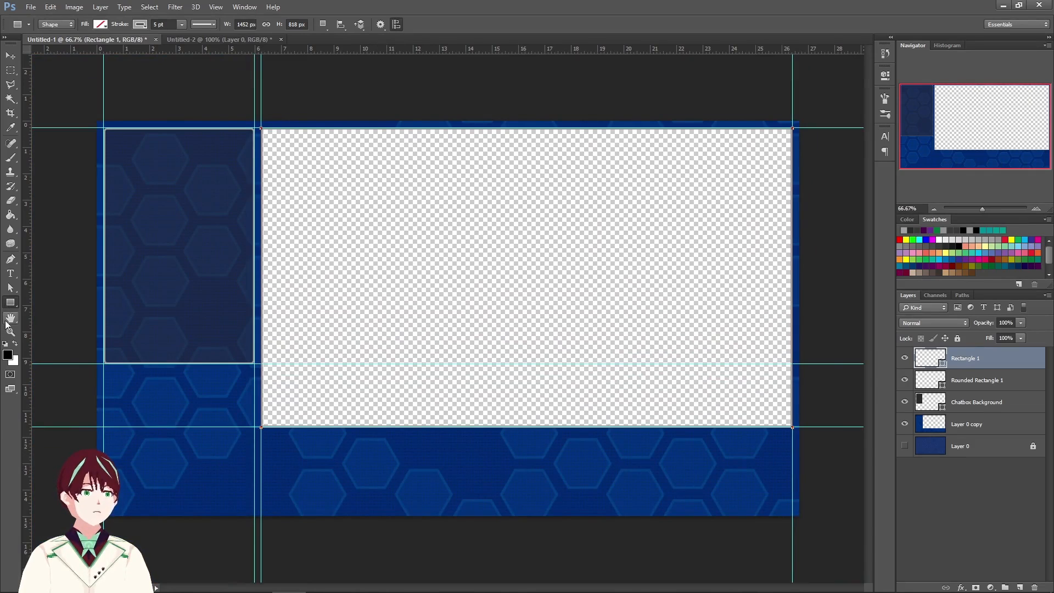
double_click(10, 331)
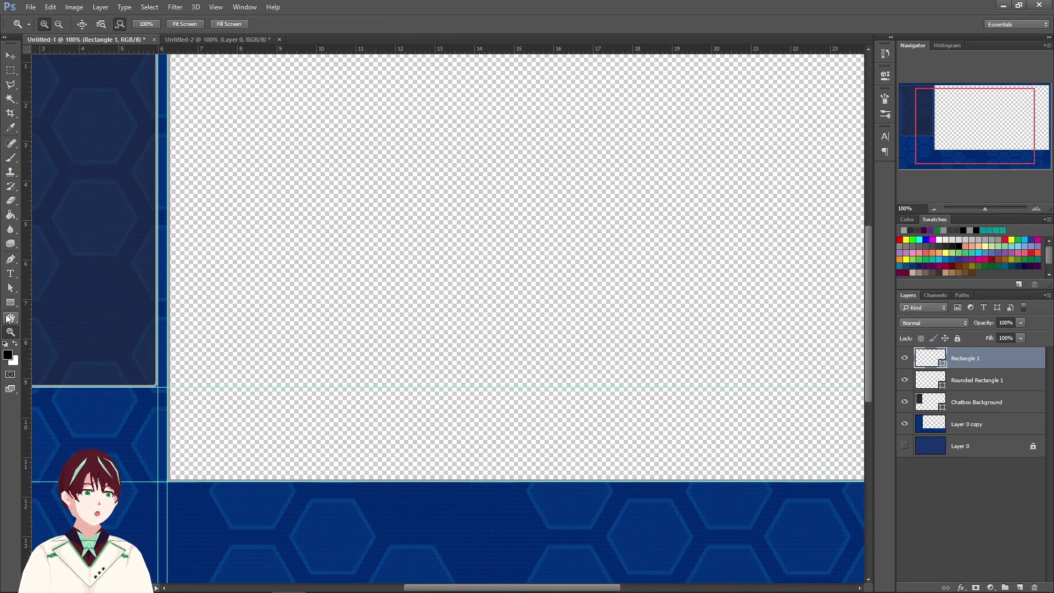
double_click(9, 318)
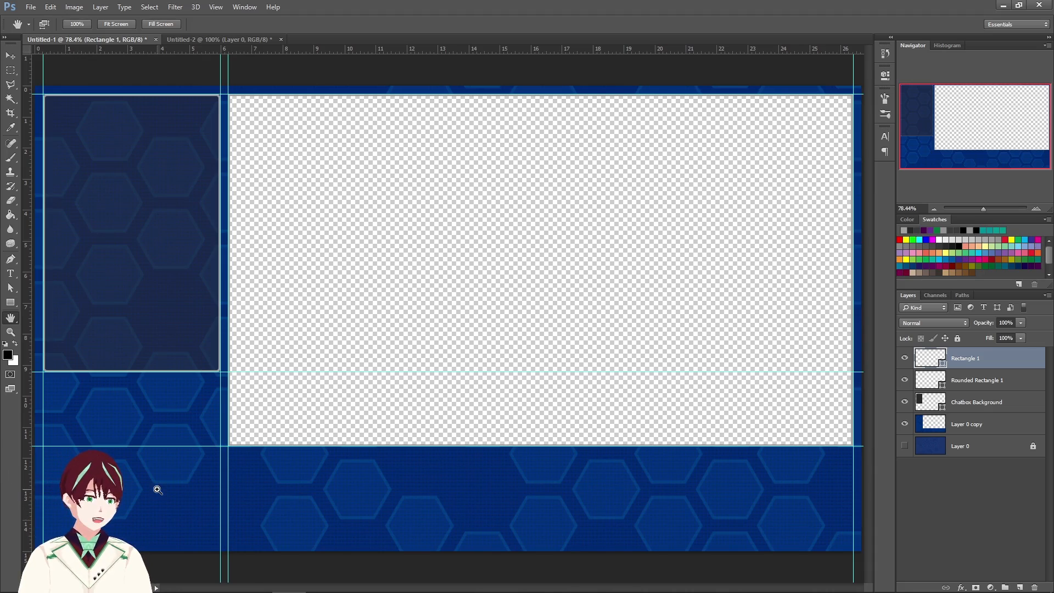
key("ctrl+minus")
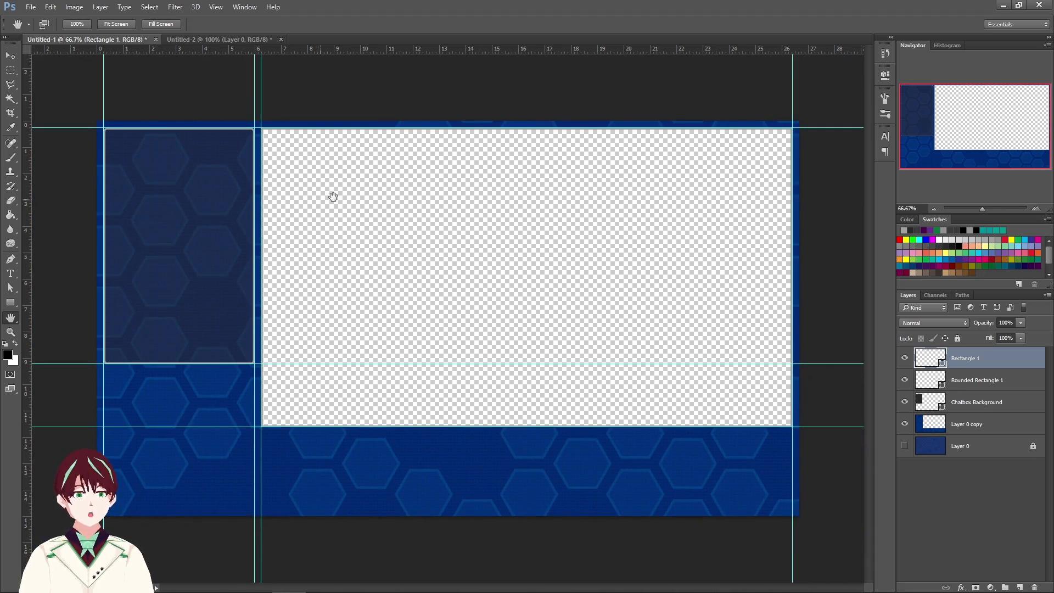
left_click(7, 60)
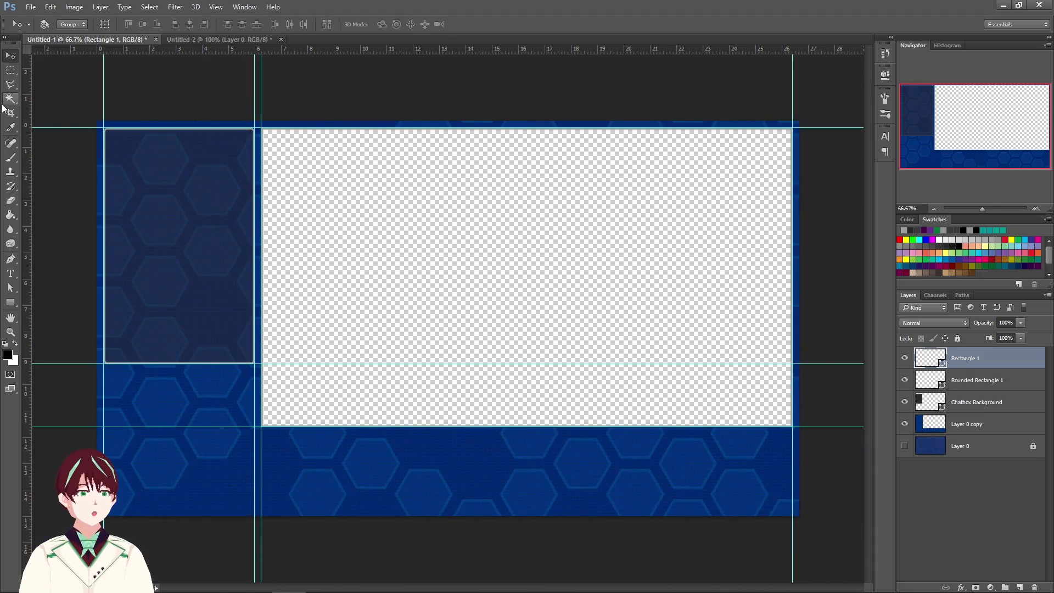
Clear all guides from the overlay document and hide the rulers
left_click(215, 7)
left_click(234, 258)
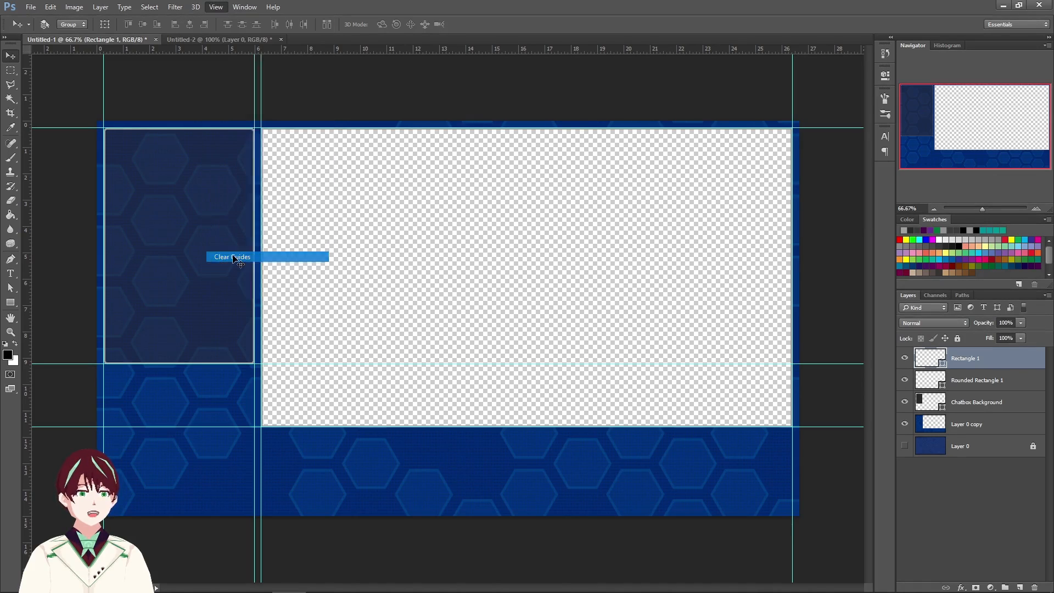
left_click(215, 7)
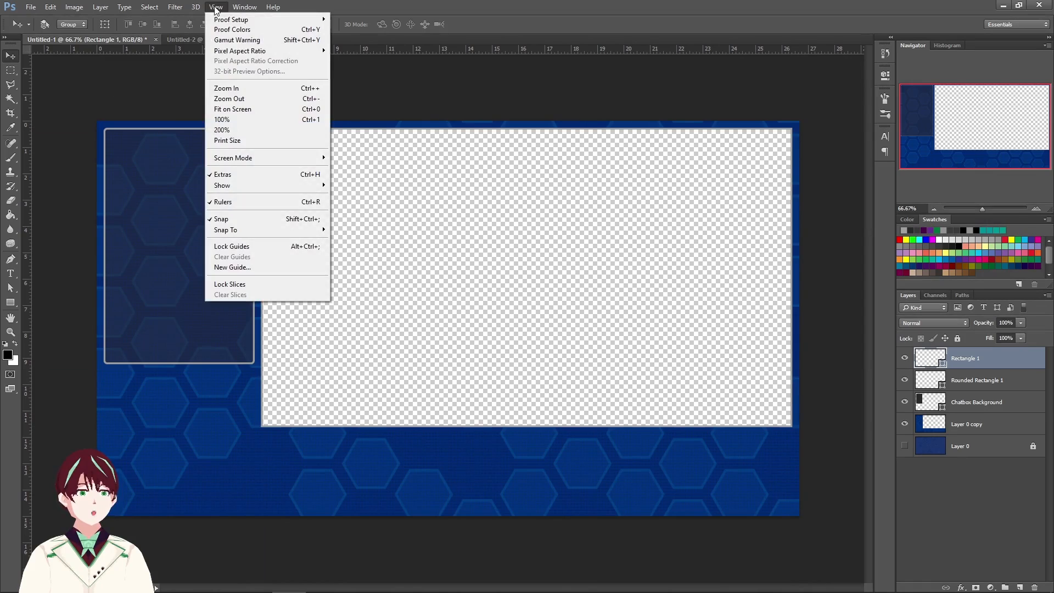
left_click(250, 203)
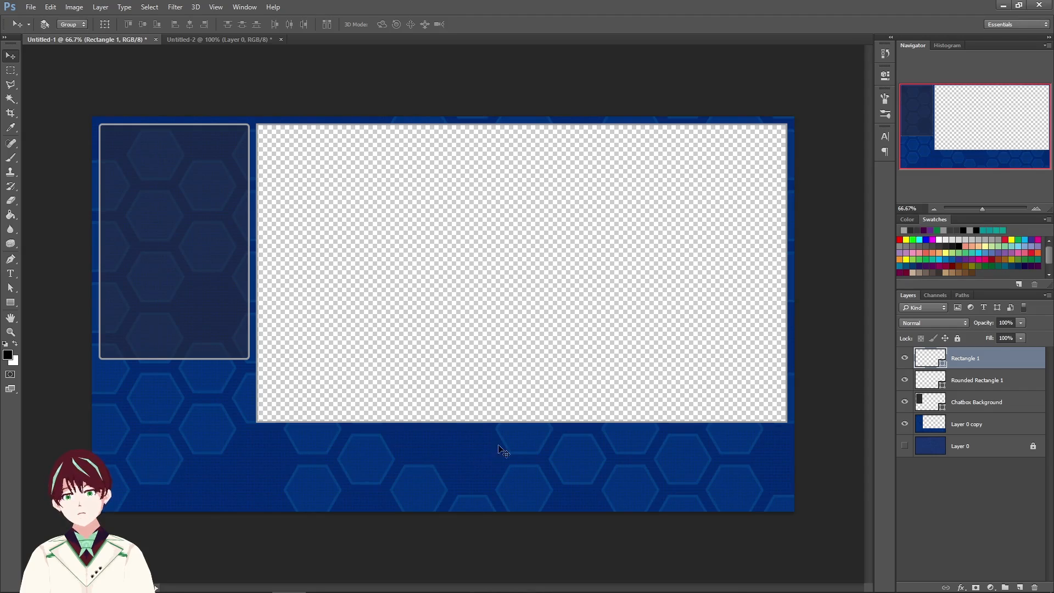
Rename the layer holding the chatbox panel's rounded outline as "Chatbox Boarder", toggling its visibility to identify it
left_click(982, 381)
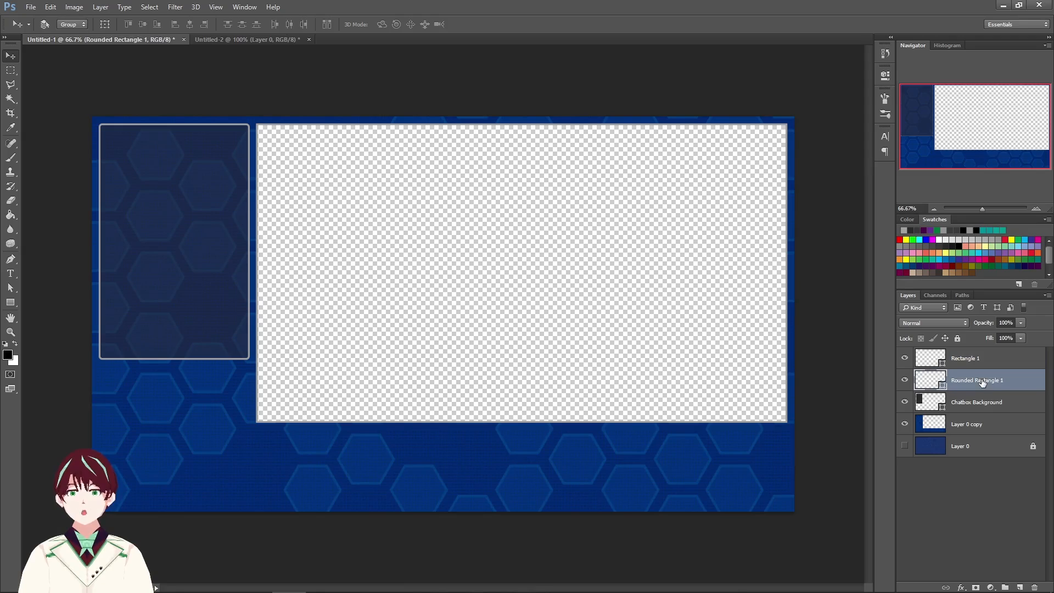
left_click(904, 380)
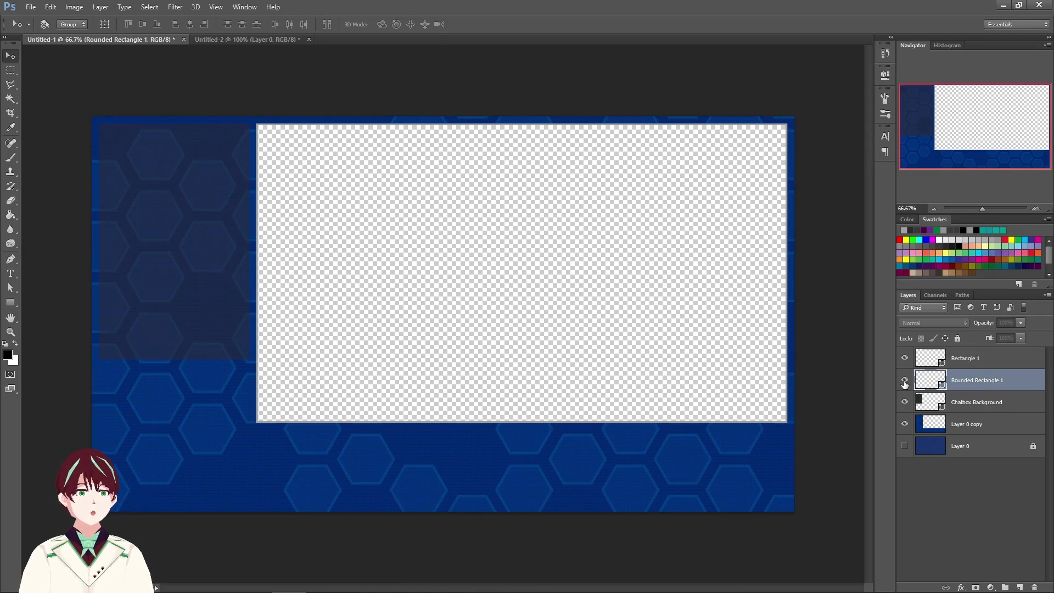
left_click(904, 380)
double_click(982, 382)
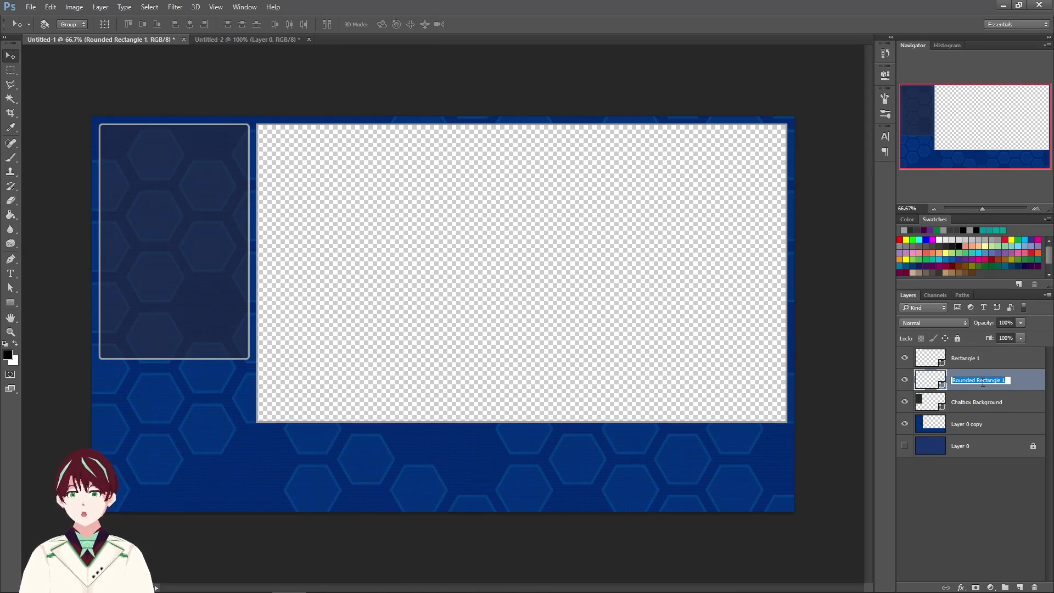
type("Chatbo")
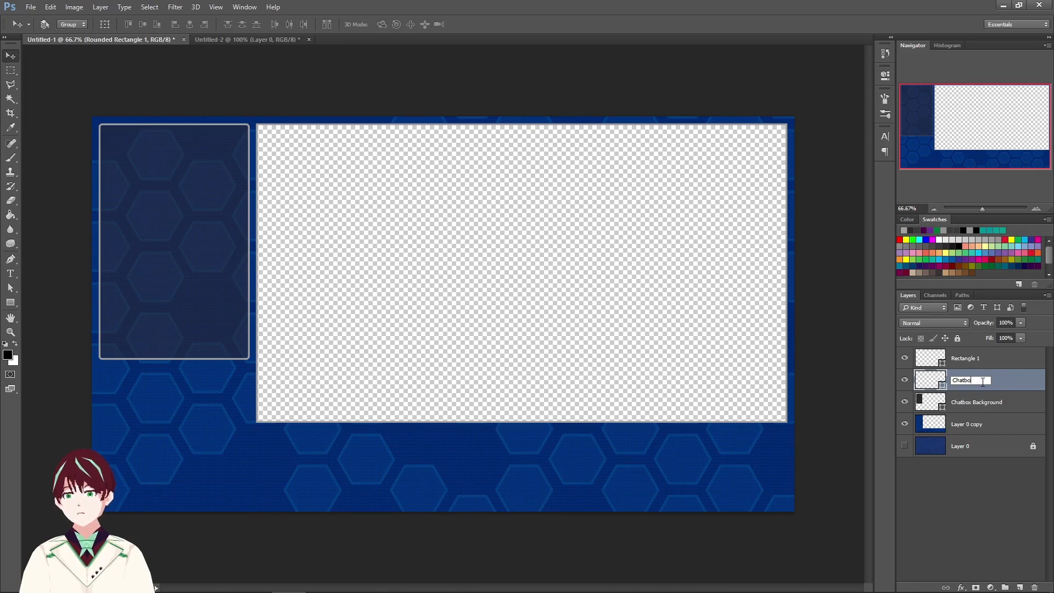
type("x Boarder")
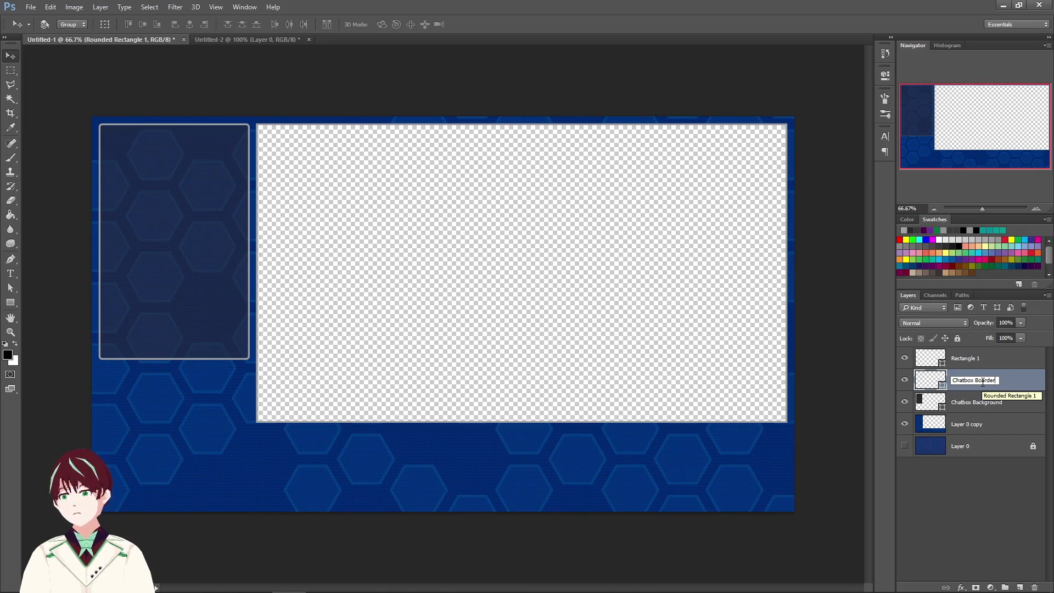
Rename the window cutout's outline layer as "Boarder", toggling its visibility to identify it, and leave no layer selected
left_click(972, 359)
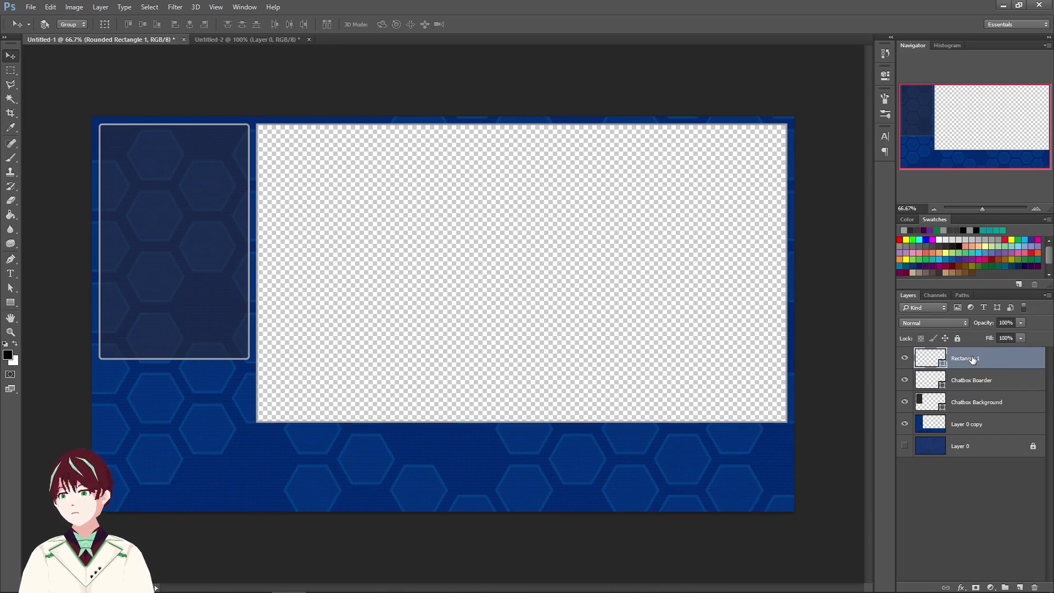
left_click(905, 360)
left_click(906, 359)
left_click(906, 359)
left_click(906, 359)
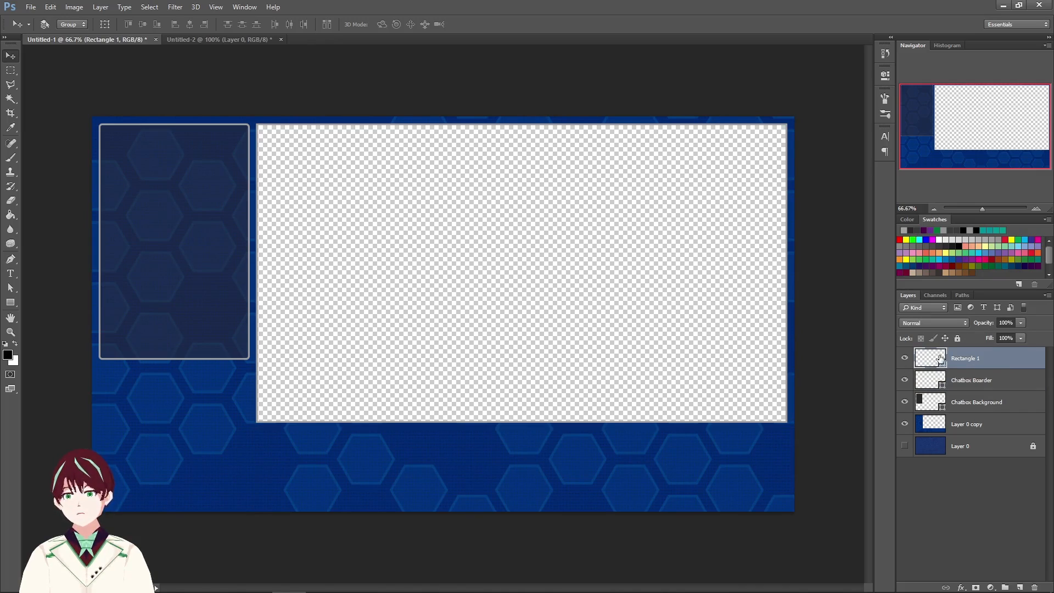
double_click(970, 359)
type("Boarder")
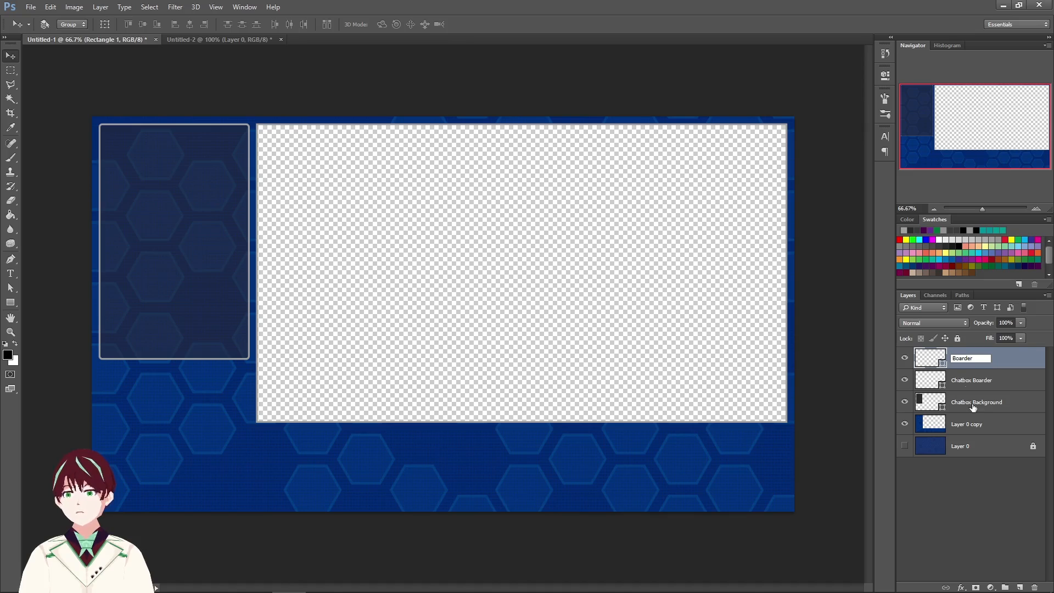
left_click(1011, 537)
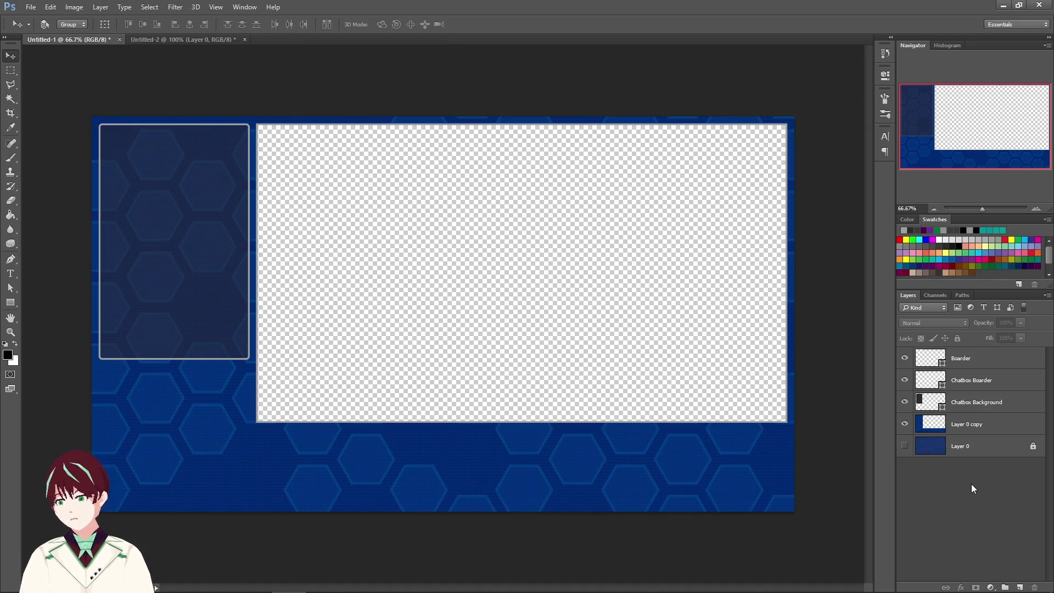
Add a Color Overlay to the Chatbox Boarder layer with blend mode Color and the teal-blue colour #1b89a9
left_click(980, 383)
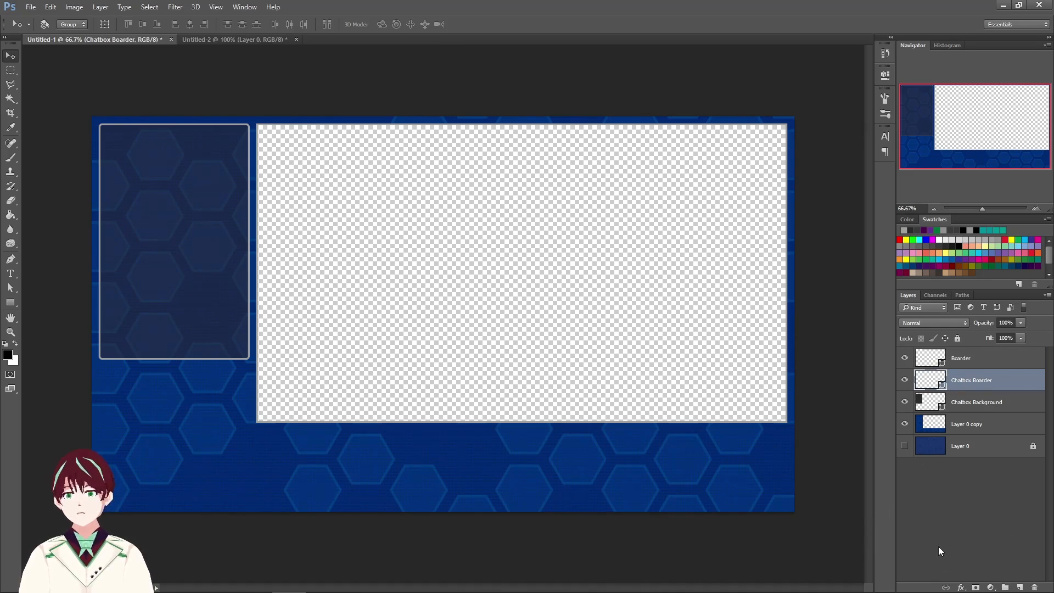
left_click(961, 588)
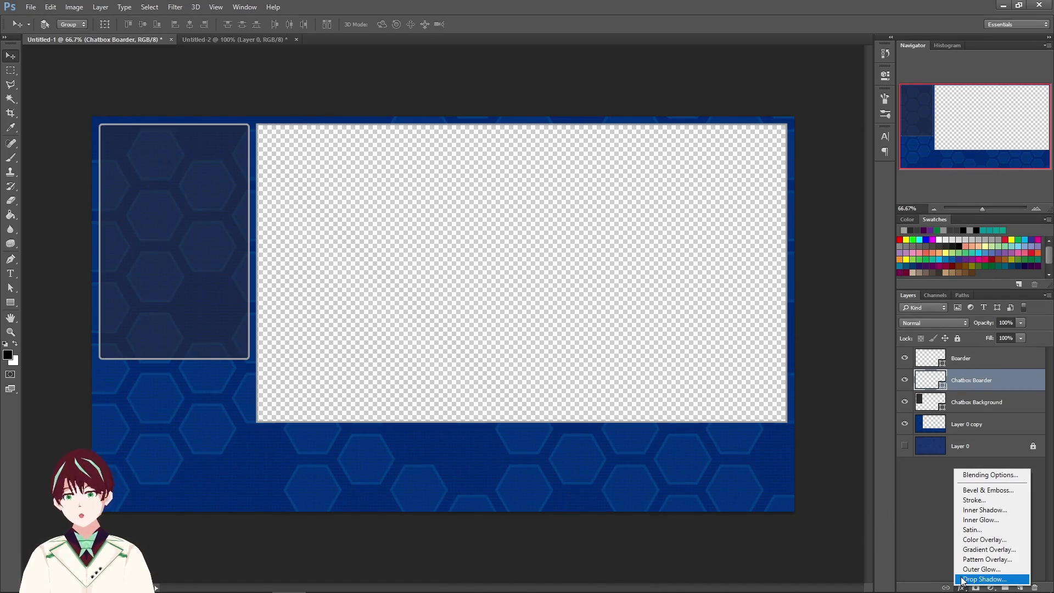
left_click(979, 540)
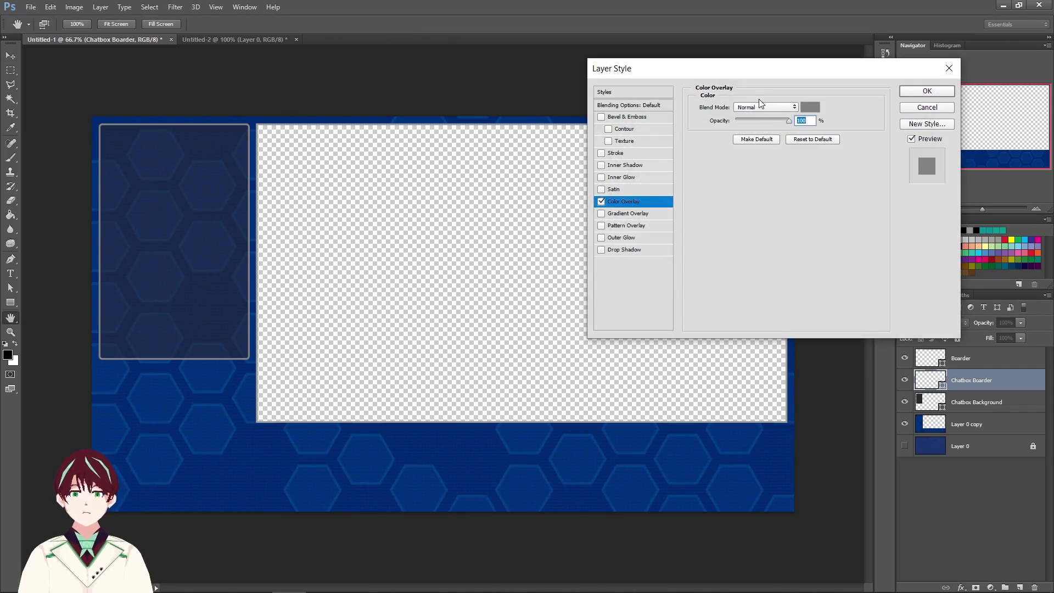
left_click(781, 107)
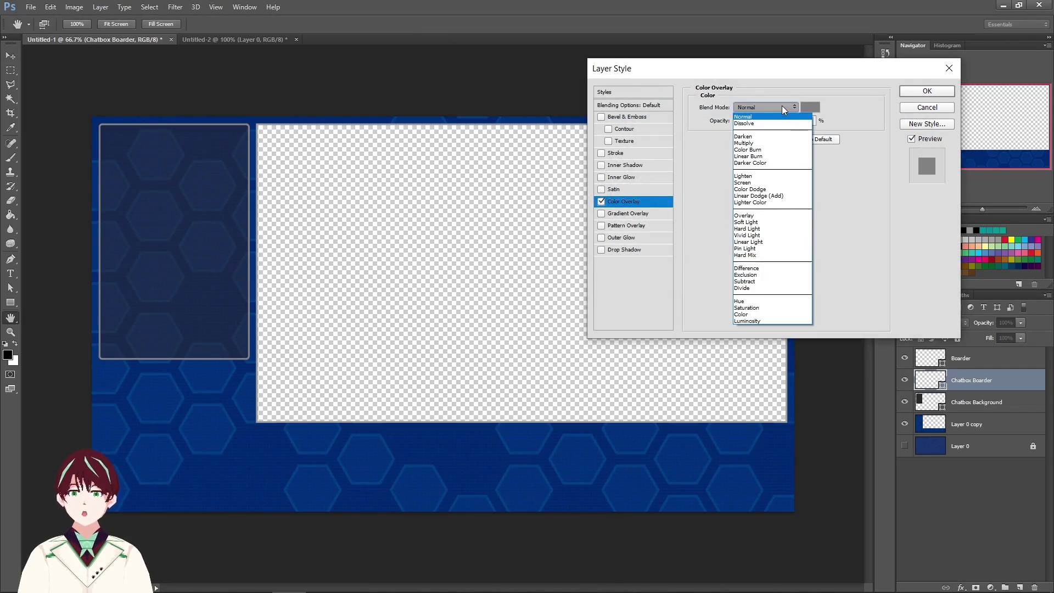
left_click(763, 314)
left_click(812, 110)
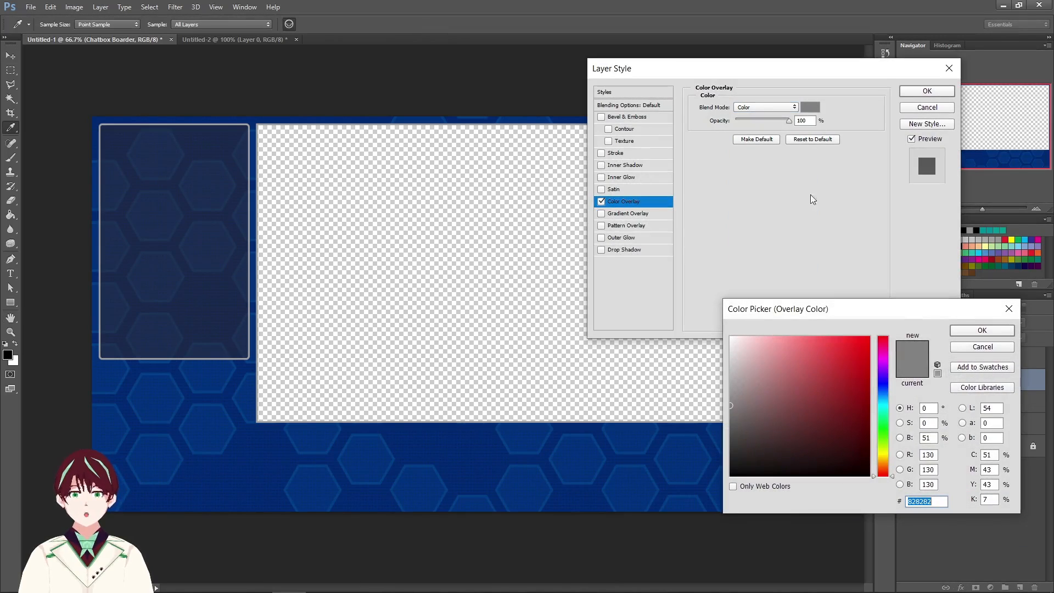
mouse_move(826, 381)
left_mouse_down()
mouse_move(836, 393)
mouse_move(847, 383)
left_mouse_up()
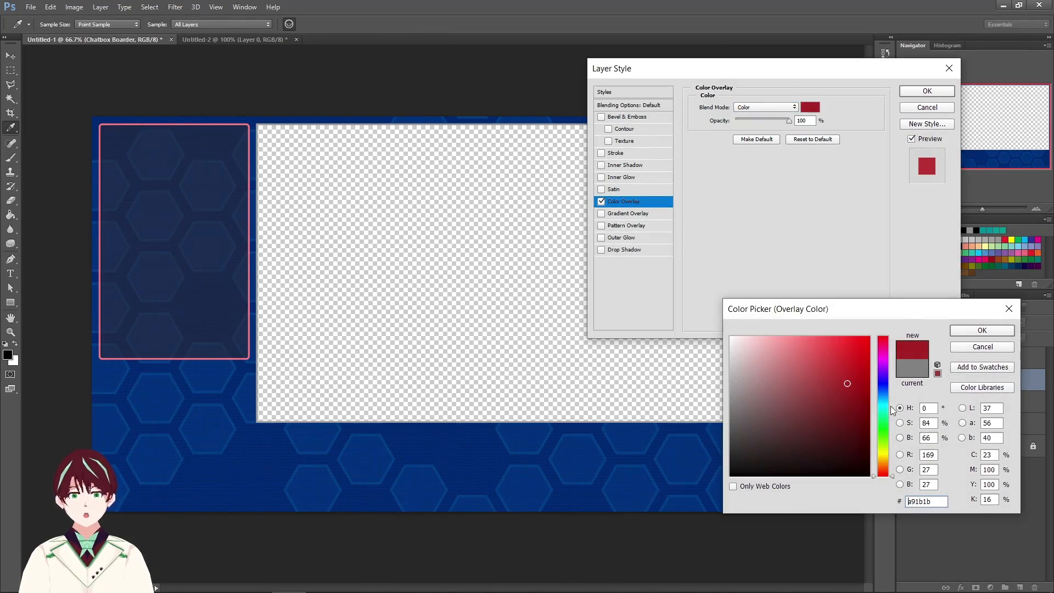
left_click(884, 402)
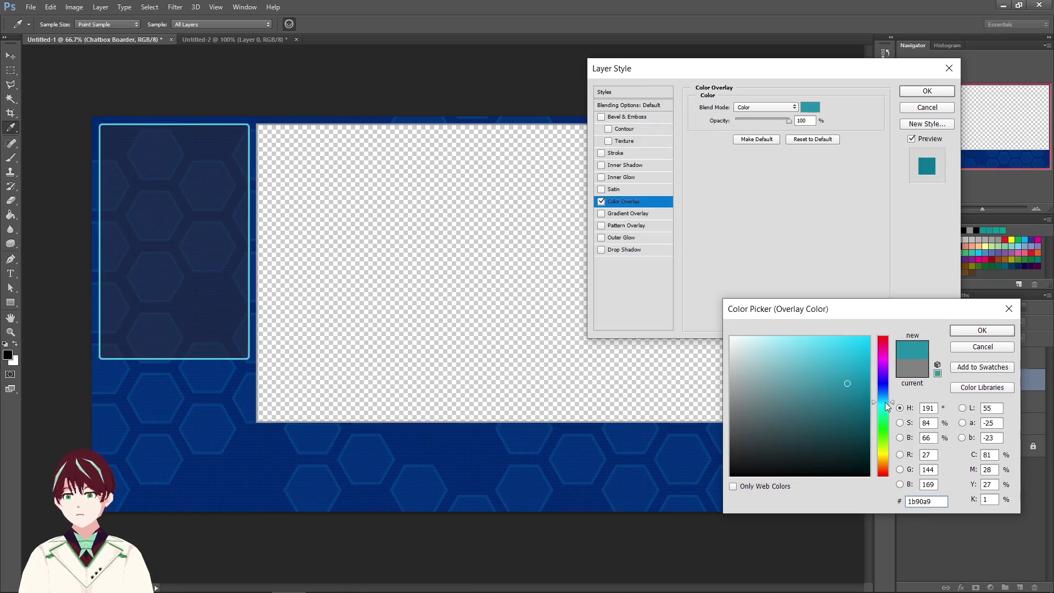
left_click_drag(885, 402, 885, 401)
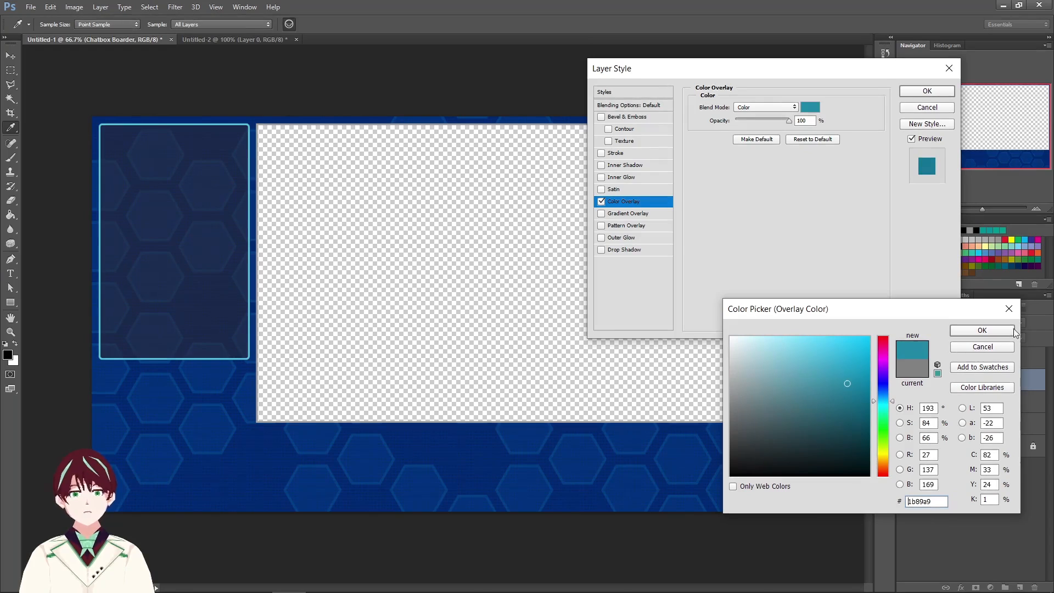
left_click(972, 332)
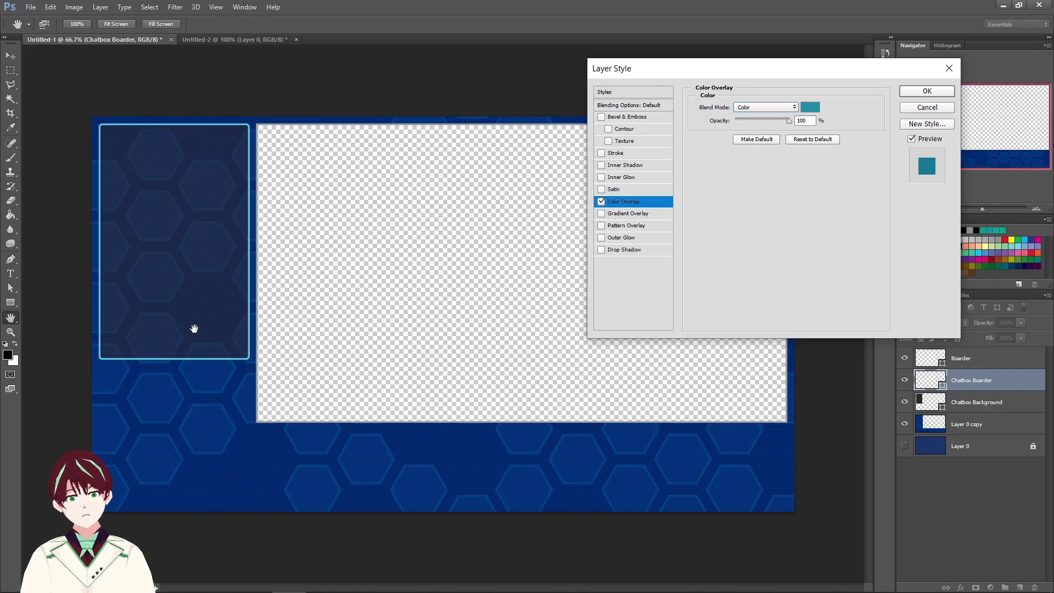
Add a Bevel & Emboss effect with Contour enabled to the Chatbox Boarder layer and apply the layer style
left_click(626, 117)
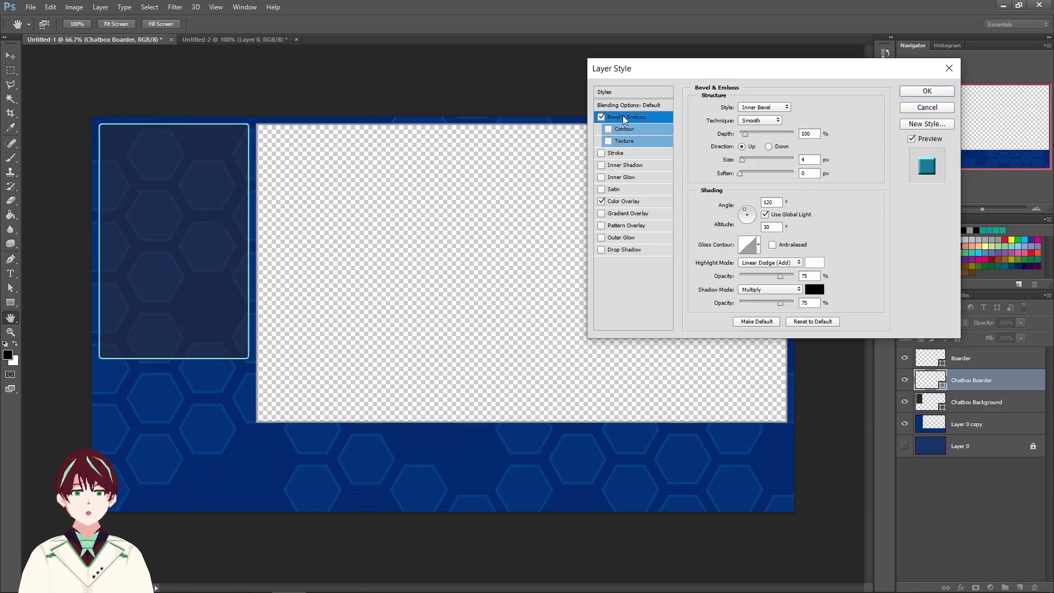
left_click(607, 129)
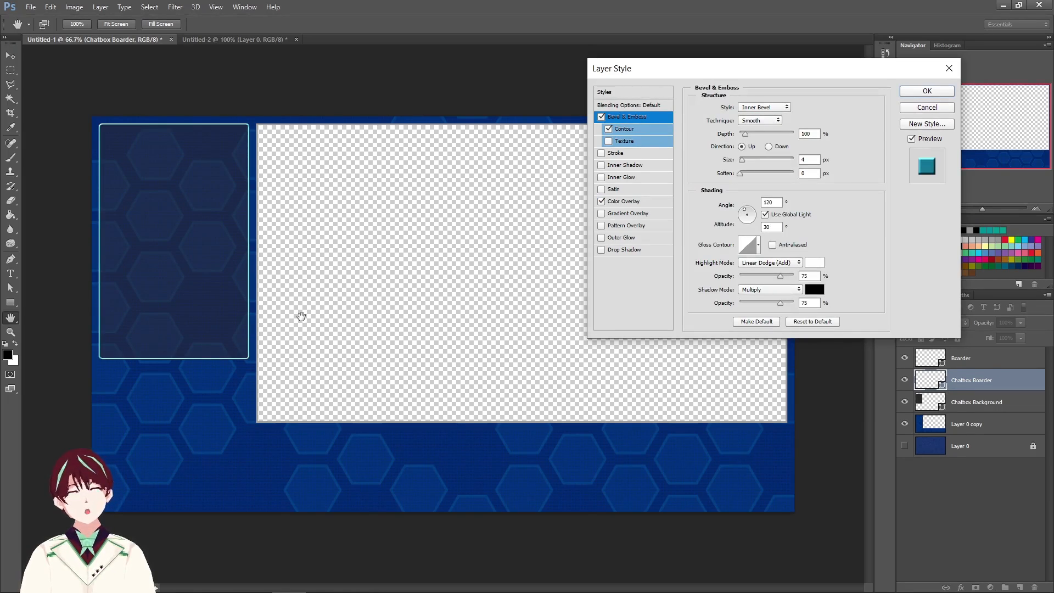
left_click(926, 92)
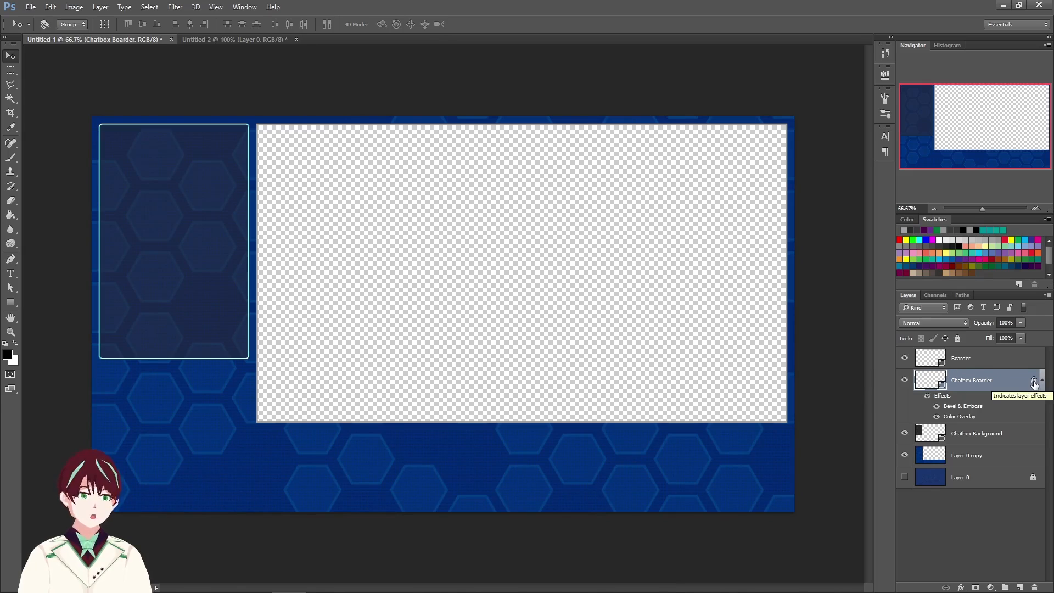
Copy the Chatbox Boarder layer's effects onto the Boarder layer and collapse both layers' effect lists
left_click_drag(1034, 384, 1035, 361)
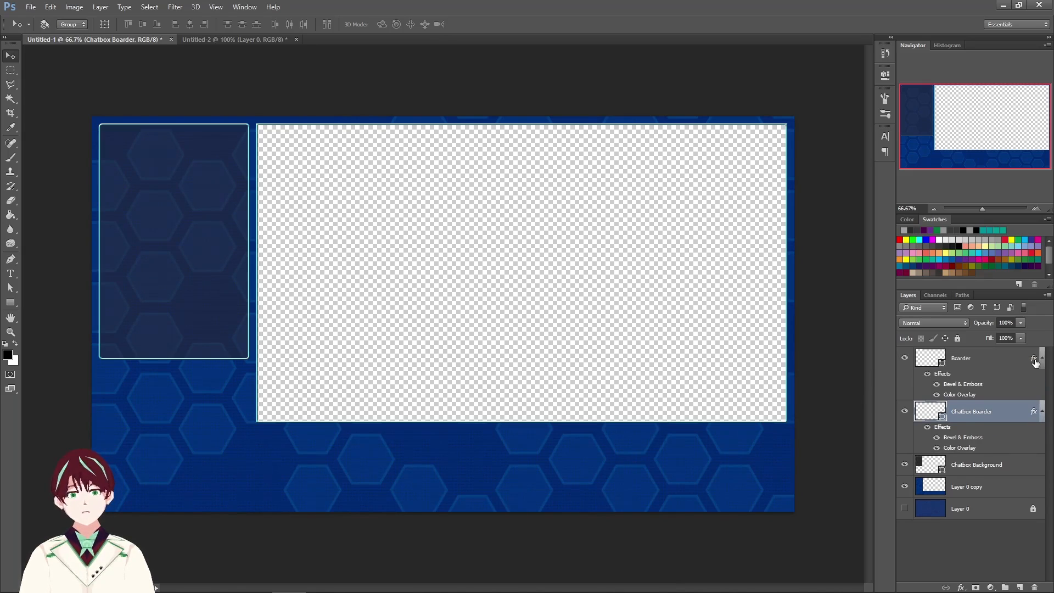
left_click(1040, 360)
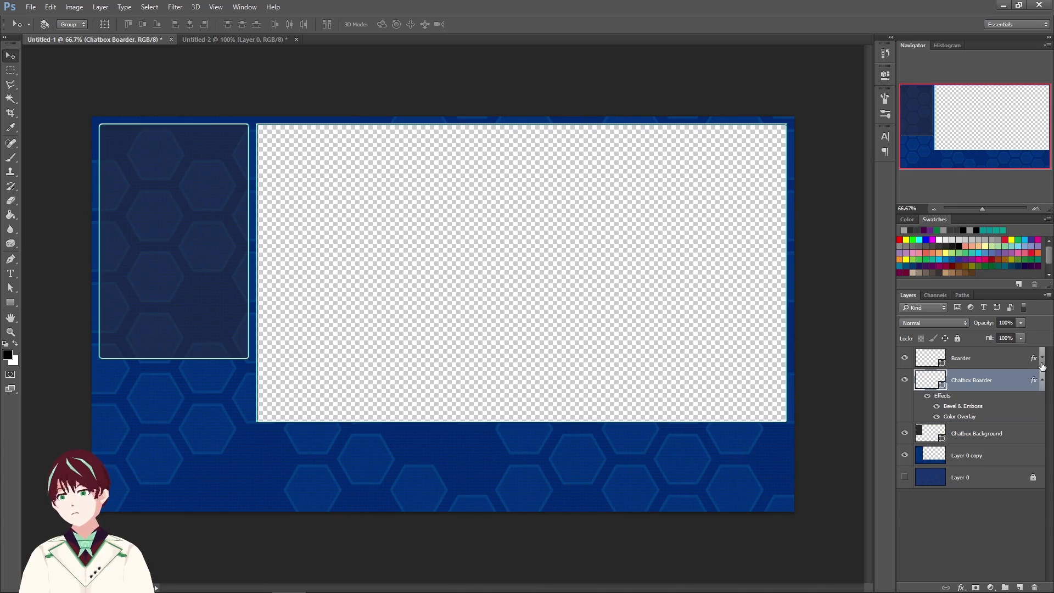
left_click(1041, 381)
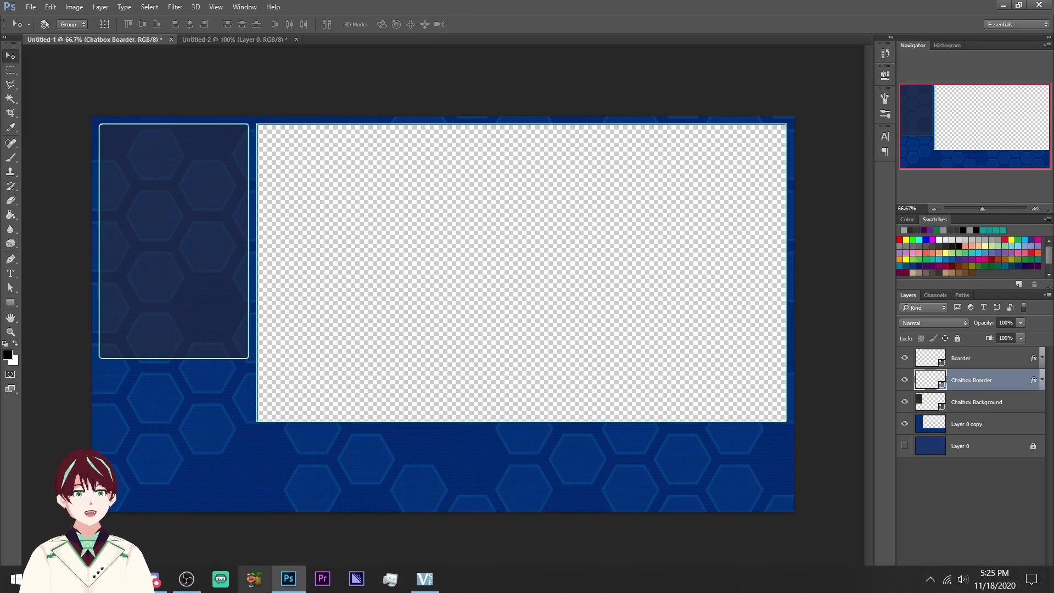
Switch to File Explorer, find the dot hack logo image in the Pictures logos folder and place it into the overlay document
left_click(119, 578)
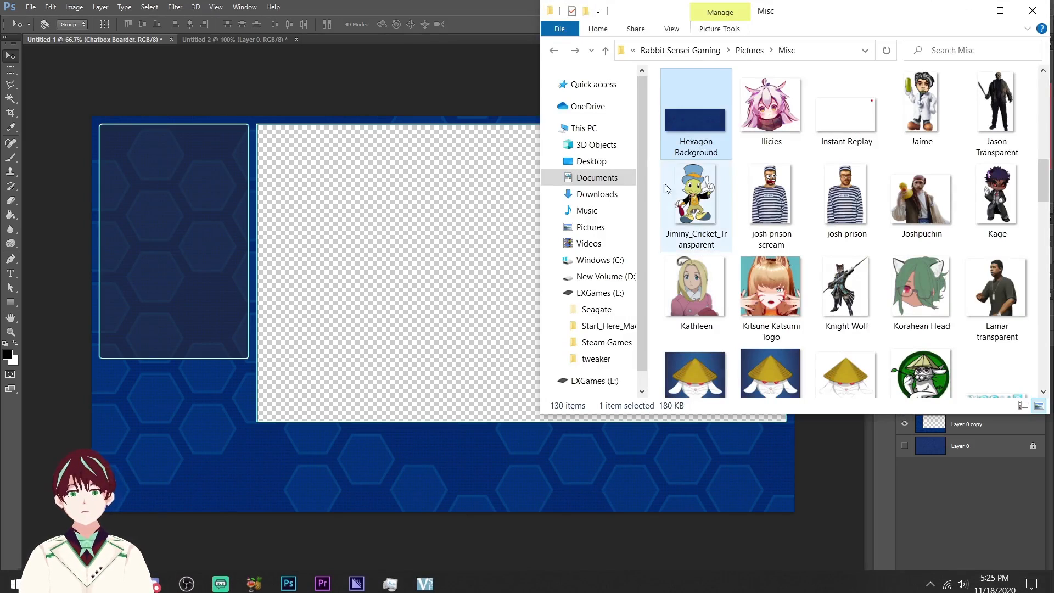
left_click(555, 51)
double_click(730, 212)
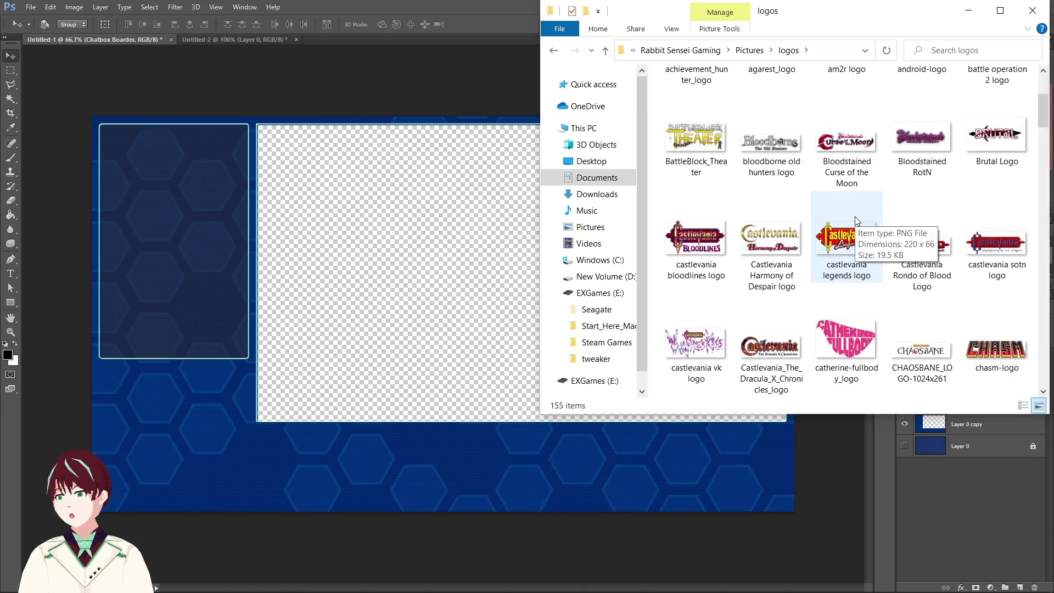
scroll(854, 217, "down", 3)
scroll(839, 261, "down", 3)
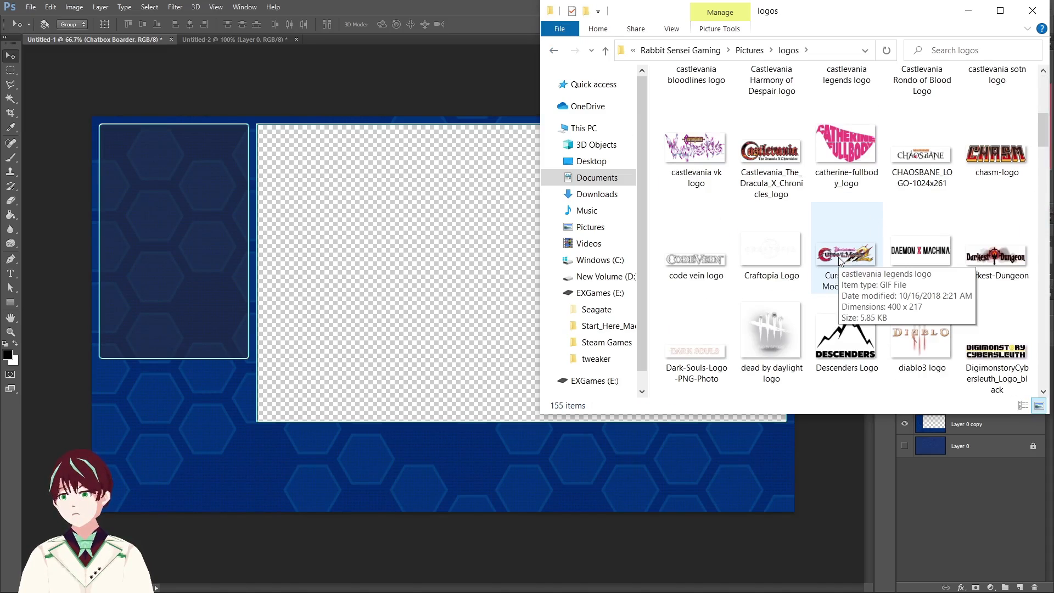
scroll(836, 263, "down", 8)
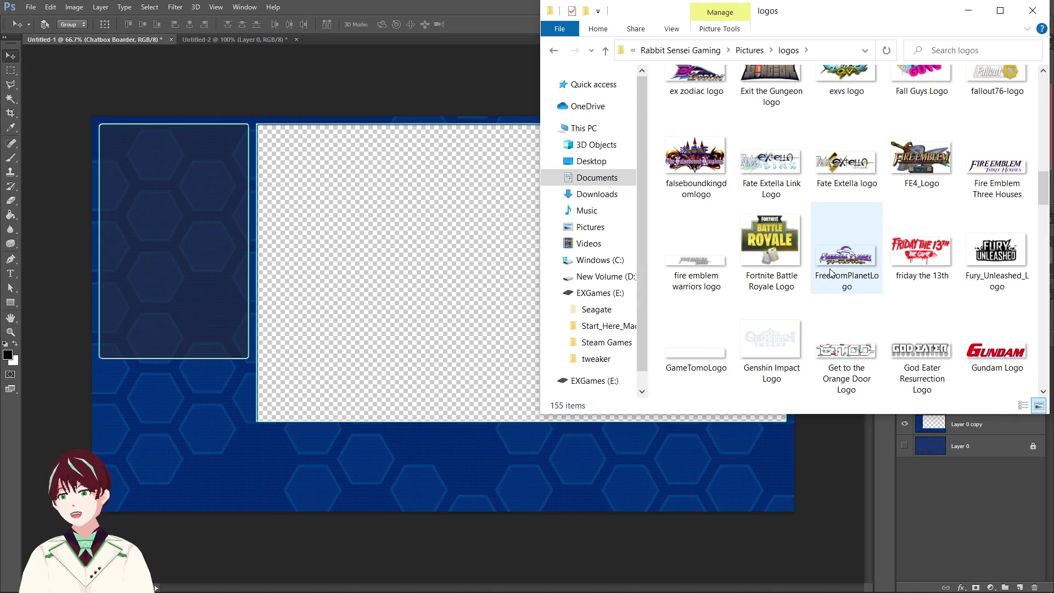
scroll(830, 272, "up", 8)
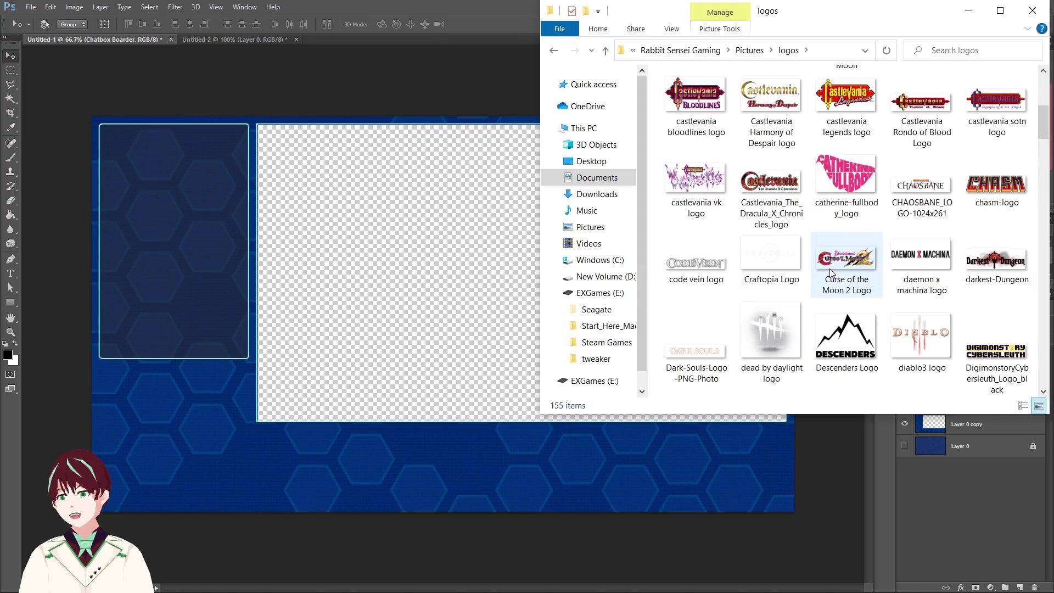
scroll(830, 273, "down", 3)
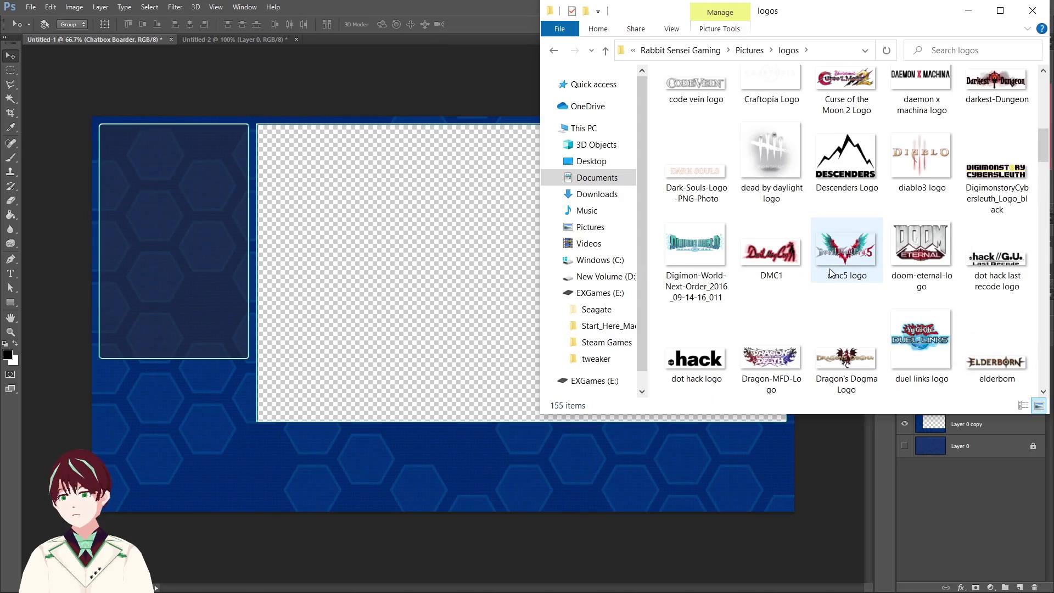
left_click_drag(695, 357, 494, 478)
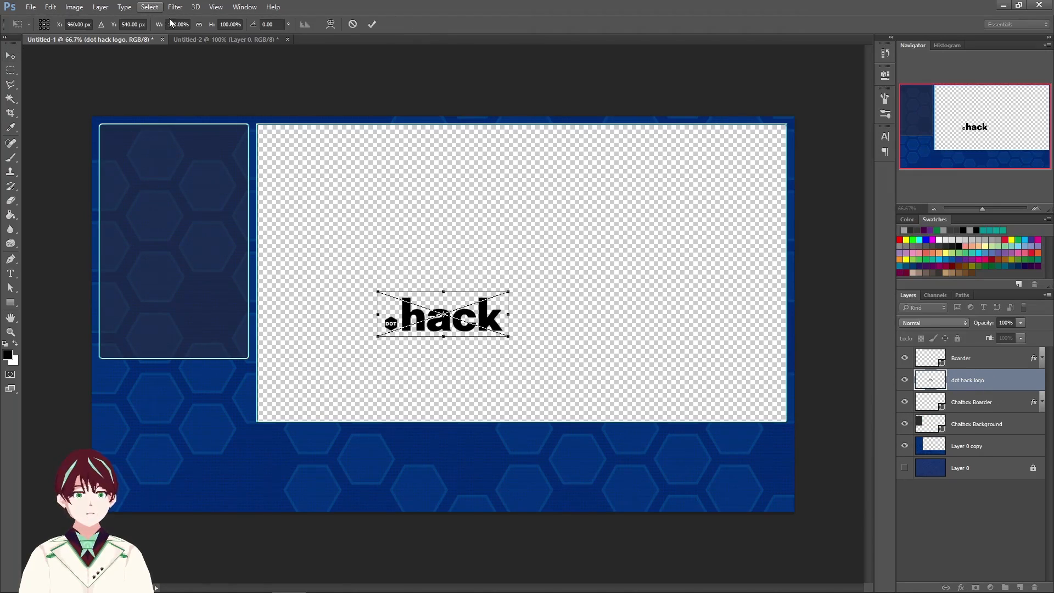
Move the dot hack logo below the window cutout, scale it proportionally to 184%, and commit the transform
left_click(199, 25)
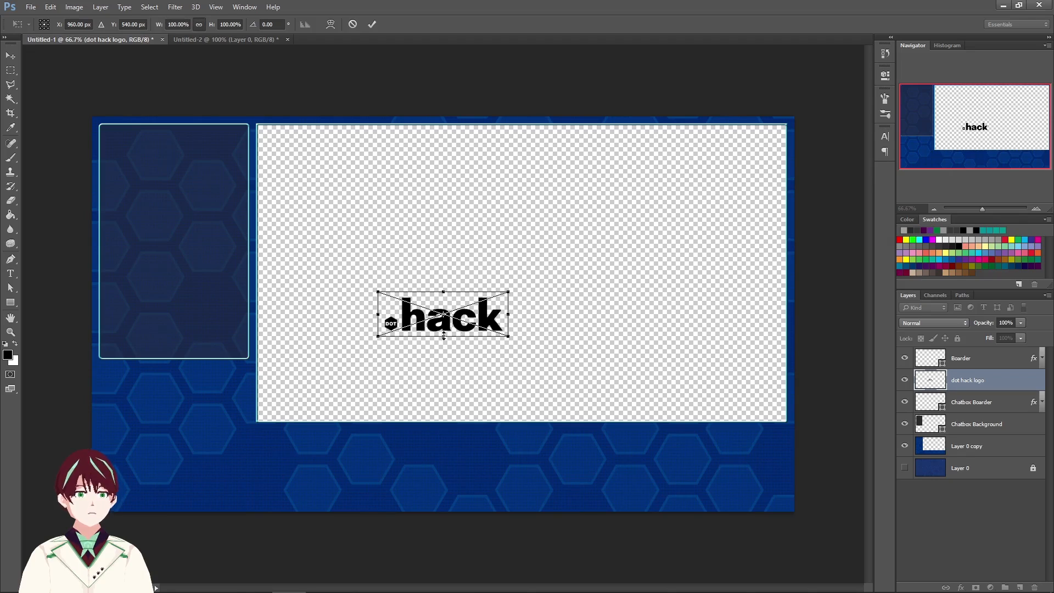
left_click_drag(454, 324, 533, 477)
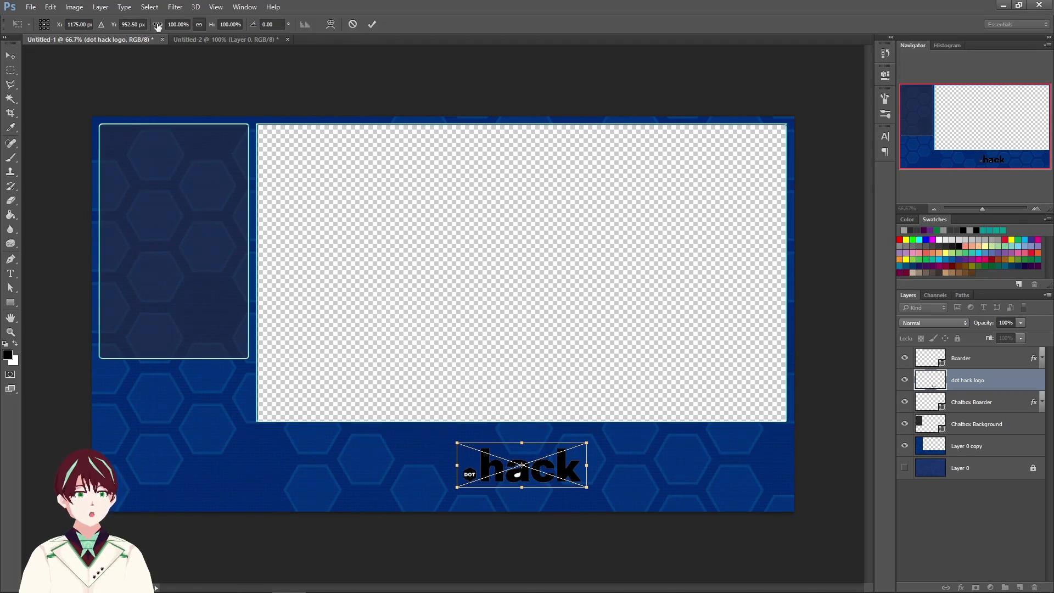
left_click_drag(158, 26, 203, 31)
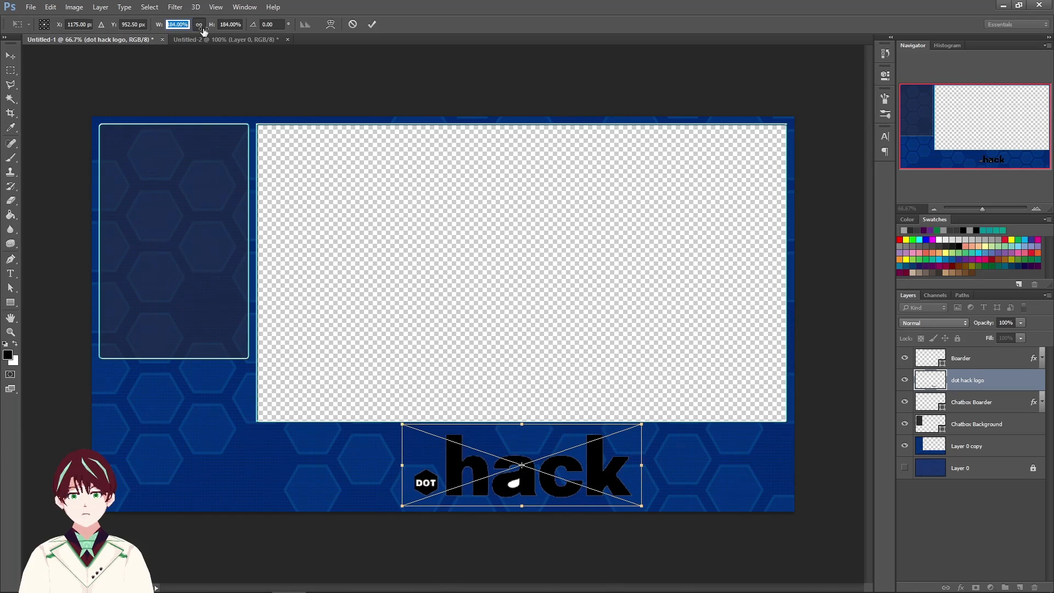
key("Return")
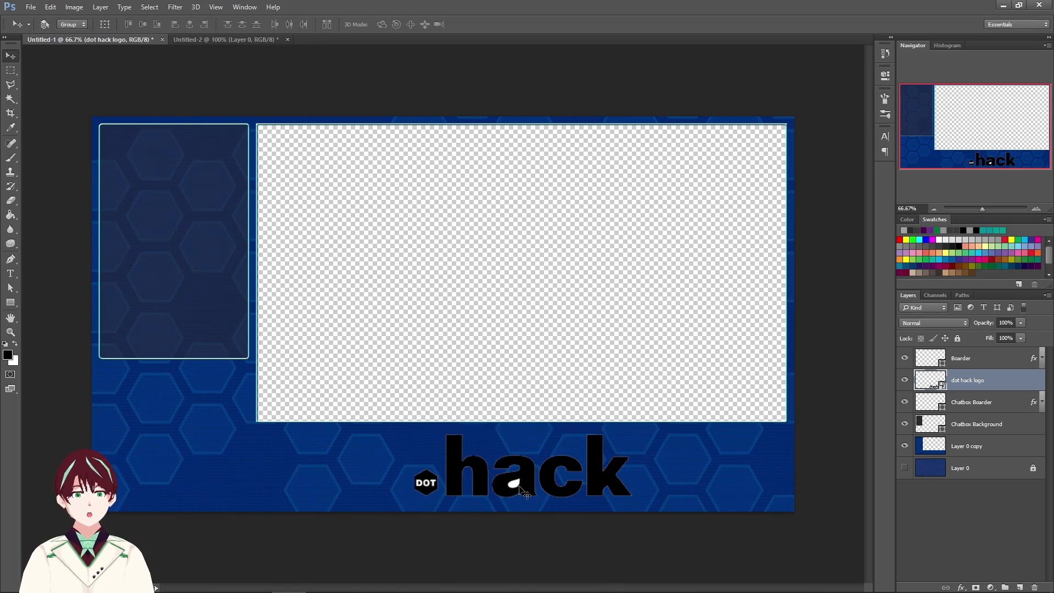
Rasterize the dot hack logo layer and fill the white spot in the letter a with black using a Magic Wand selection
right_click(1027, 383)
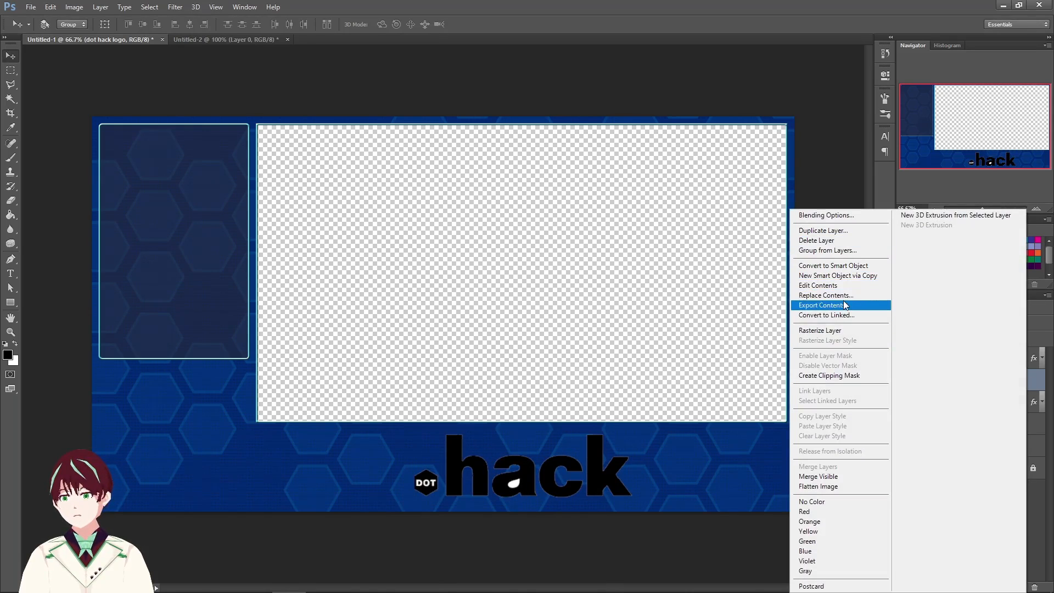
left_click(834, 330)
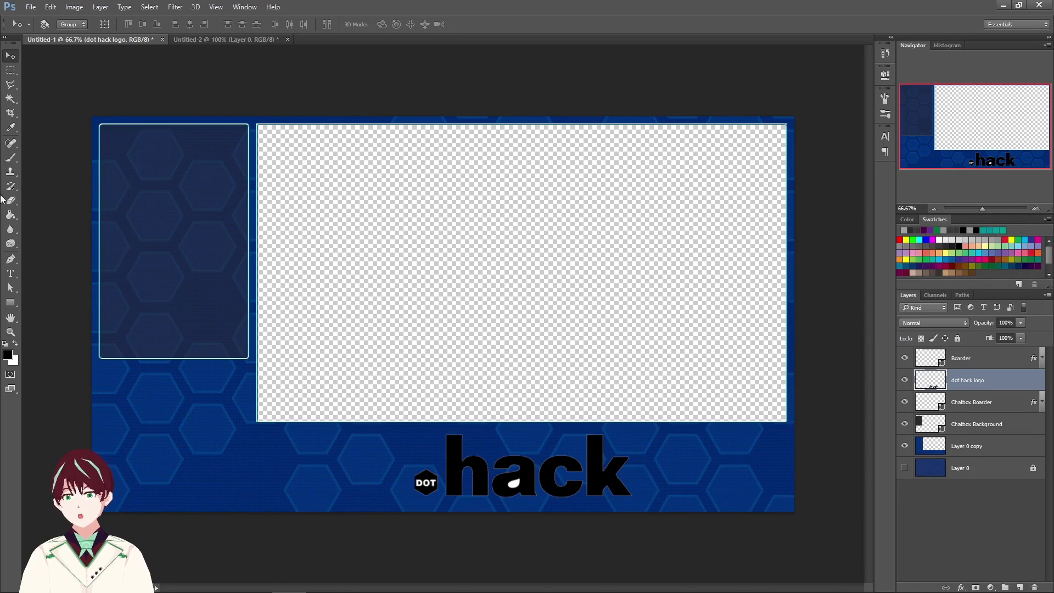
left_click(11, 103)
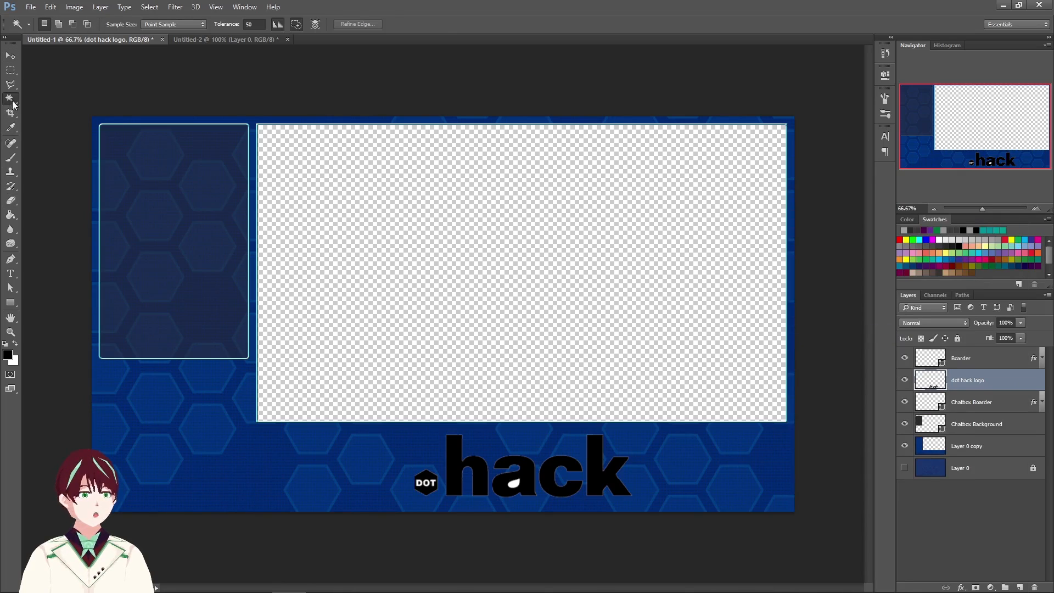
left_click(514, 483)
key("alt+BackSpace")
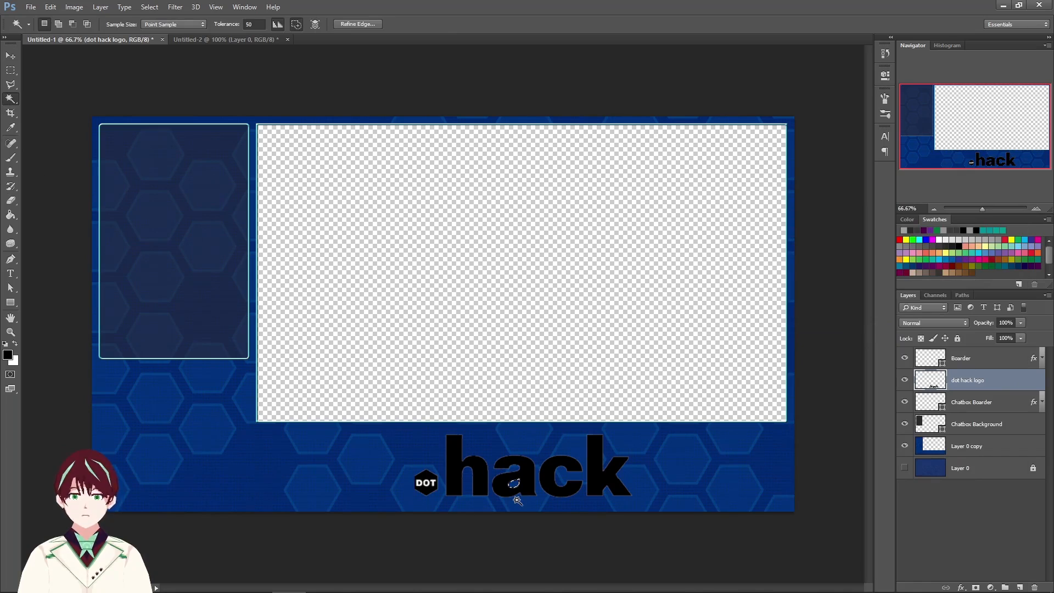
key("ctrl+d")
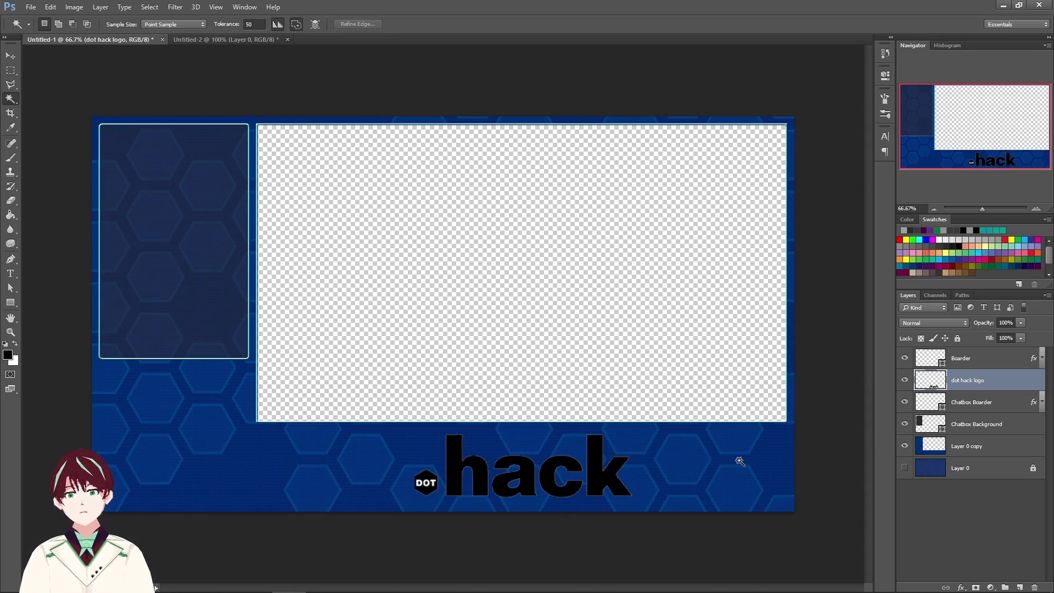
Place the PartTimeAnime face image from the Pictures Misc folder in File Explorer into the overlay document
left_click(12, 58)
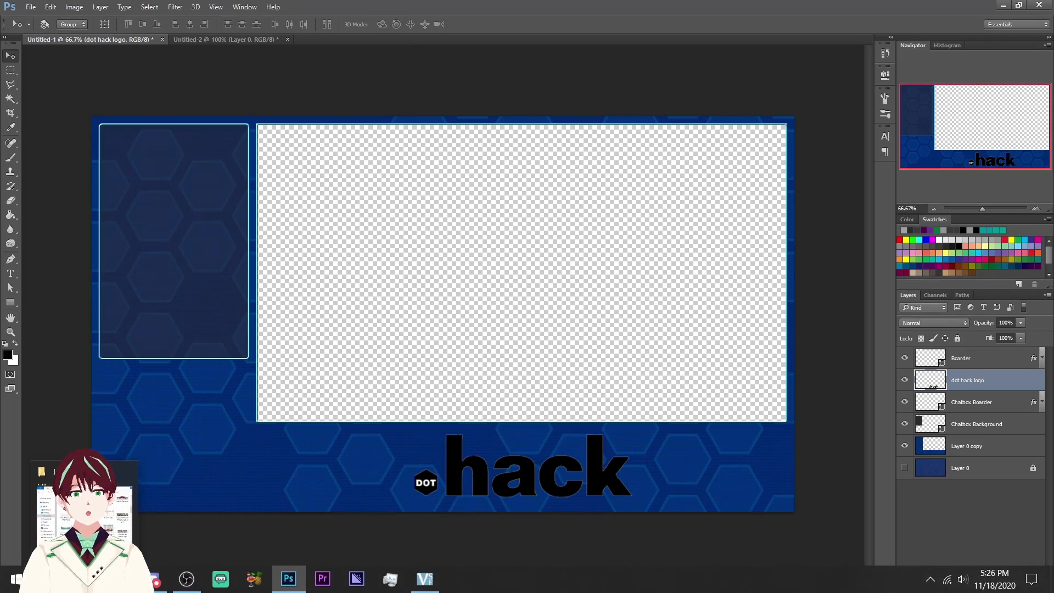
left_click(85, 579)
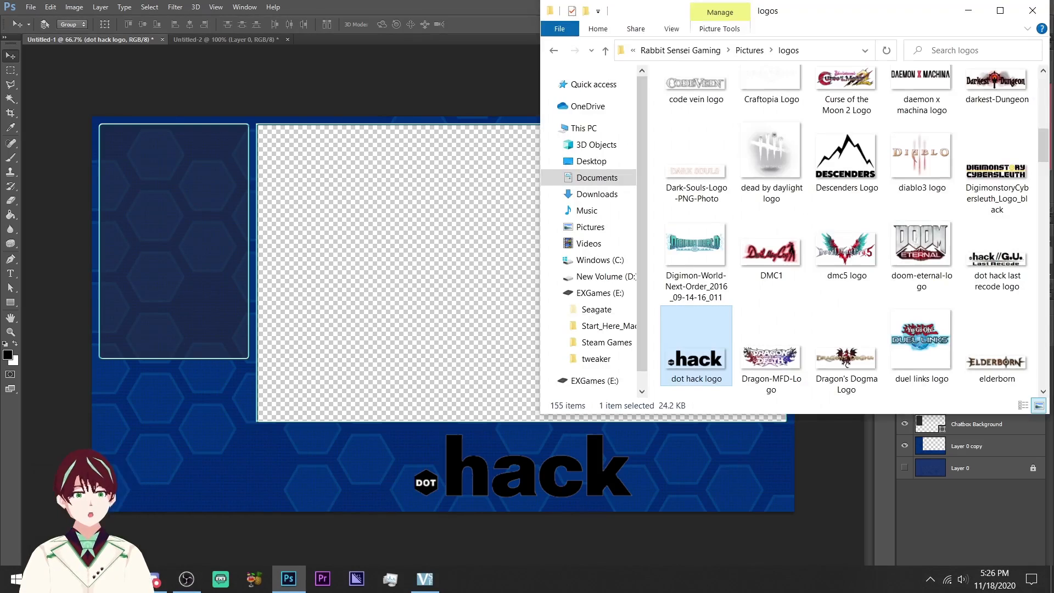
left_click(554, 50)
double_click(670, 232)
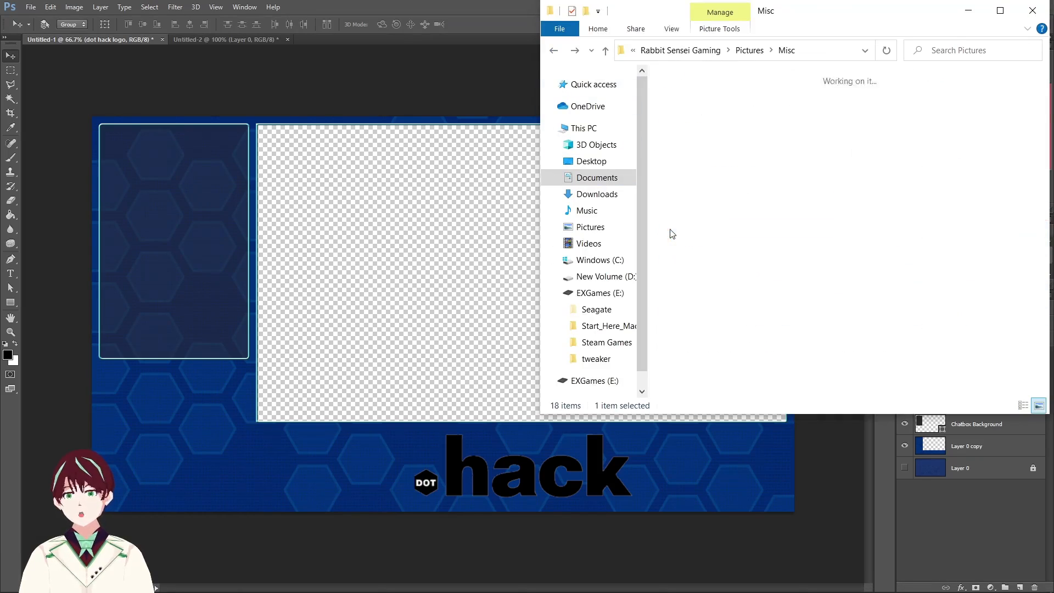
left_click(833, 203)
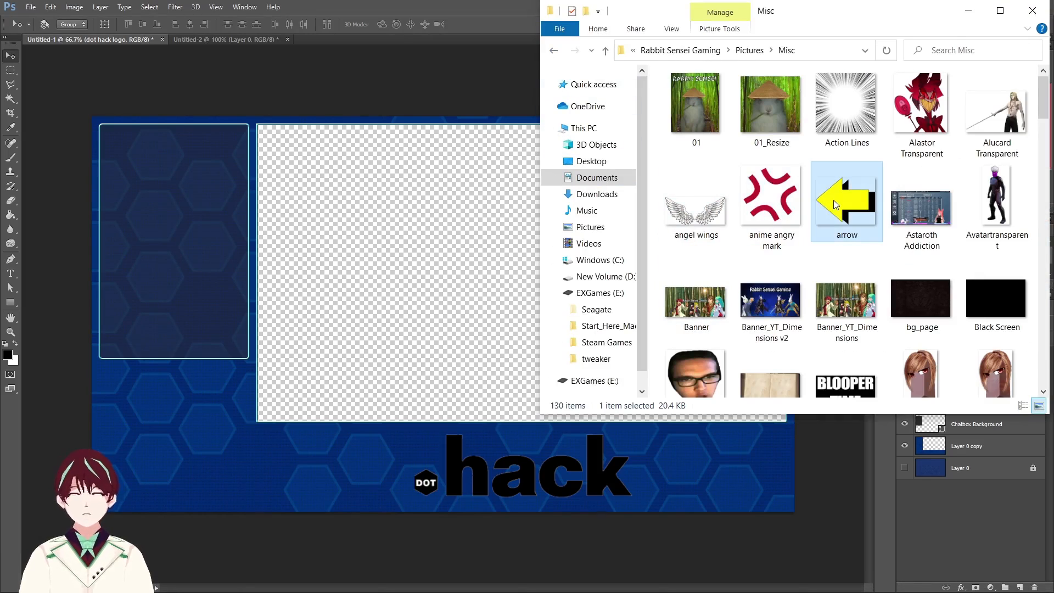
key("m")
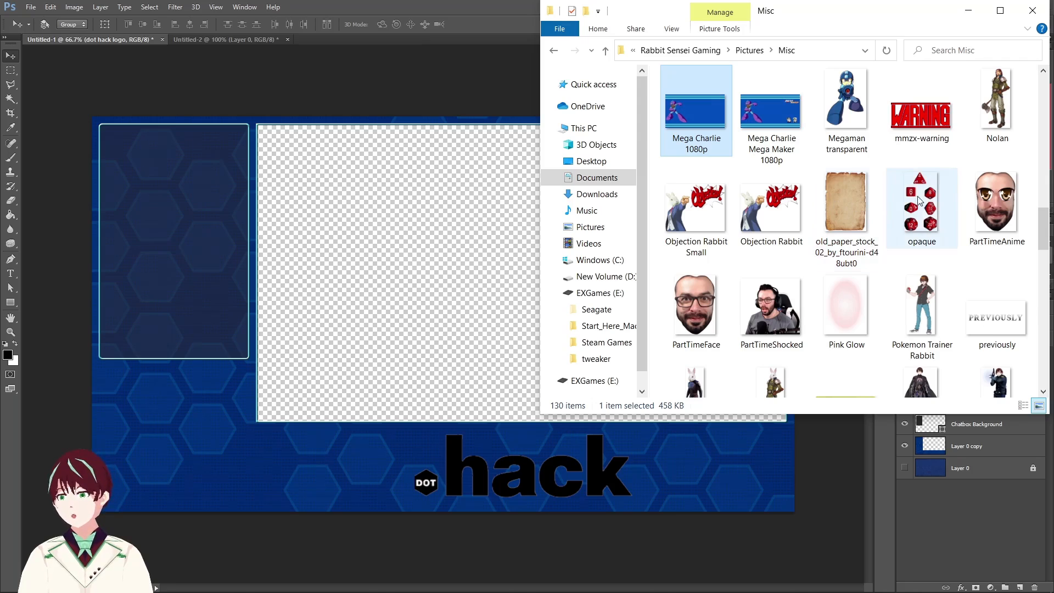
left_click_drag(995, 208, 689, 472)
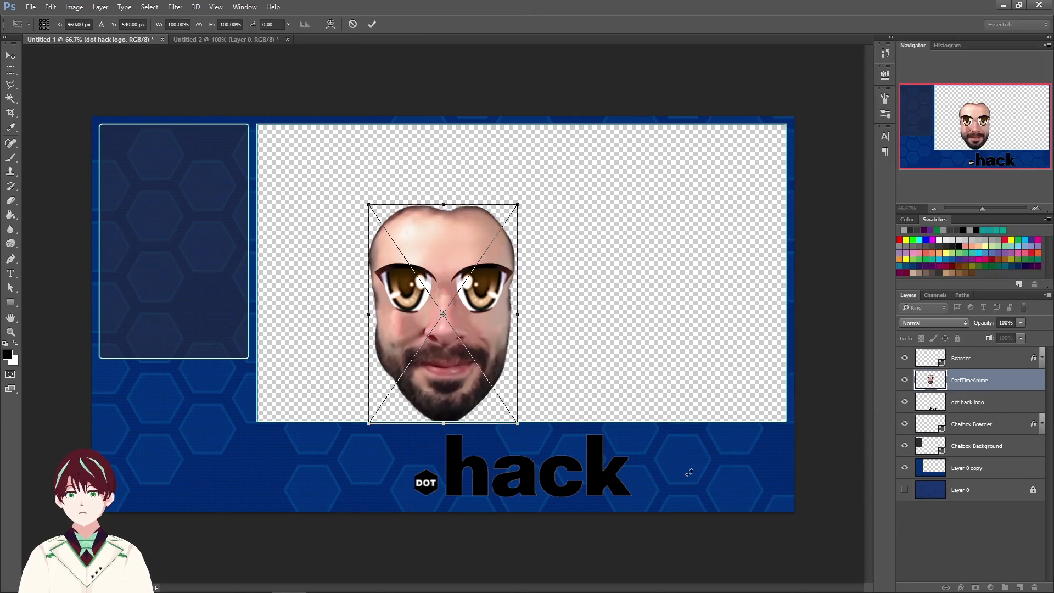
Move the PartTimeAnime face to the strip beside the letter k, scale it proportionally to 35%, and commit the transform
left_click_drag(478, 312, 743, 467)
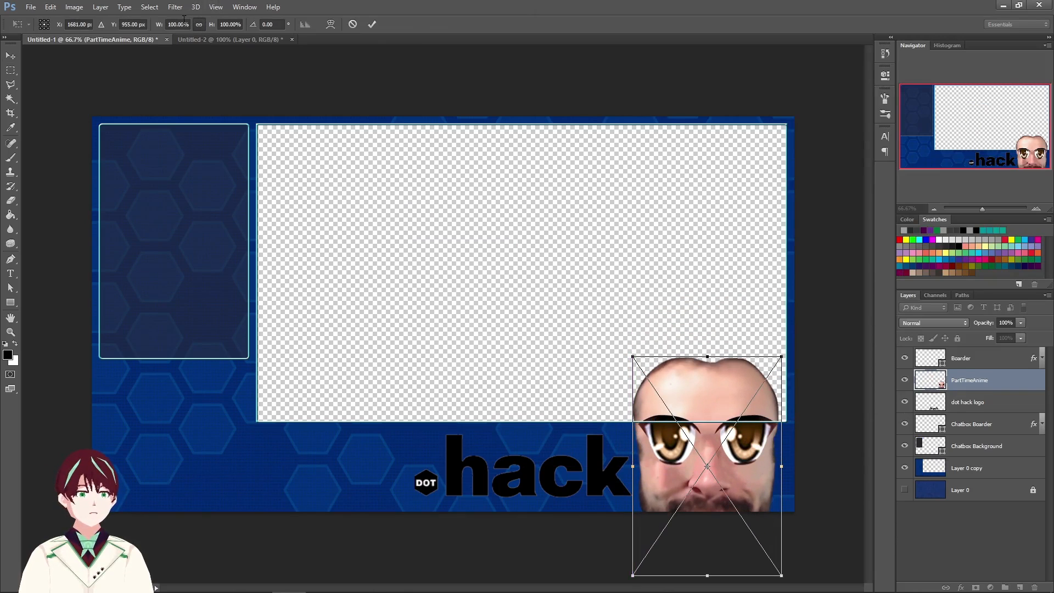
left_click_drag(162, 26, 130, 33)
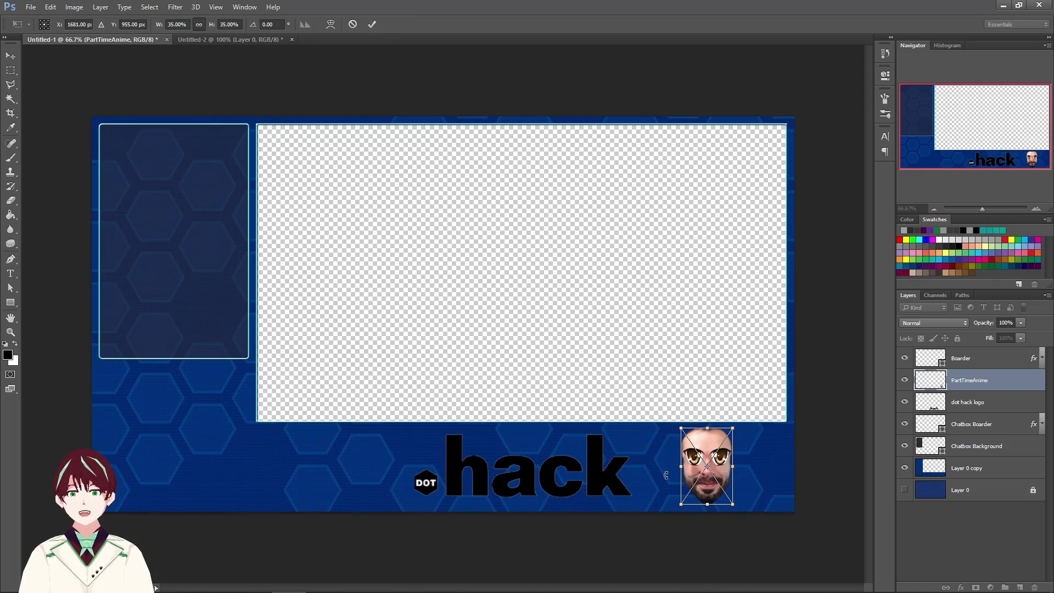
key("Return")
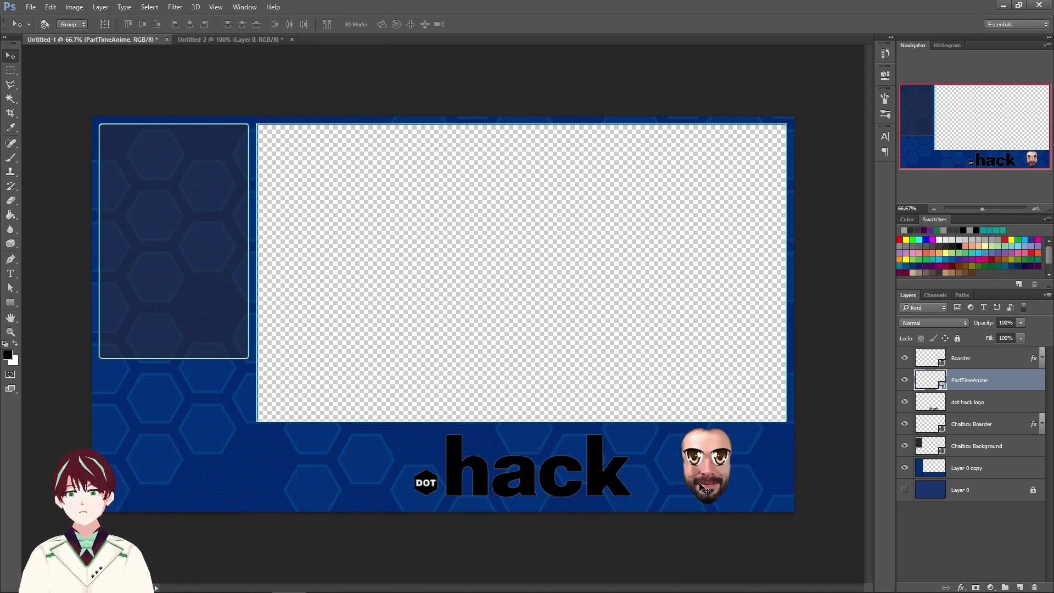
Shift the face slightly closer to the logo, then duplicate its layer and place the copy on the logo's other side
left_click_drag(697, 485, 686, 485)
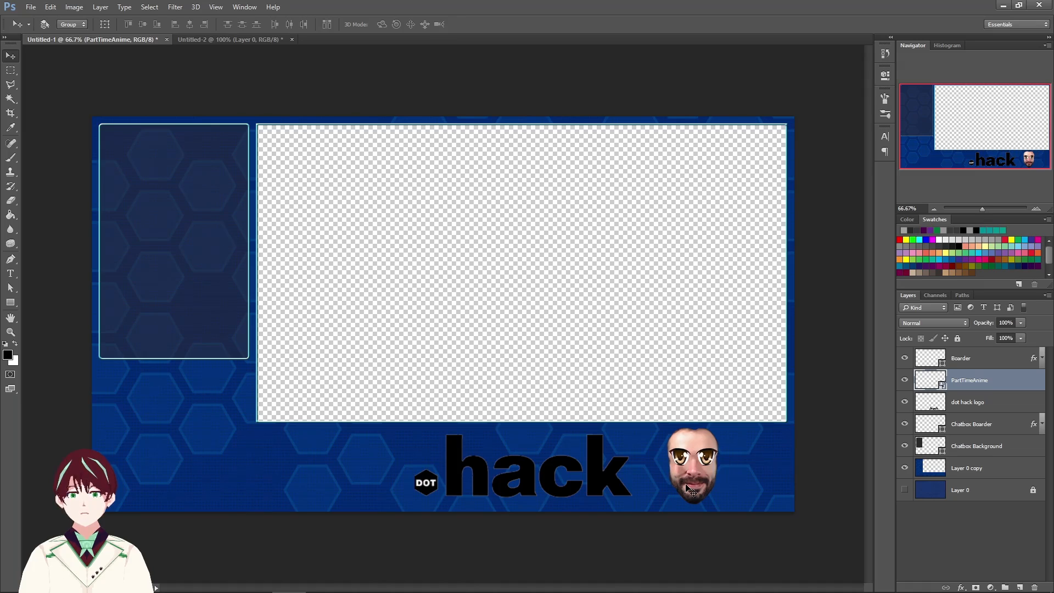
left_click_drag(1013, 382, 1019, 587)
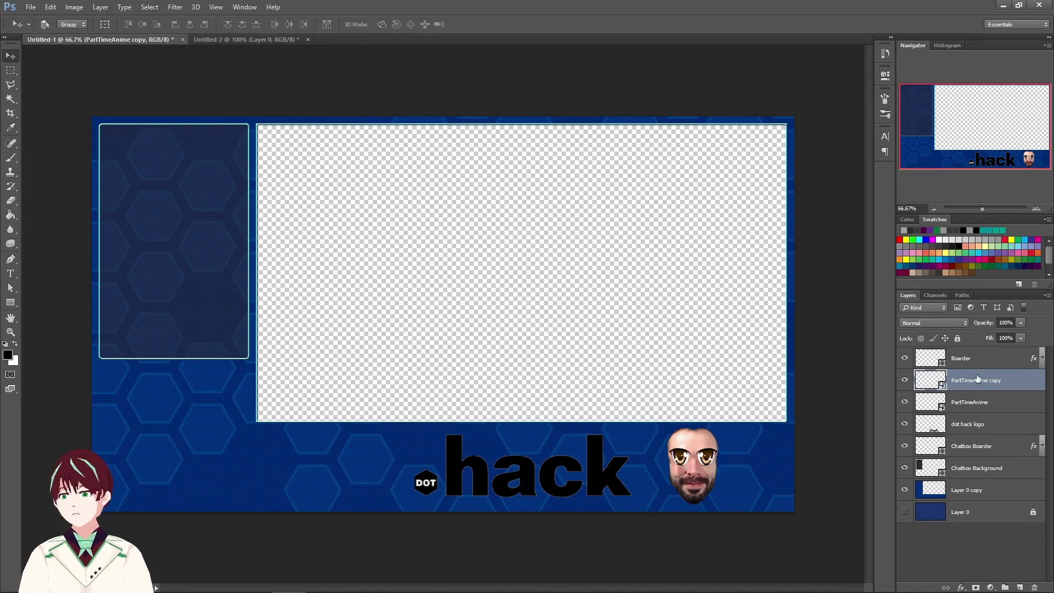
left_click_drag(700, 461, 360, 467)
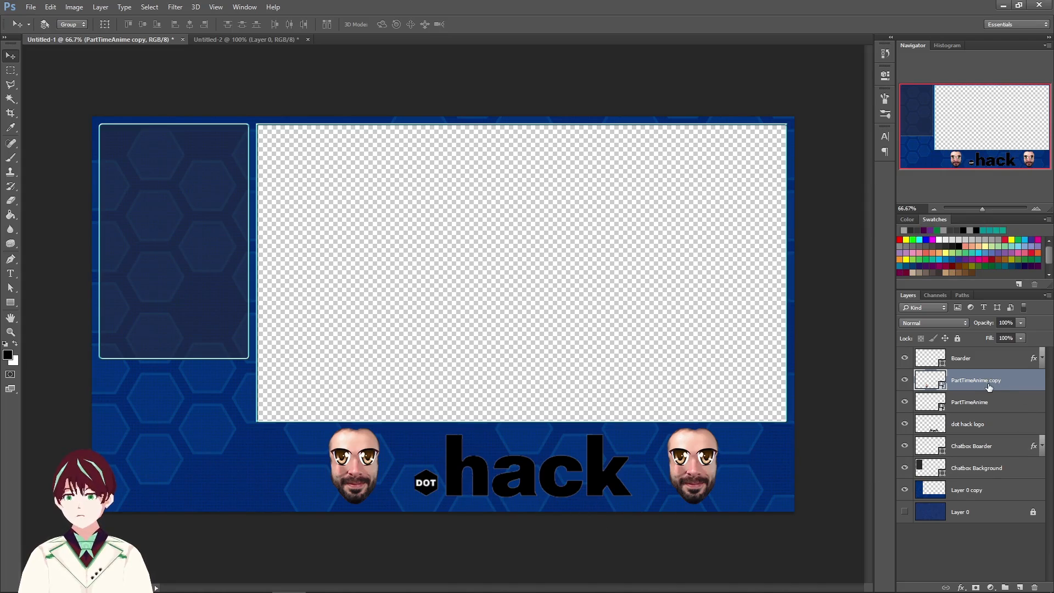
Merge both face layers with the dot hack logo layer and nudge the merged artwork slightly down within the strip
left_click(984, 425, "shift")
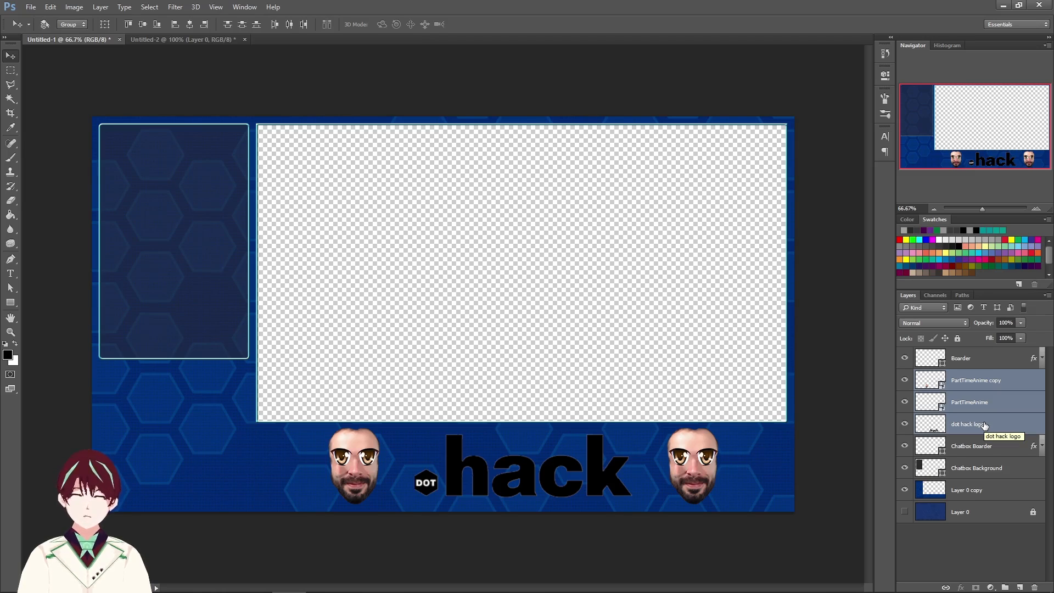
key("ctrl+e")
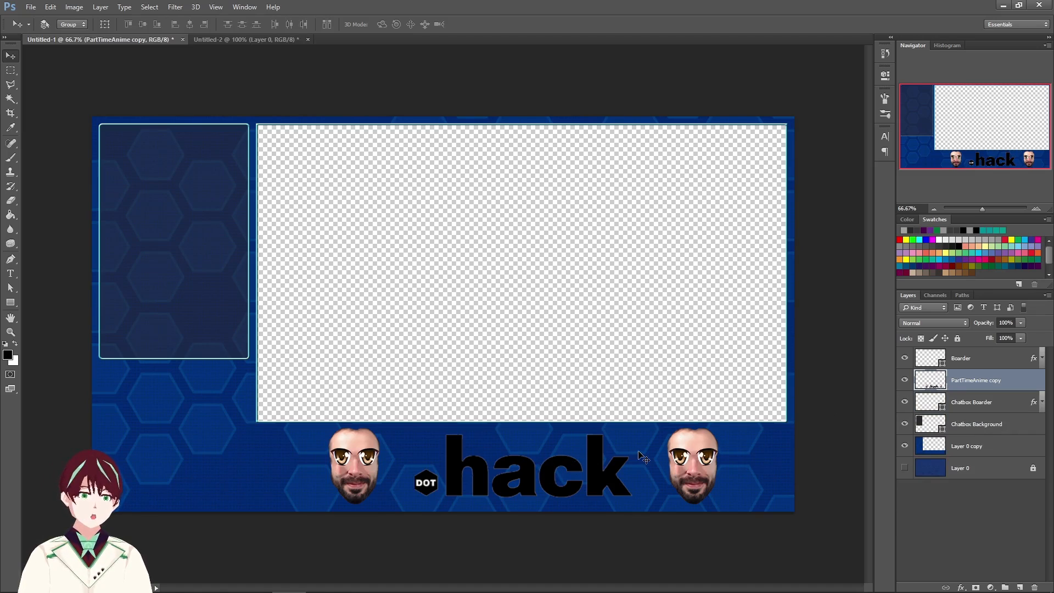
key("shift+Down")
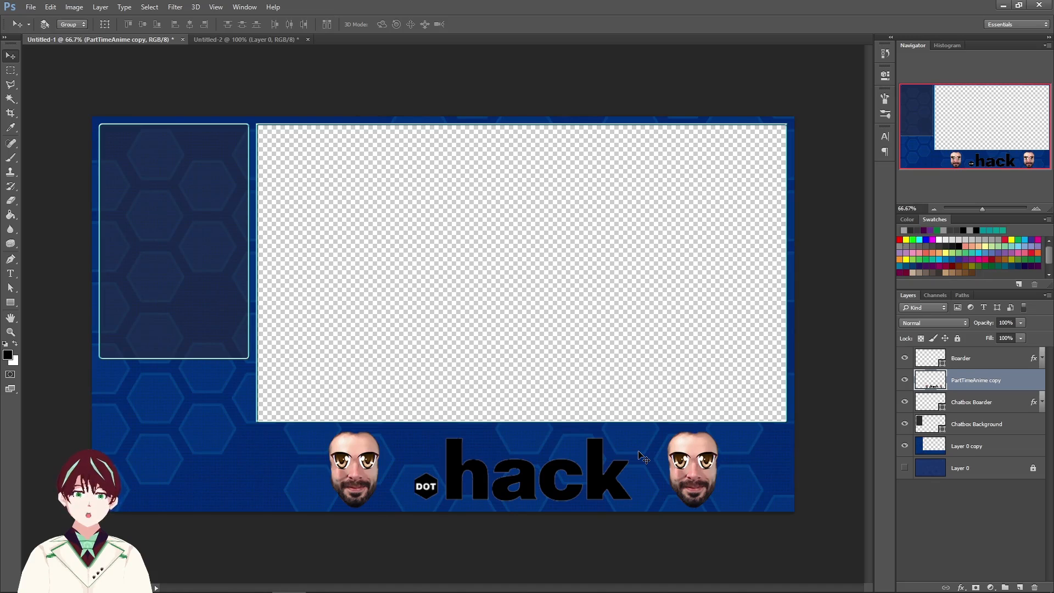
key("Up")
key("Up")
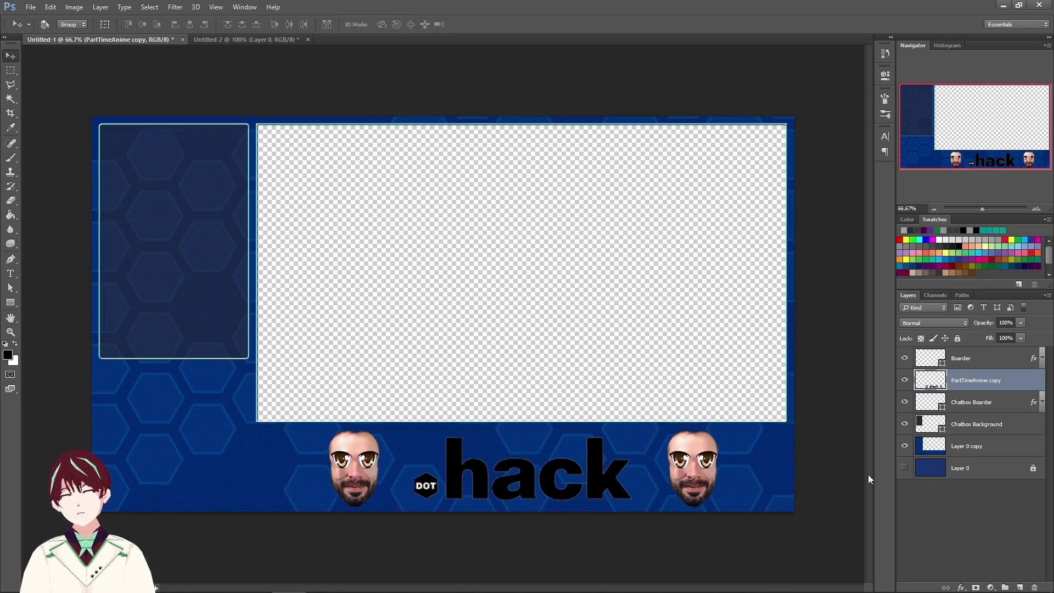
Add an Outer Glow to the merged logo and faces layer and set its colour to light blue #82dffd
left_click(961, 587)
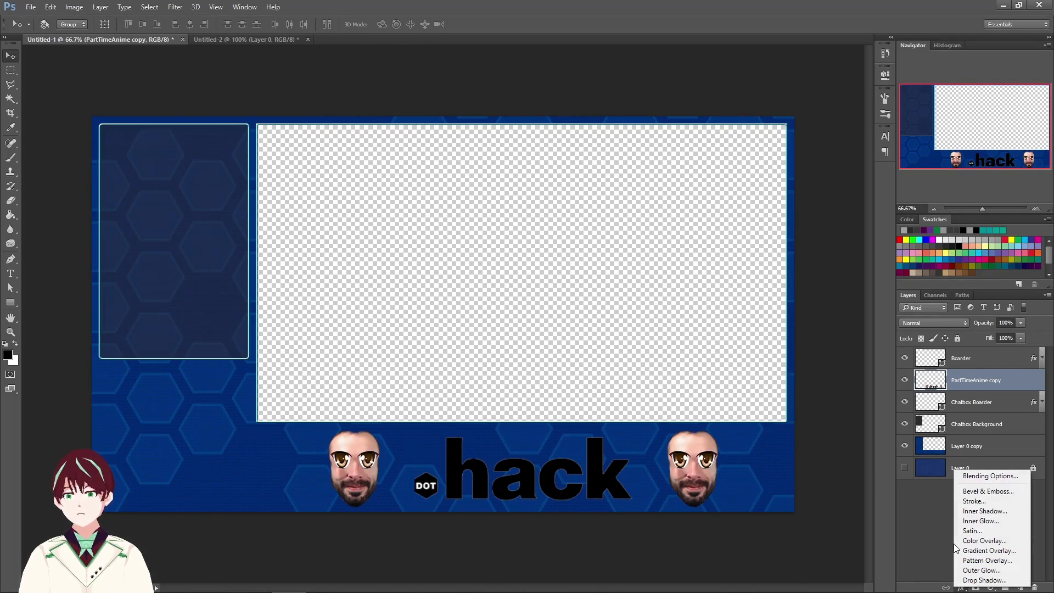
left_click(982, 573)
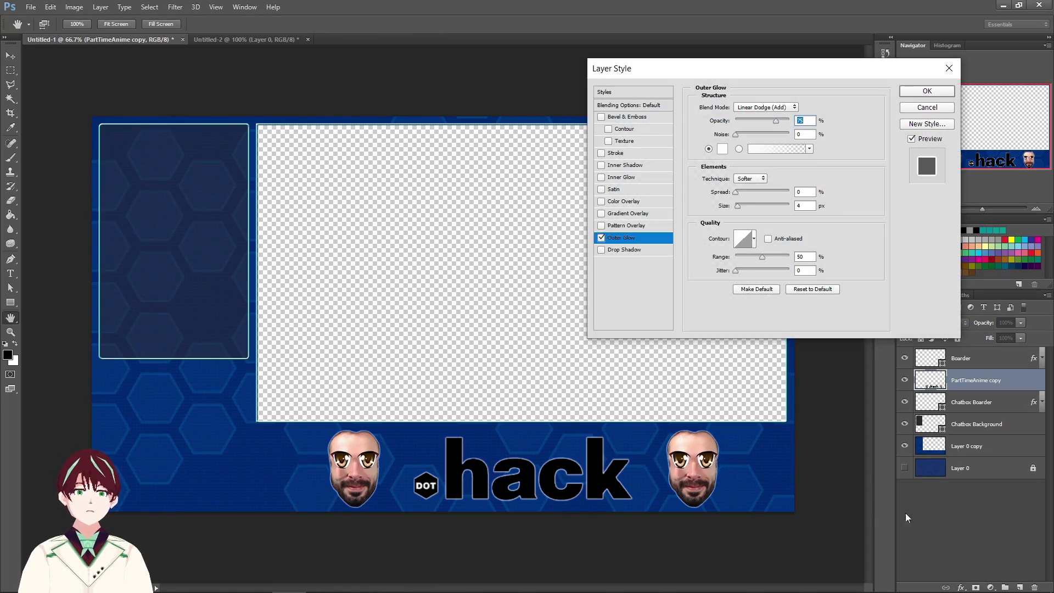
left_click(724, 150)
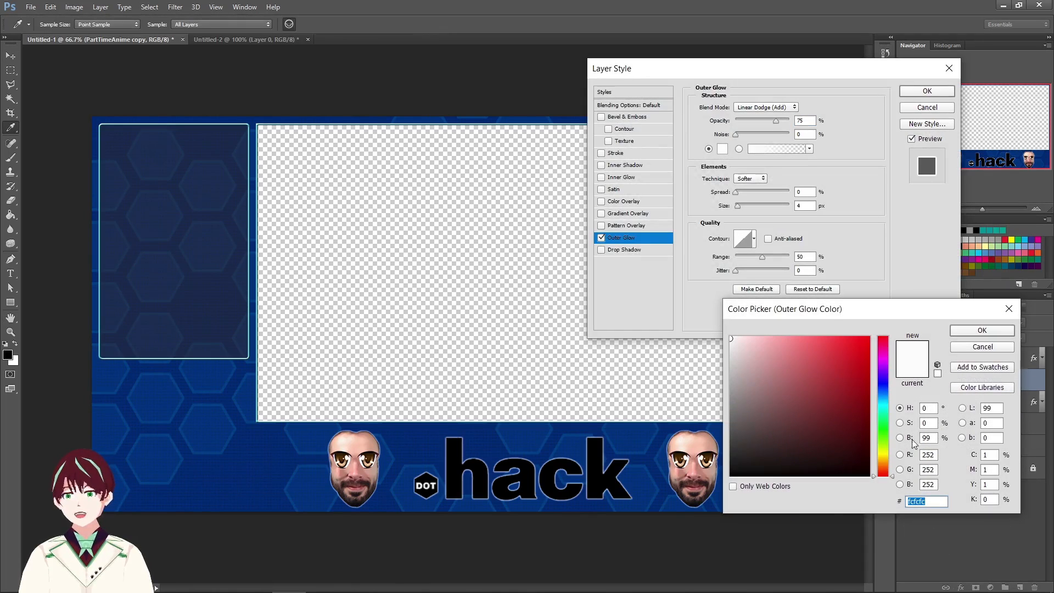
left_click(886, 405)
left_click_drag(886, 403, 888, 400)
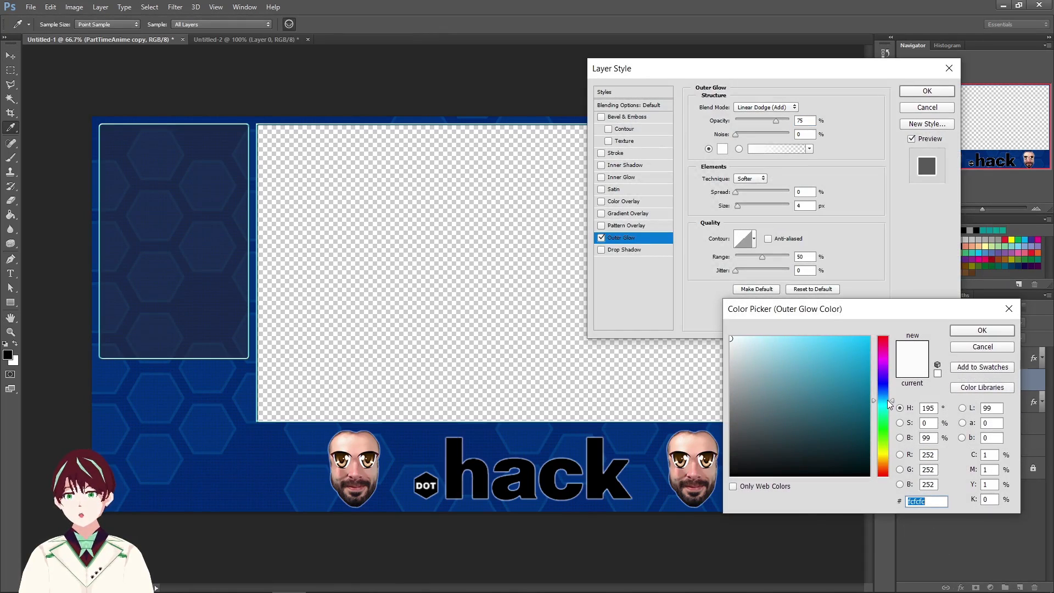
mouse_move(809, 351)
left_mouse_down()
mouse_move(828, 344)
mouse_move(789, 336)
mouse_move(798, 337)
left_mouse_up()
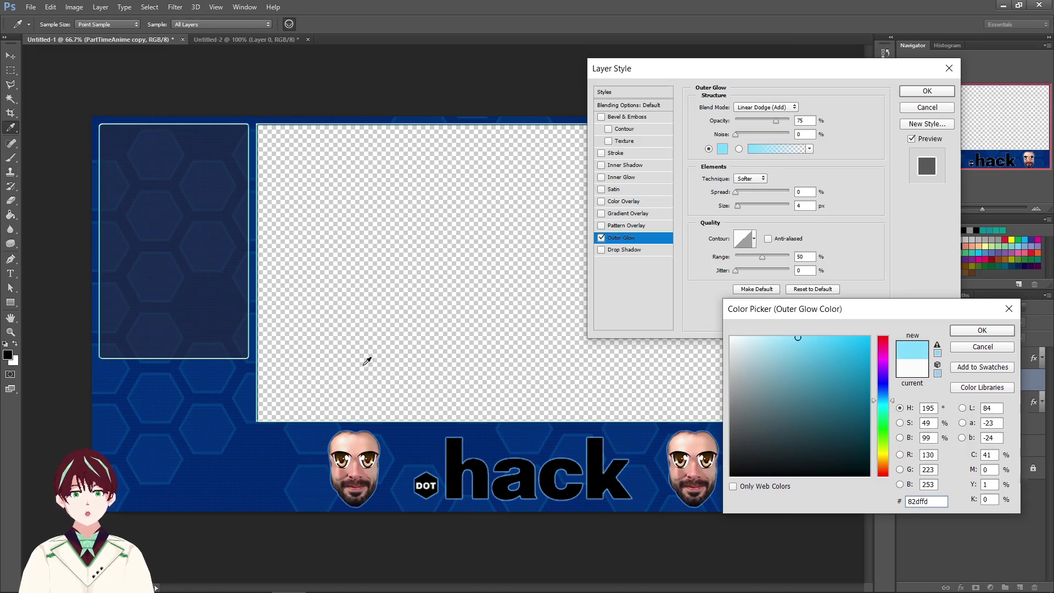
left_click(984, 331)
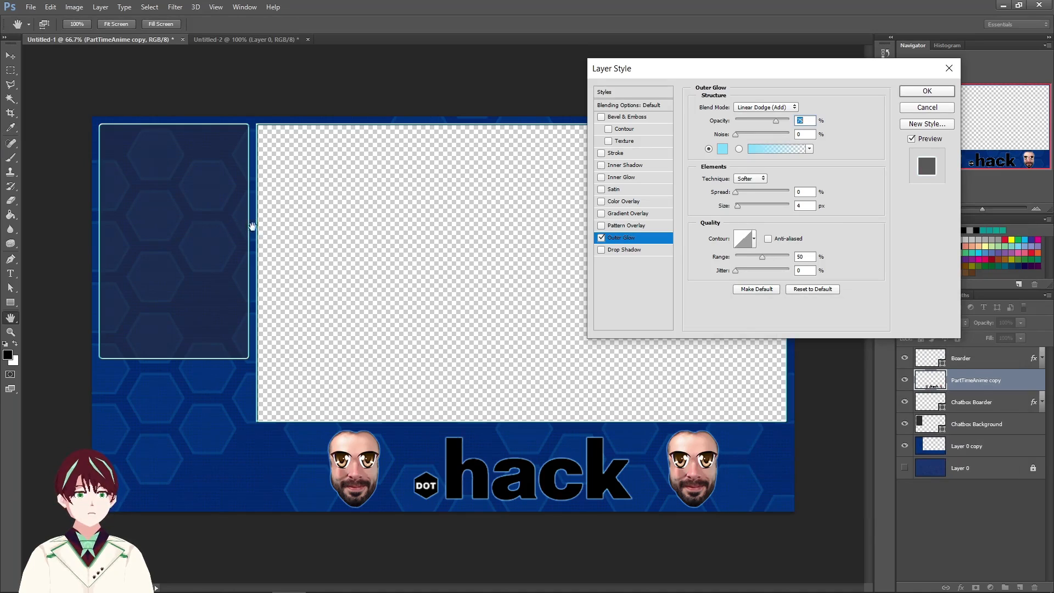
Switch the outer glow to its gradient fill and set its size to 35 px and opacity to 35%
left_click(738, 148)
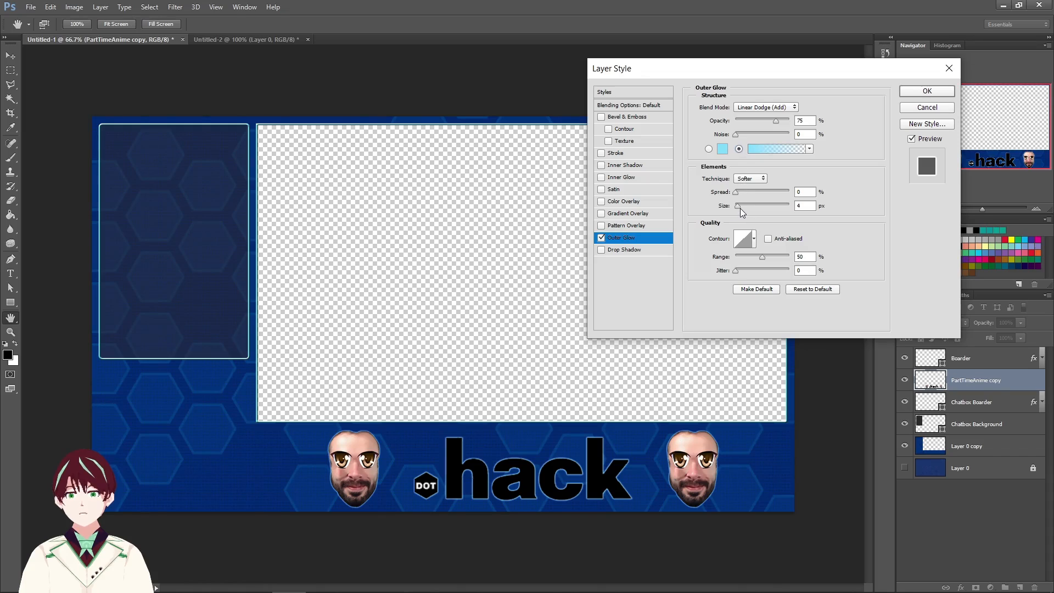
left_click_drag(739, 209, 745, 209)
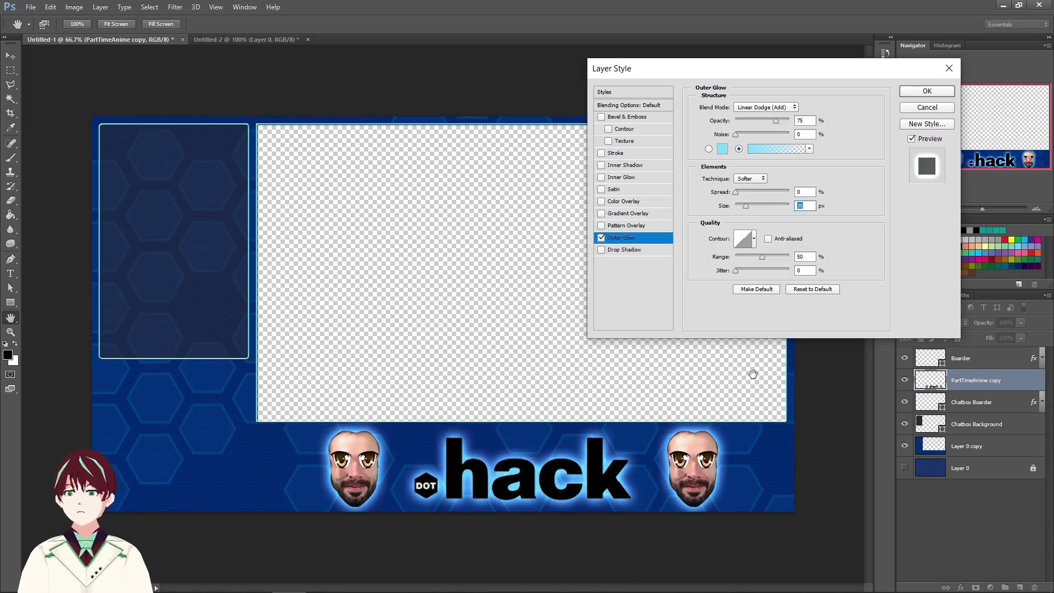
left_click(773, 121)
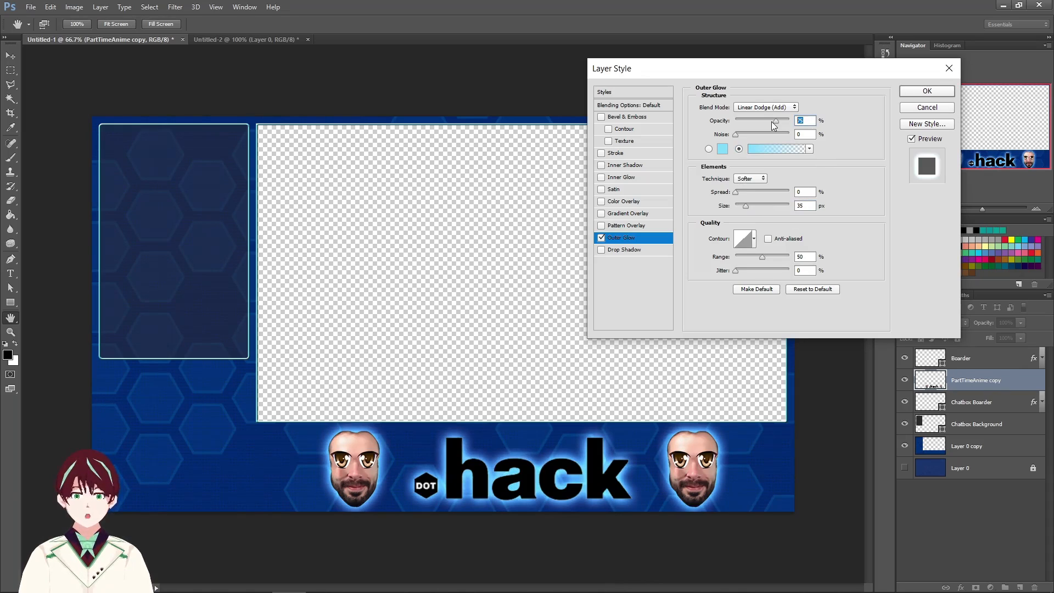
type("25")
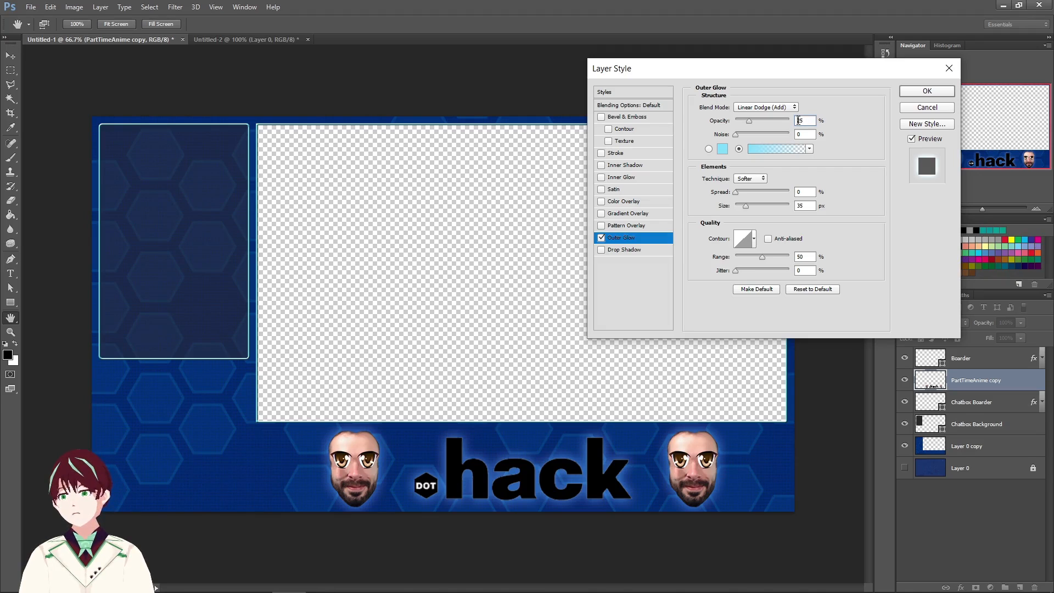
type("5")
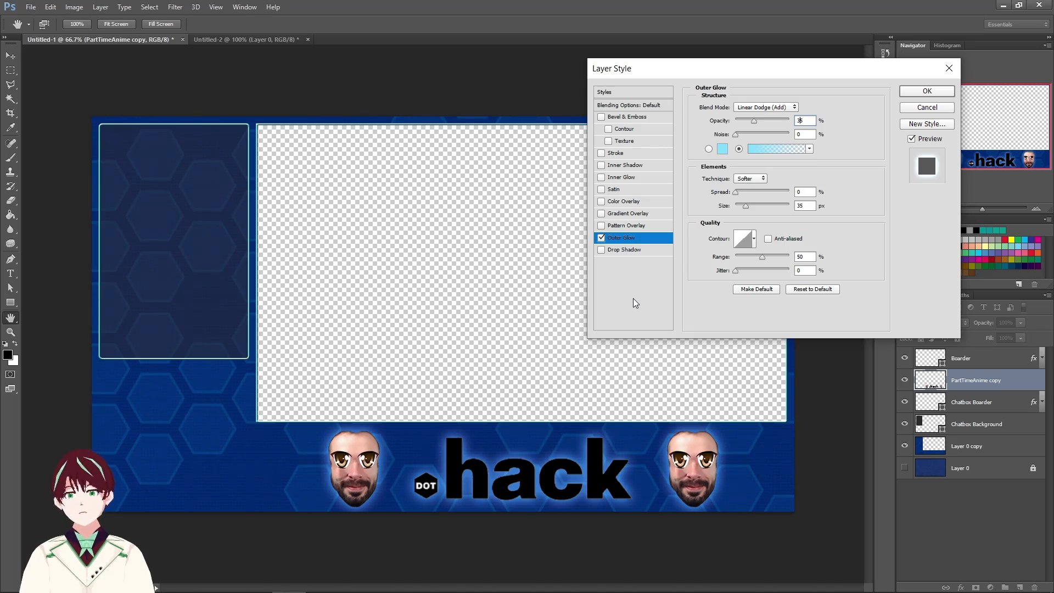
Enable a Drop Shadow with Normal blend mode, 100% opacity, 0 px size and 5 px distance
left_click(621, 249)
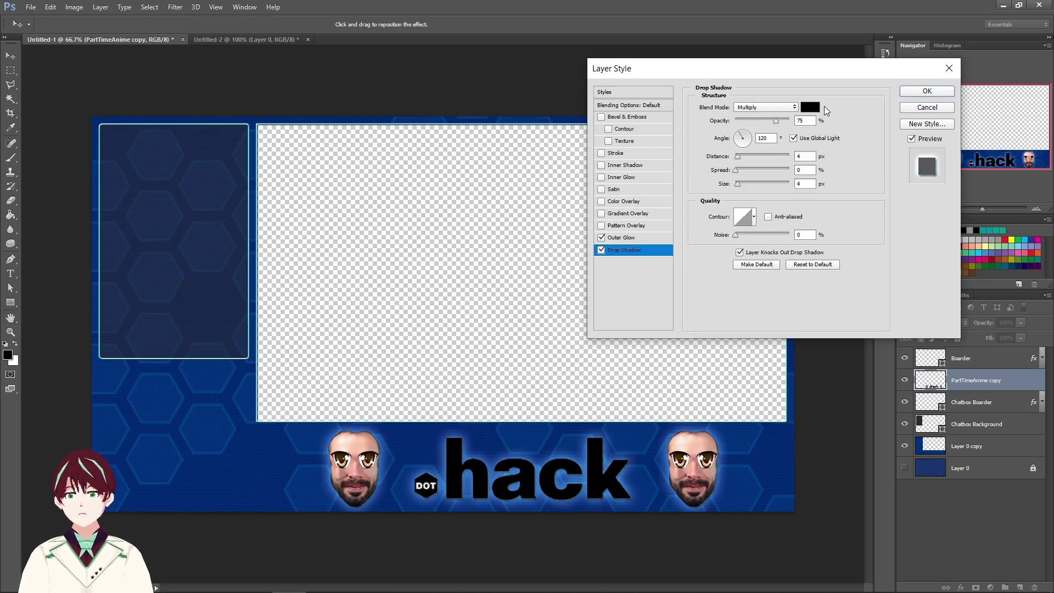
left_click(770, 106)
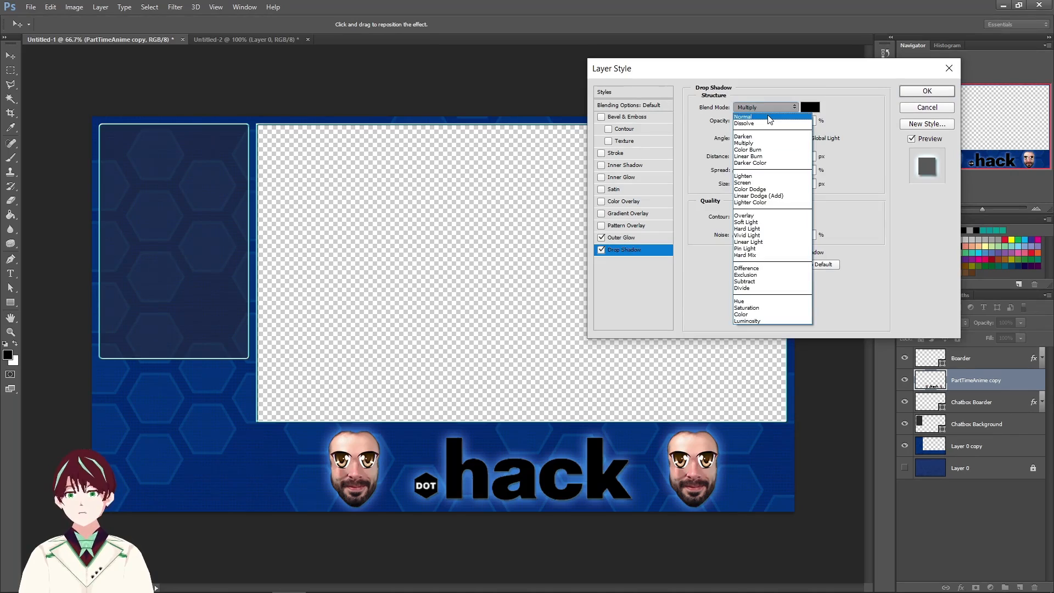
left_click(770, 117)
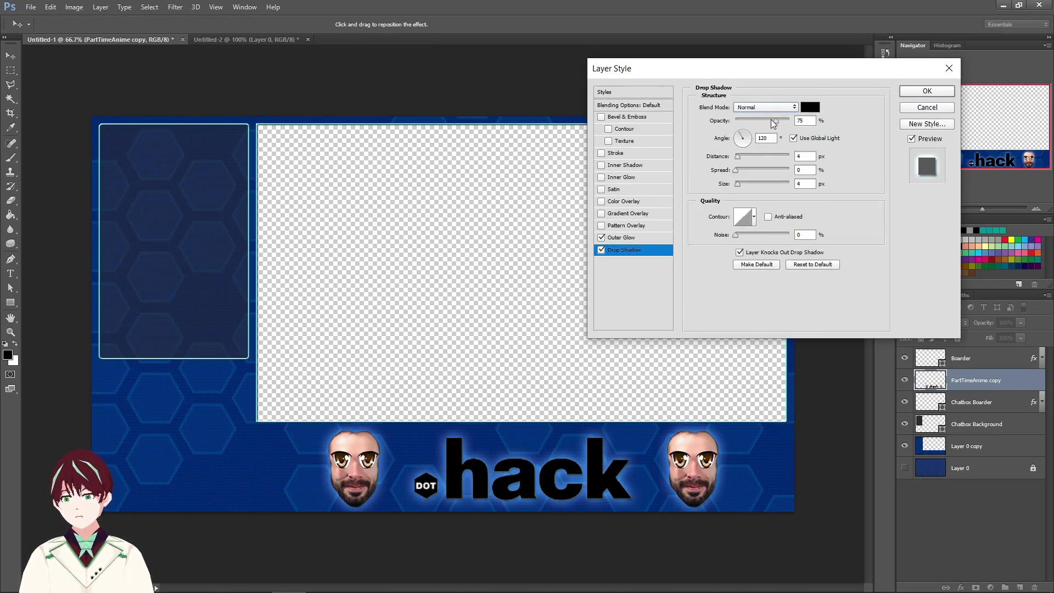
left_click_drag(777, 122, 811, 122)
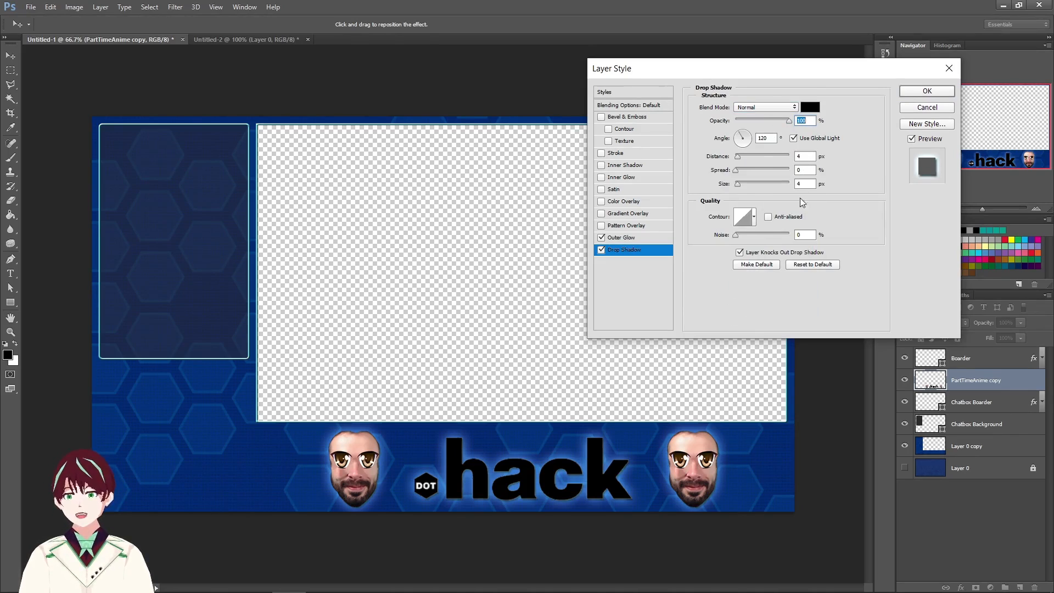
left_click_drag(737, 184, 735, 183)
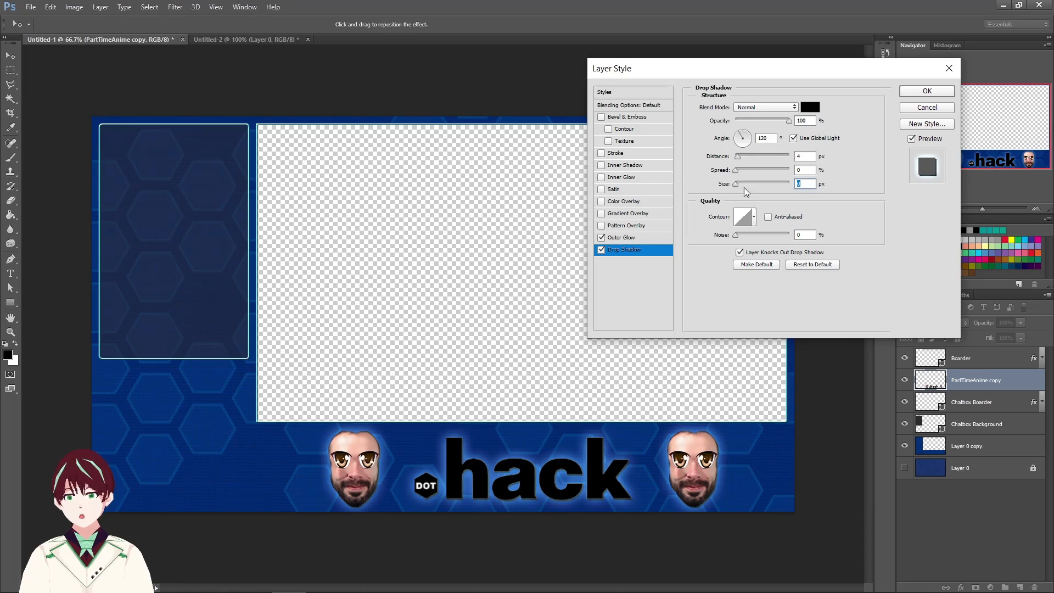
left_click(810, 157)
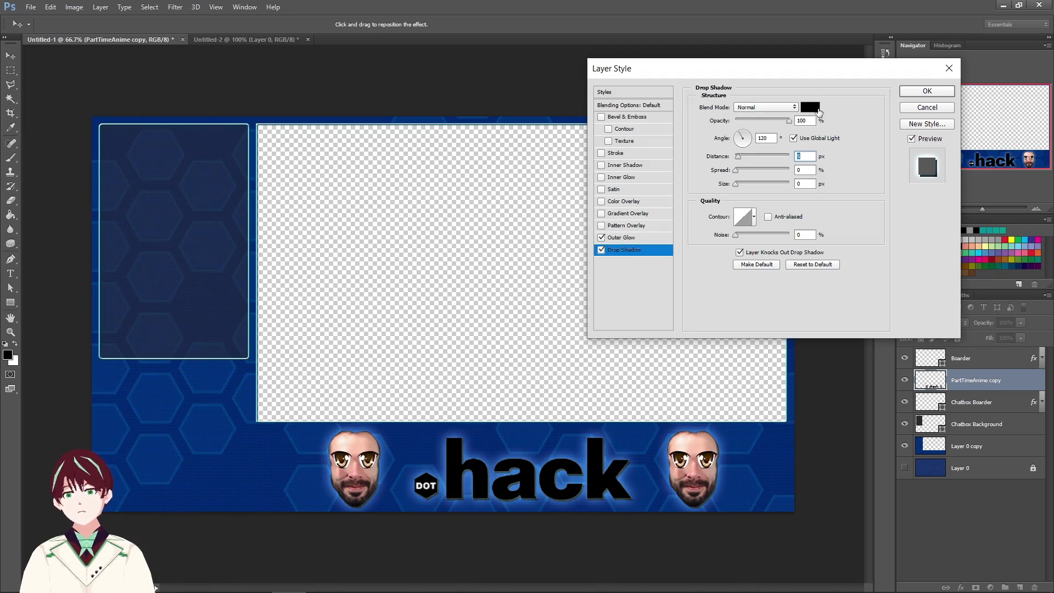
Change the drop shadow's colour from black to a deep saturated purple and apply the layer style
left_click(817, 111)
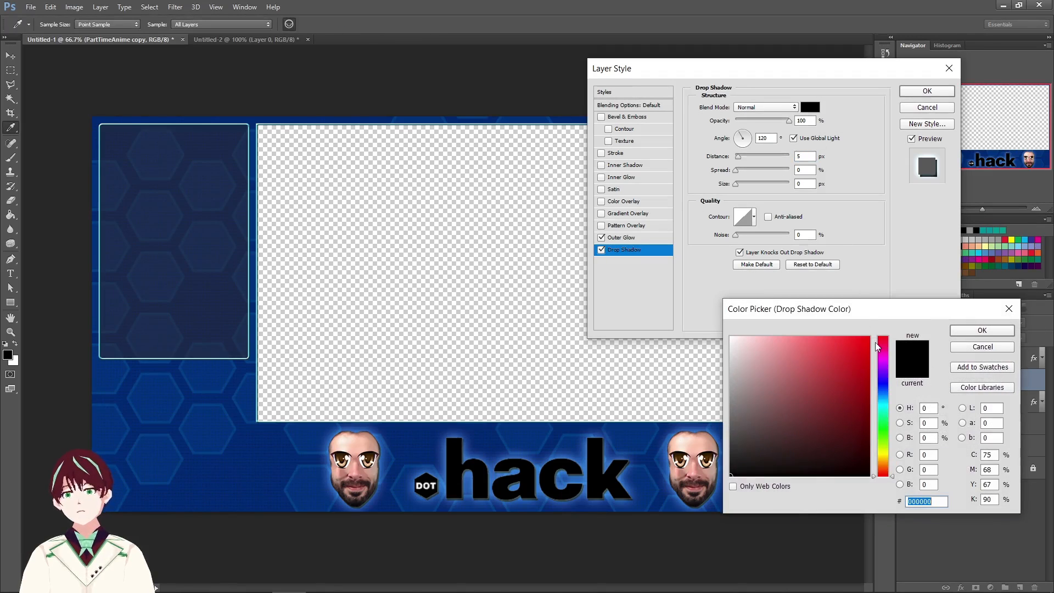
left_click(885, 367)
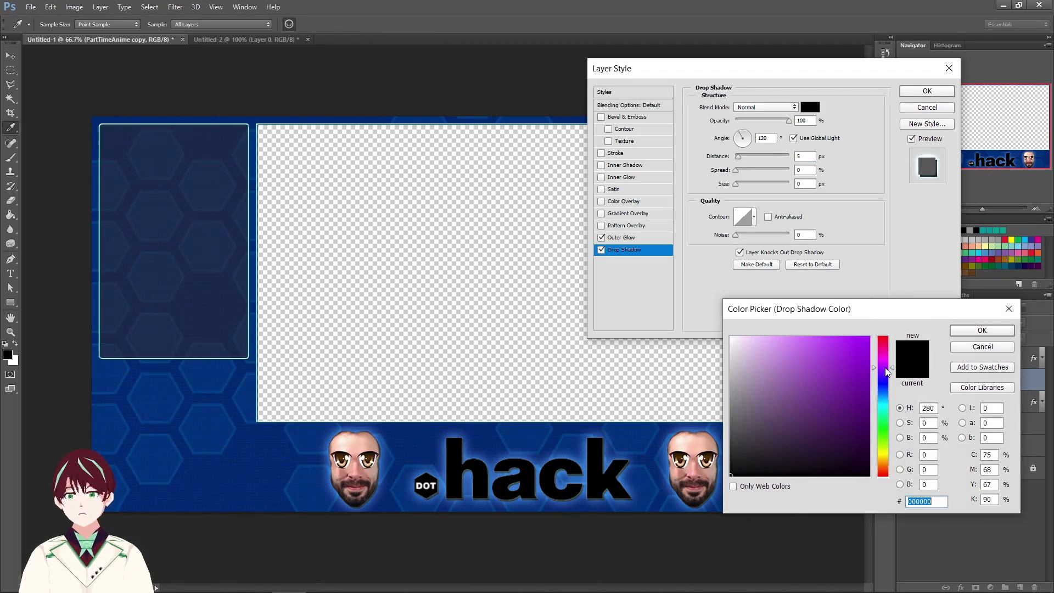
mouse_move(848, 369)
left_mouse_down()
mouse_move(865, 384)
mouse_move(863, 402)
left_mouse_up()
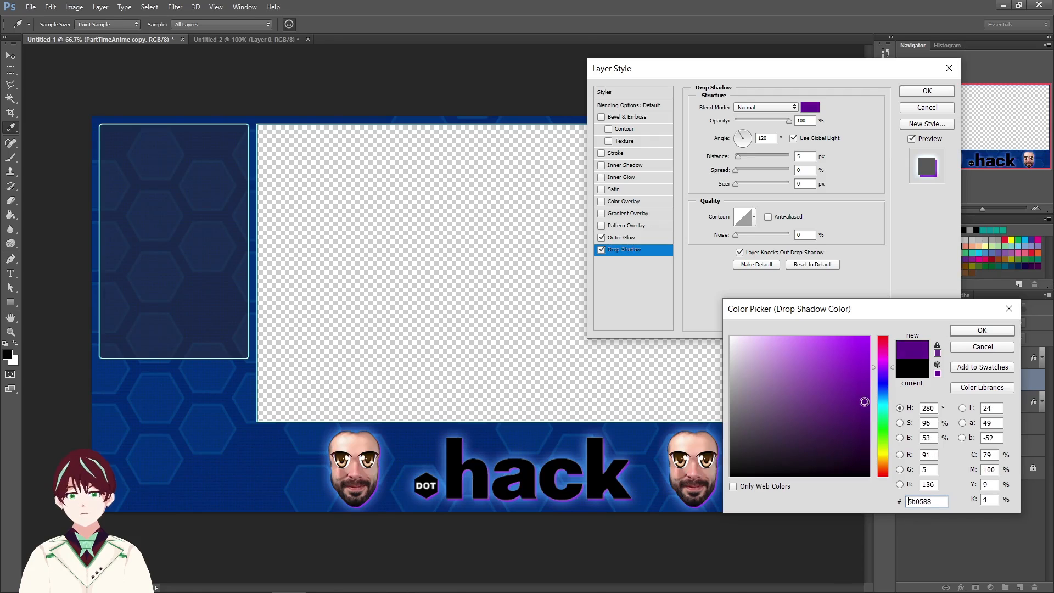
left_click(889, 373)
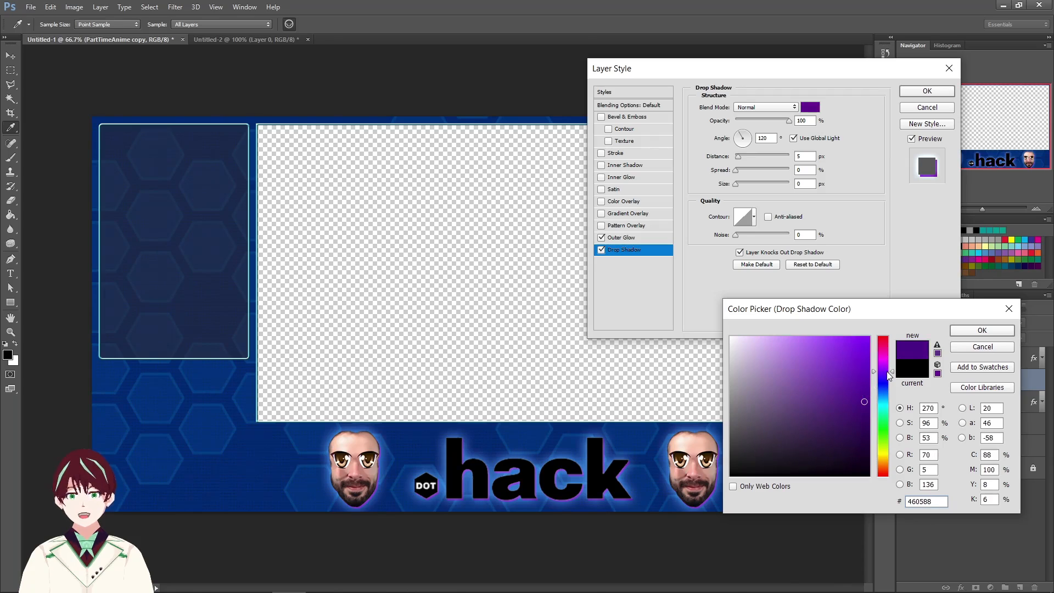
left_click_drag(889, 372, 888, 370)
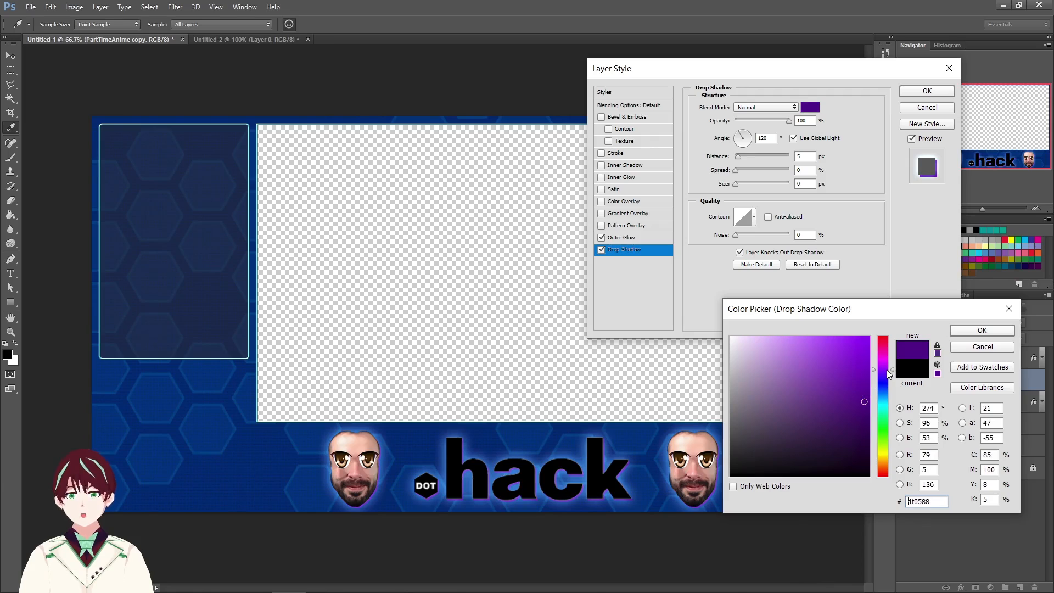
mouse_move(888, 375)
left_mouse_down()
mouse_move(864, 410)
mouse_move(869, 374)
mouse_move(868, 383)
left_mouse_up()
left_click(981, 329)
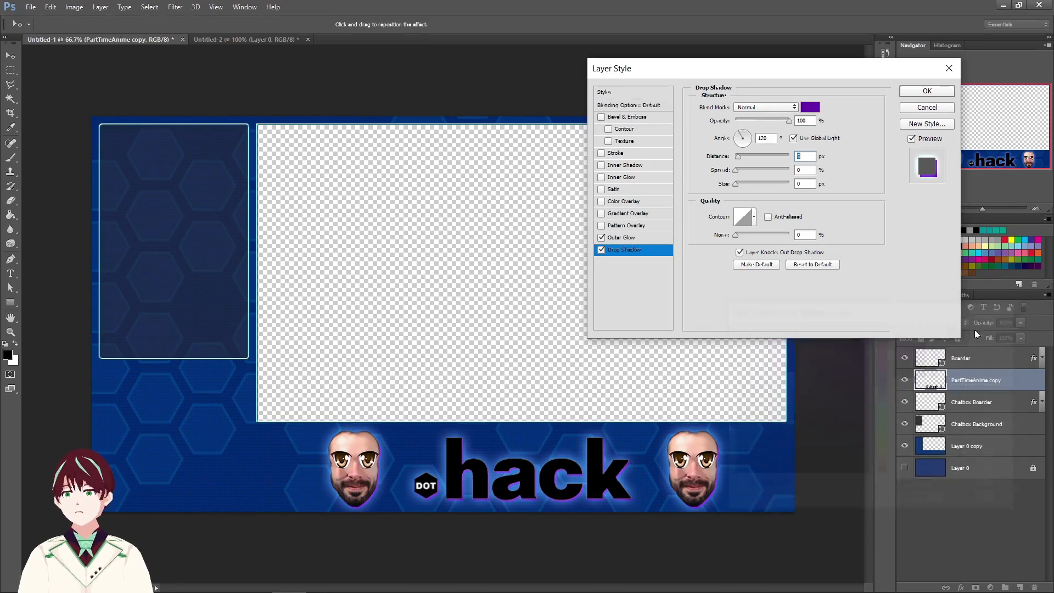
left_click(926, 92)
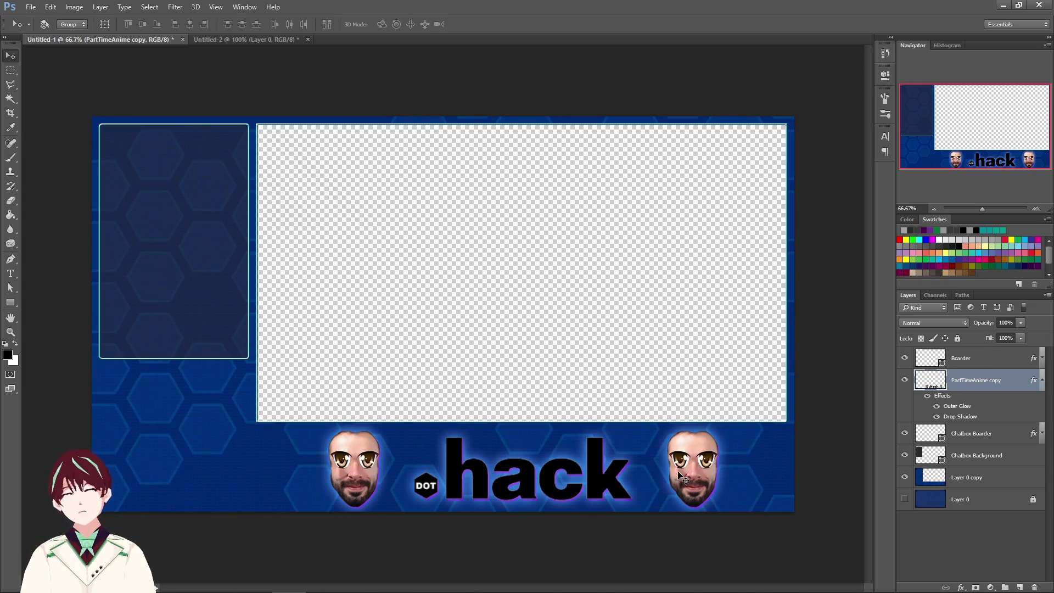
mouse_move(296, 591)
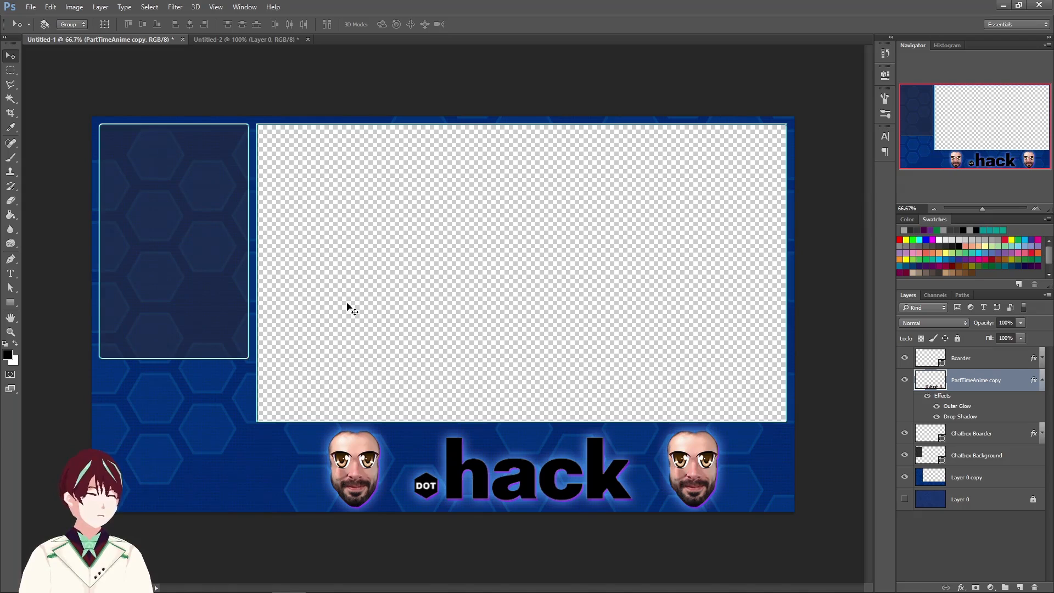
left_click(31, 6)
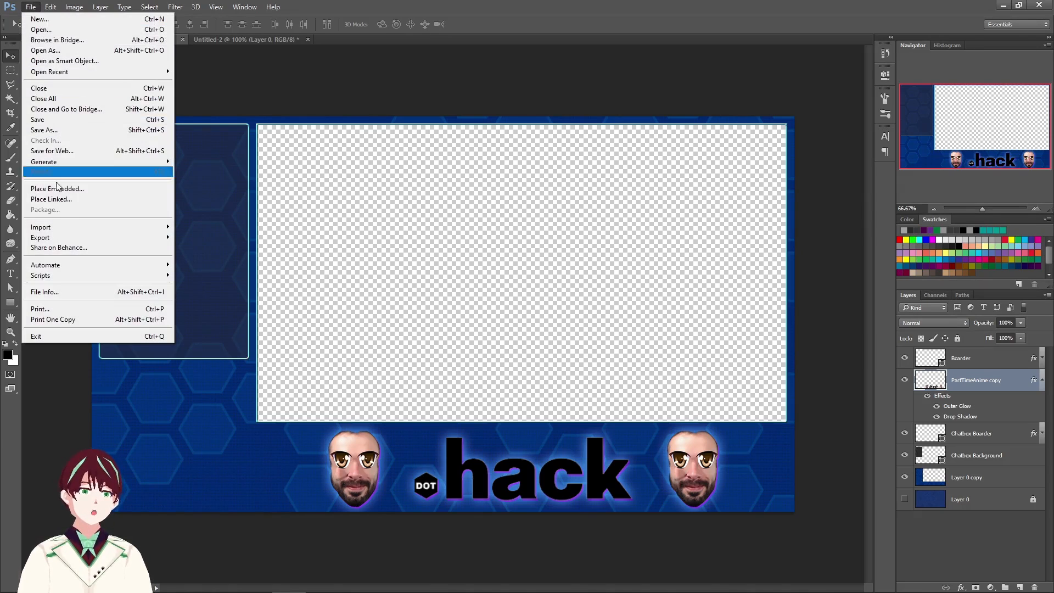
left_click(65, 130)
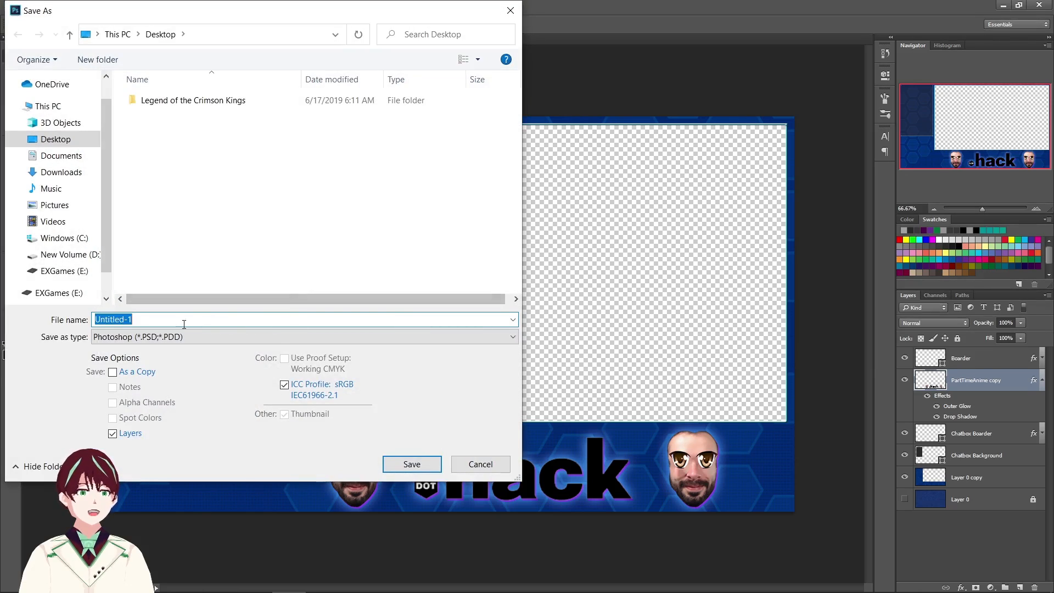
left_click(268, 337)
left_click(162, 537)
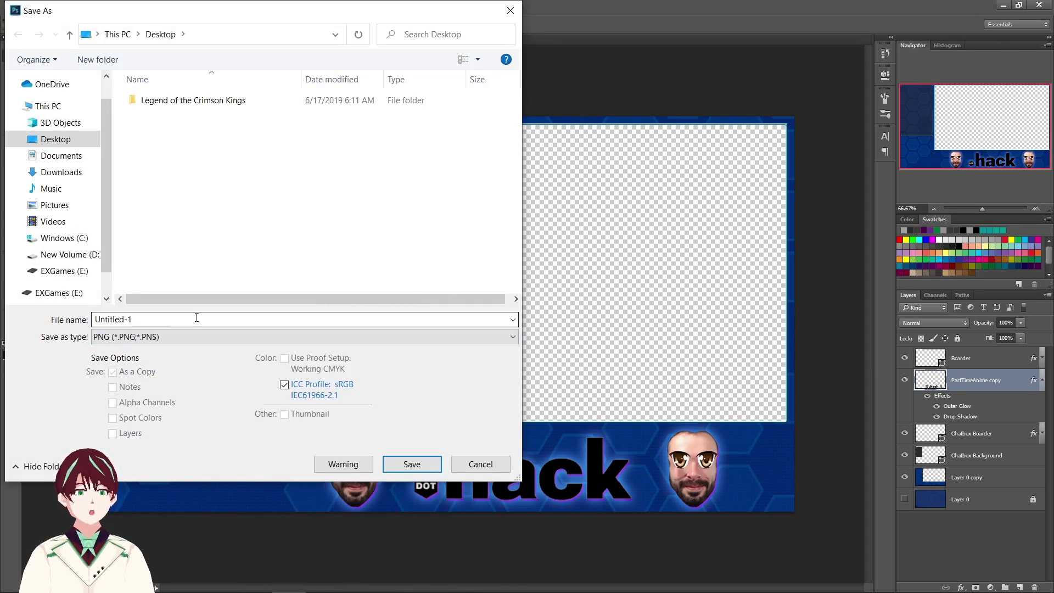
left_click(451, 337)
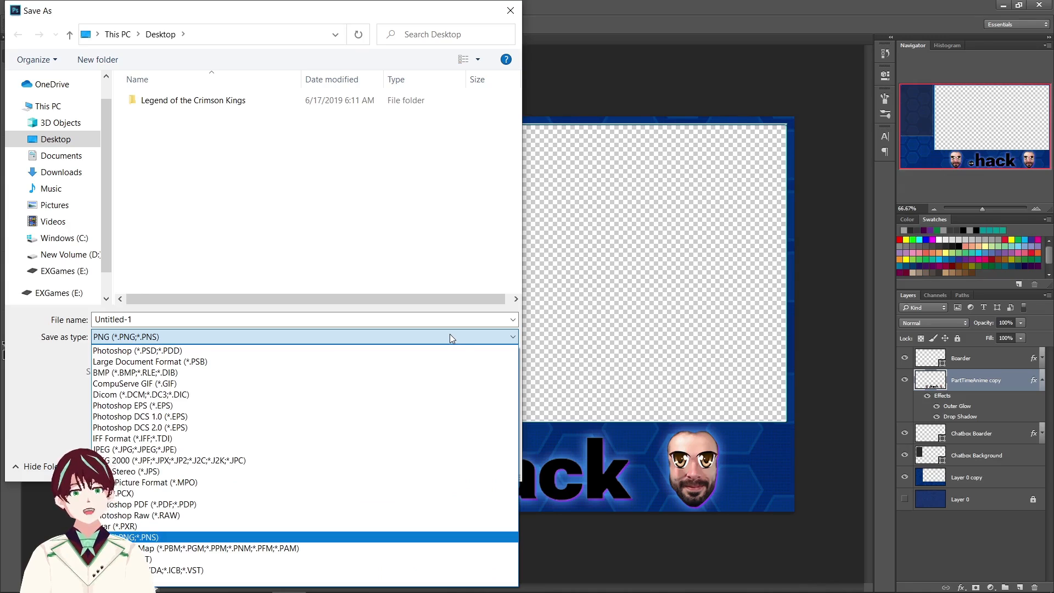
left_click(449, 334)
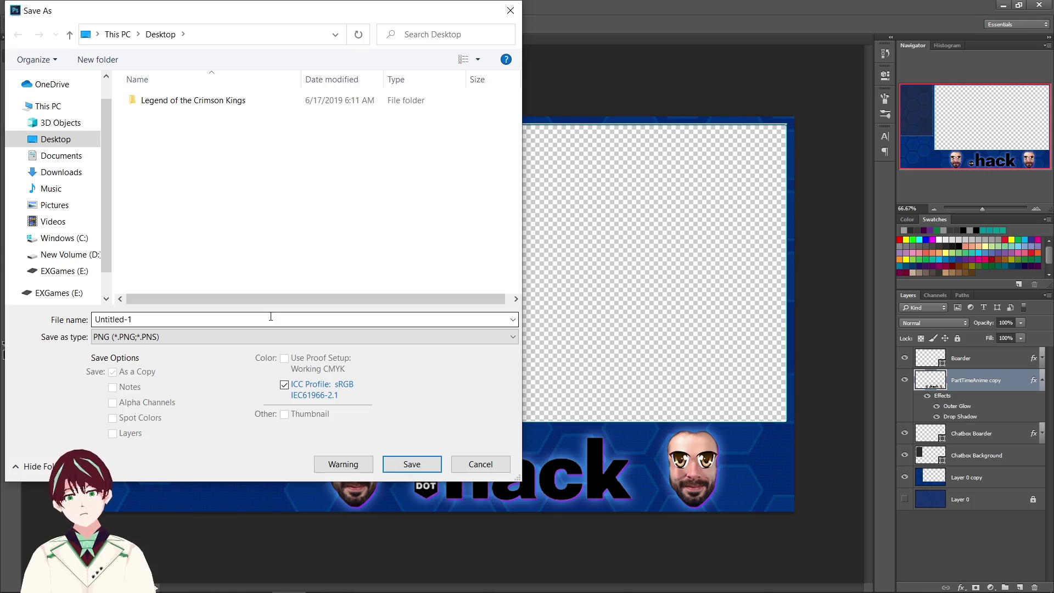
left_click(228, 337)
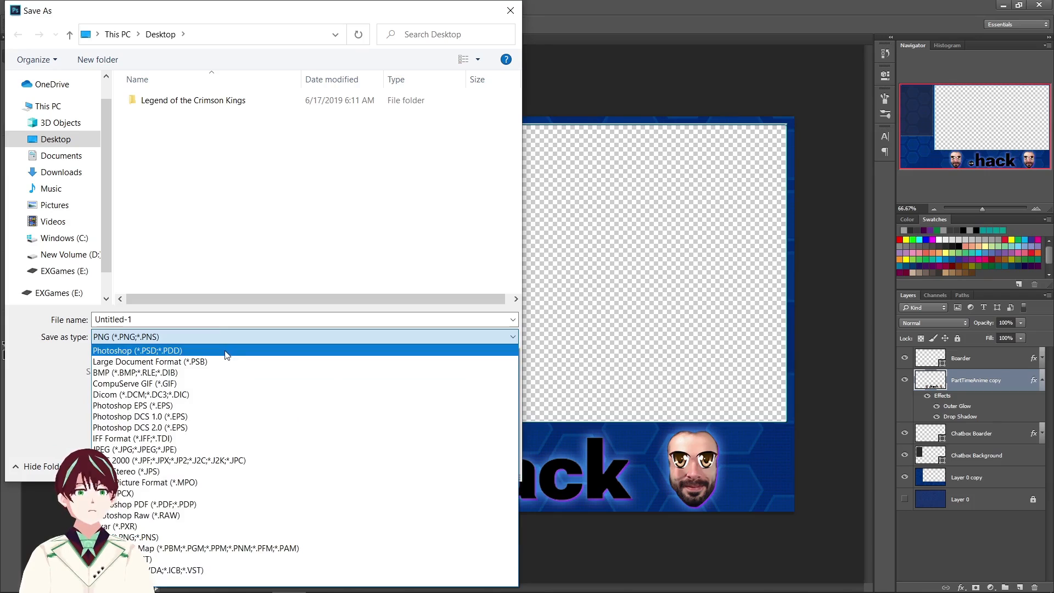
left_click(227, 352)
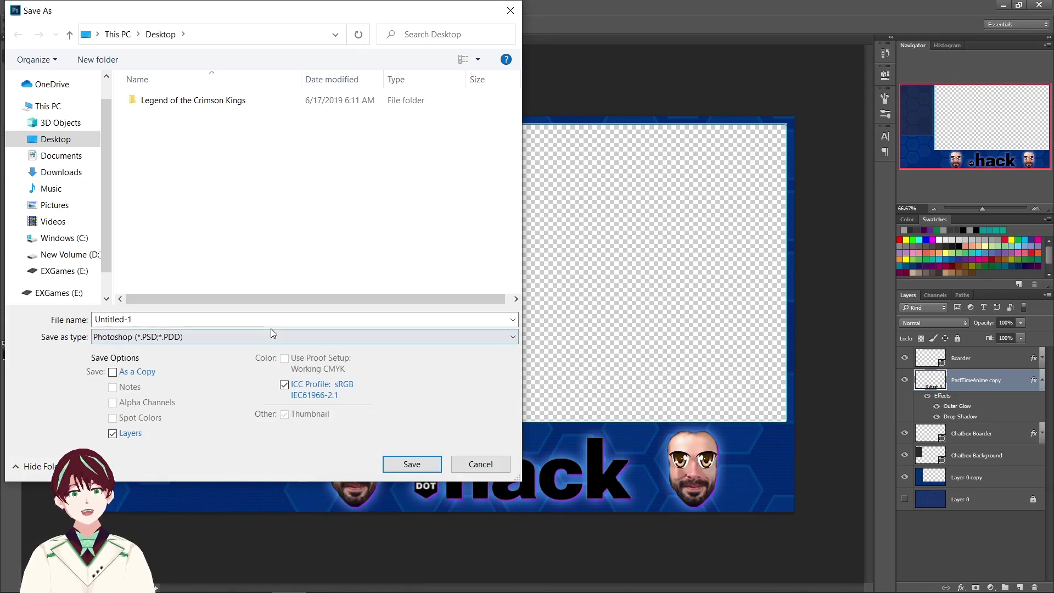
left_click(250, 318)
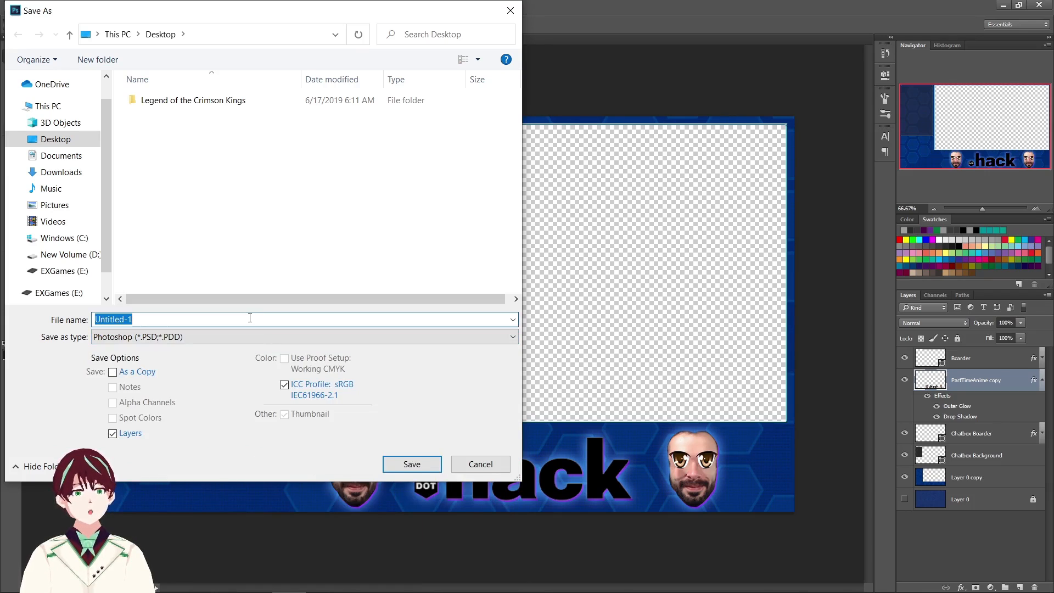
type("Ba")
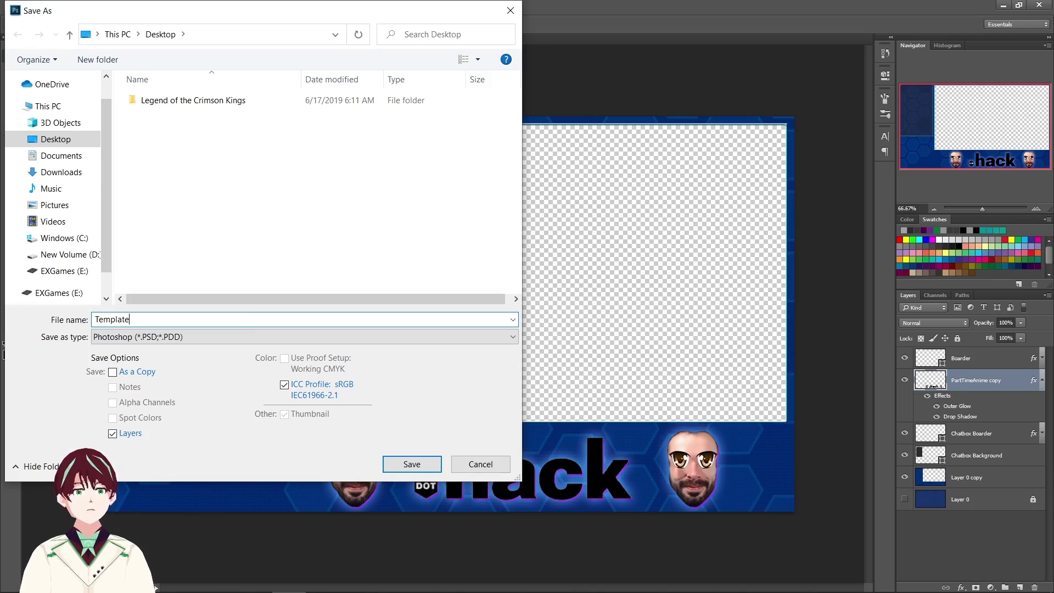
left_click(480, 463)
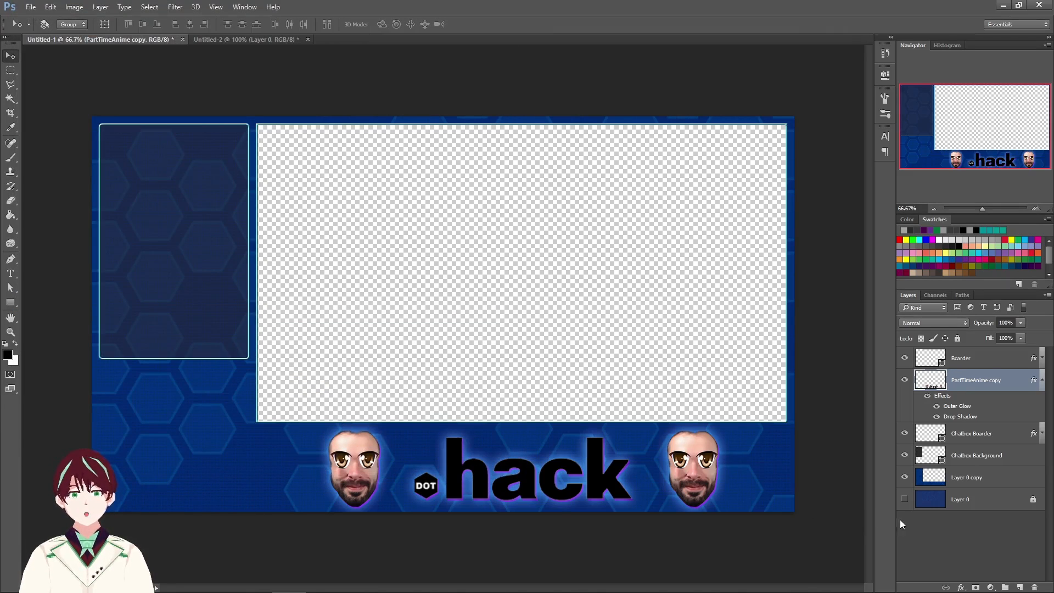
Place the old_paper_stock_02 image directly above Layer 0 copy, rotated -90° and scaled to 190.11% so it covers the canvas
left_click(985, 480)
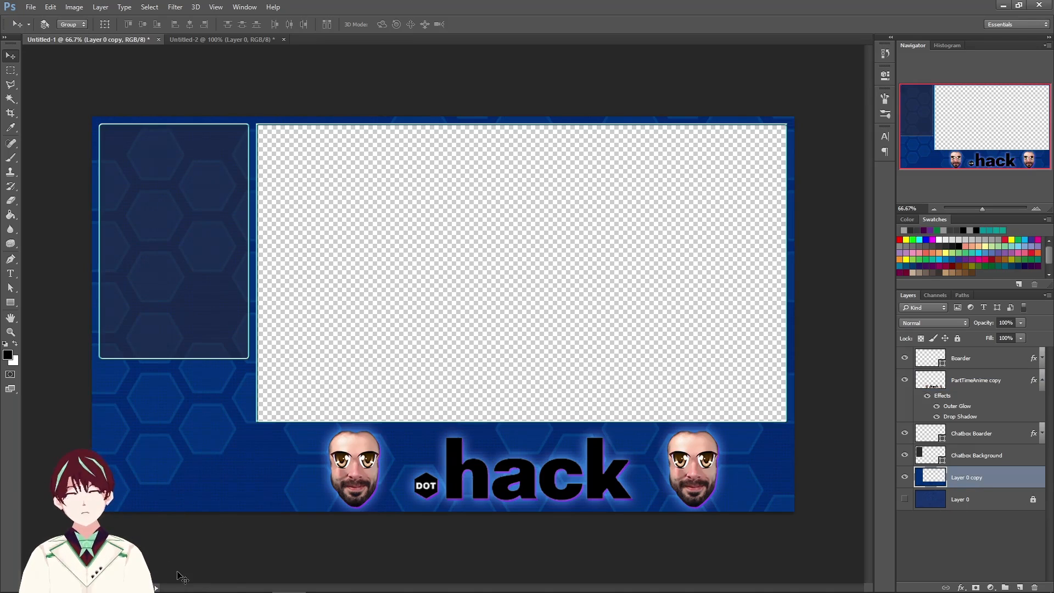
mouse_move(164, 591)
left_click(119, 579)
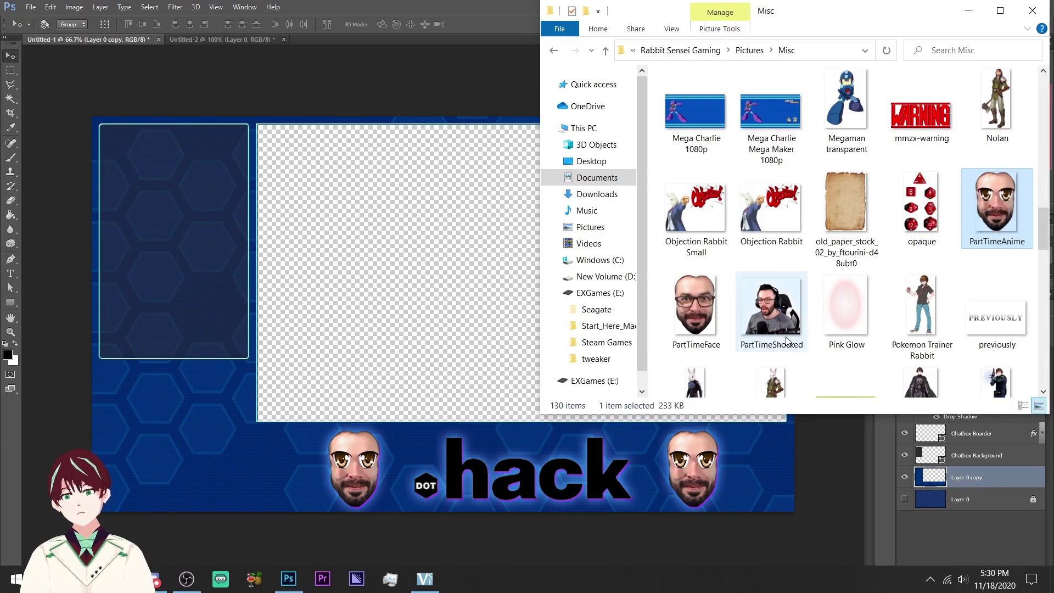
left_click_drag(846, 211, 414, 303)
left_click_drag(296, 106, 169, 481)
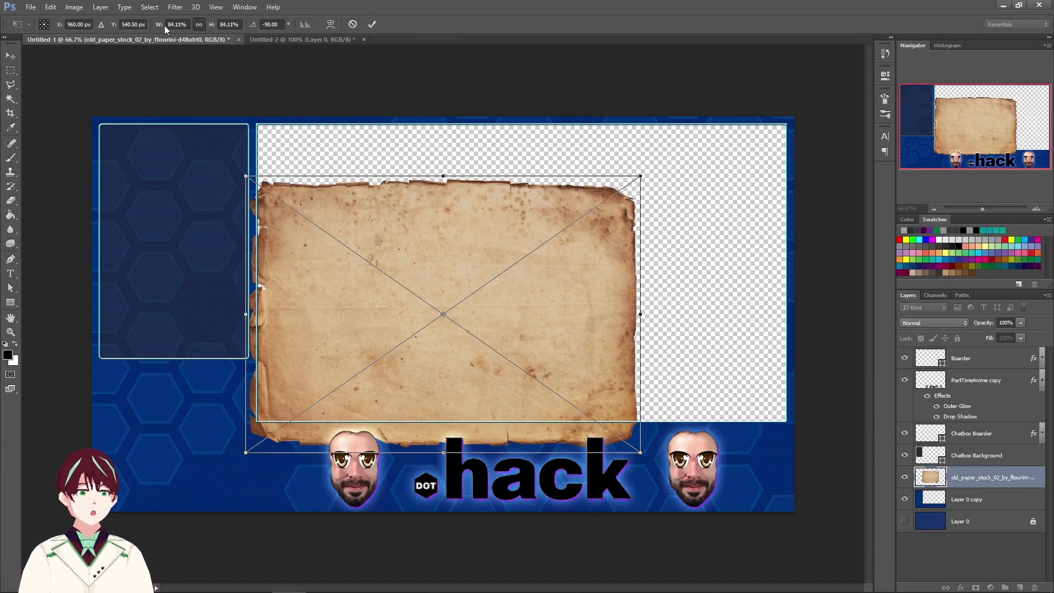
left_click_drag(157, 26, 214, 32)
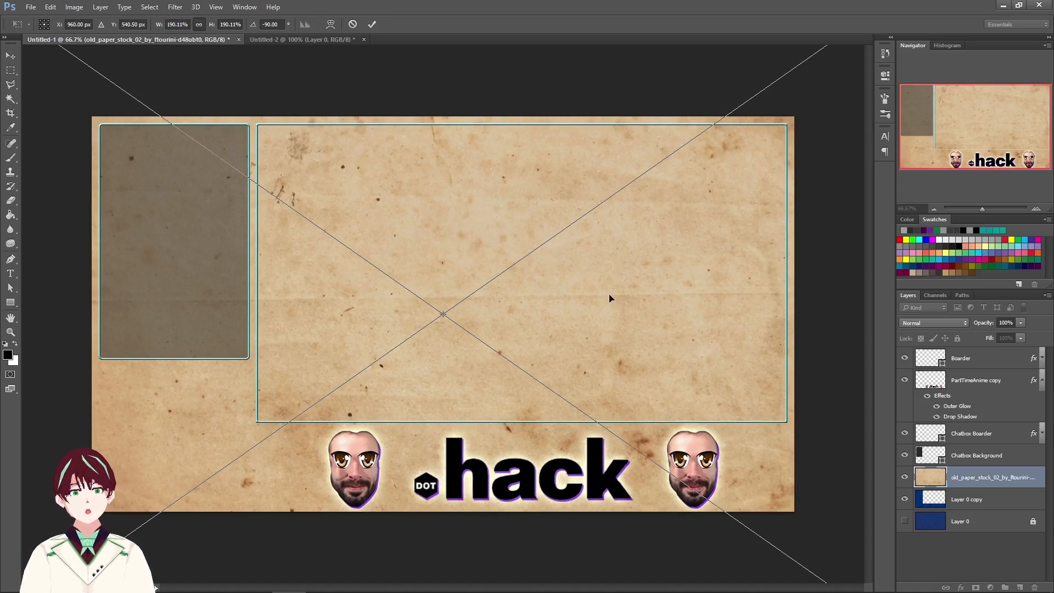
key("Return")
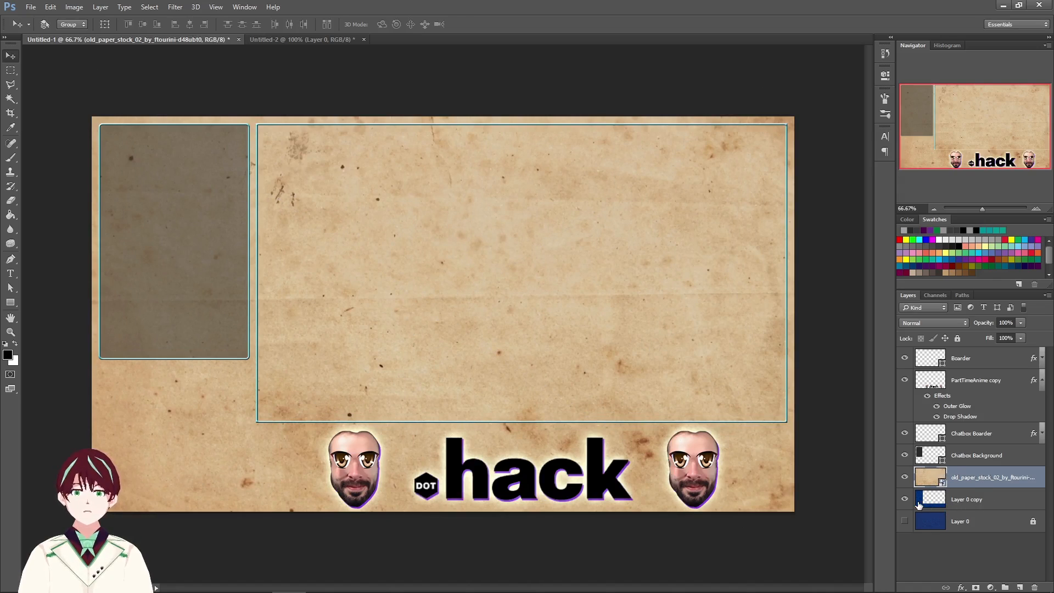
Rasterize the old paper layer and replace it with a new-layer copy limited to the outline of Layer 0 copy
left_click(926, 503, "ctrl")
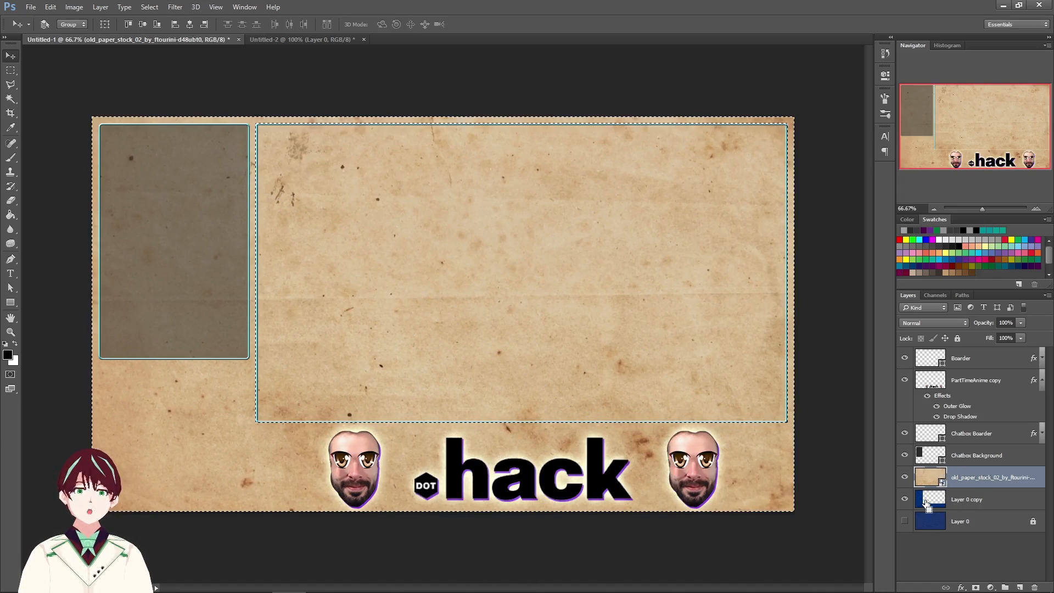
right_click(976, 480)
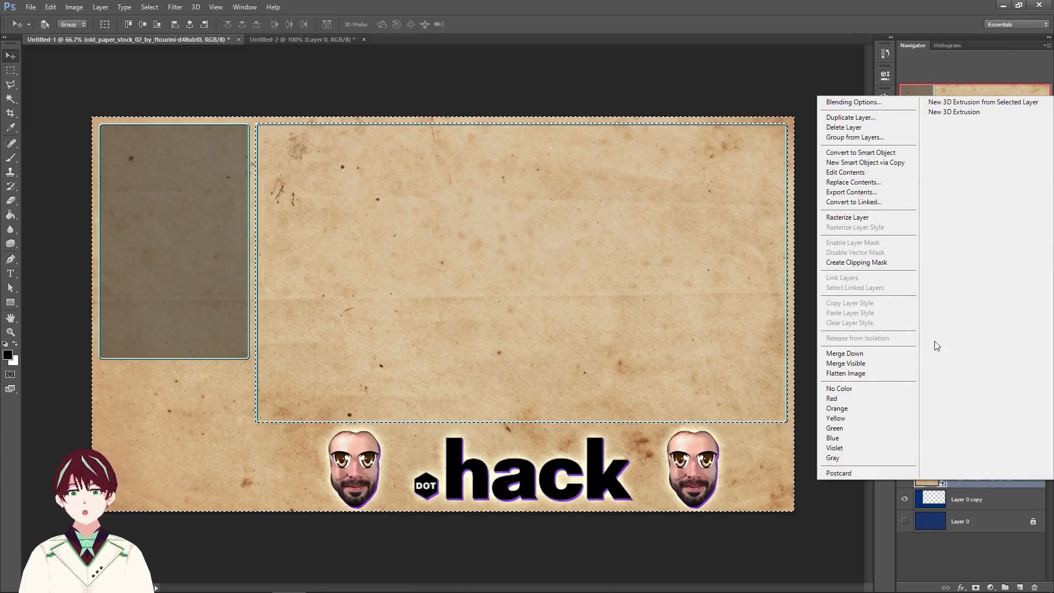
left_click(877, 219)
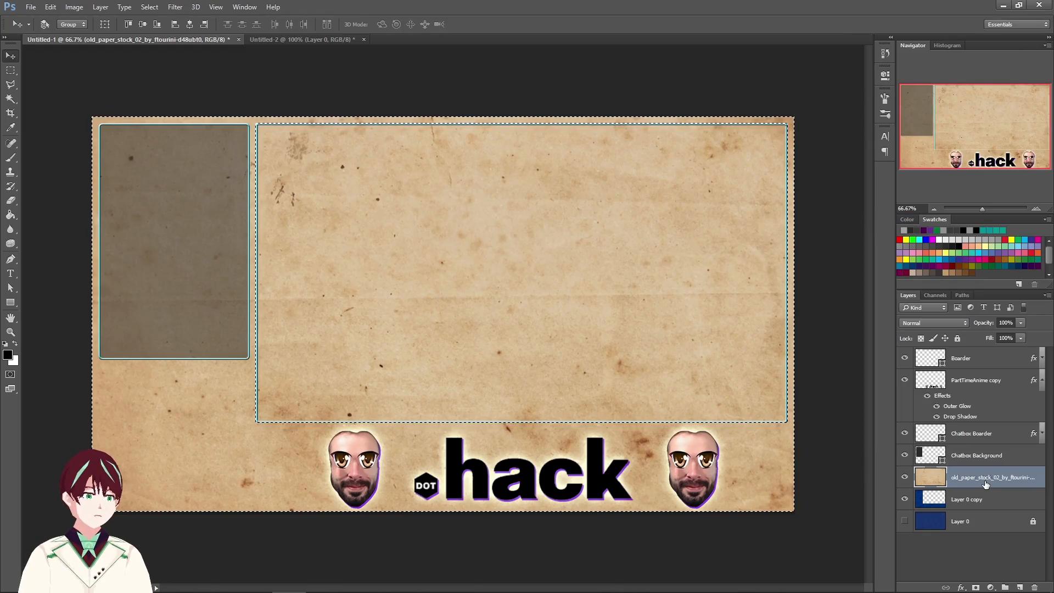
key("ctrl+j")
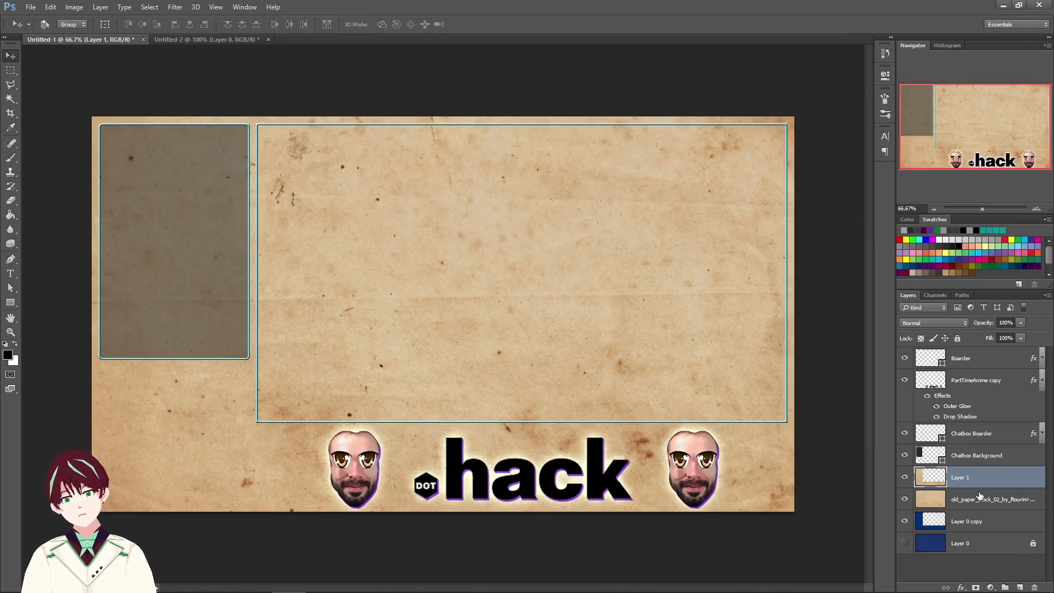
left_click(965, 501)
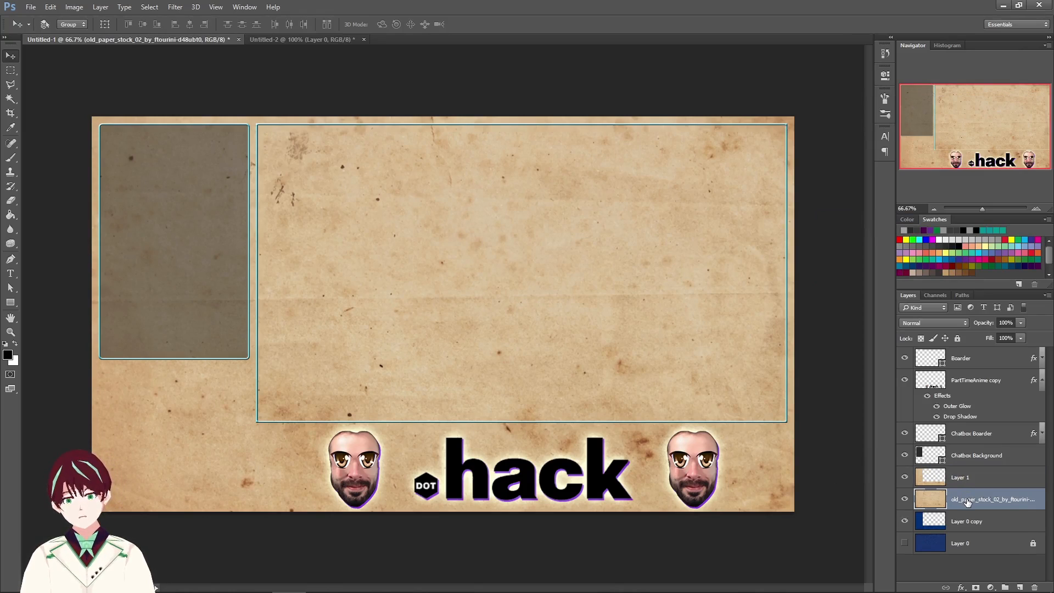
key("Delete")
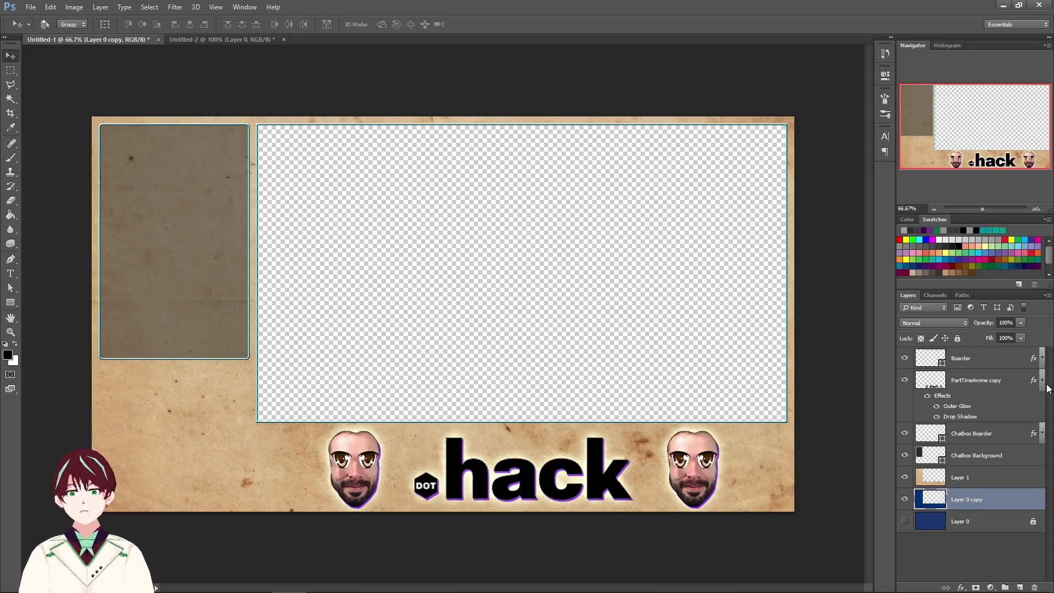
left_click(1041, 359)
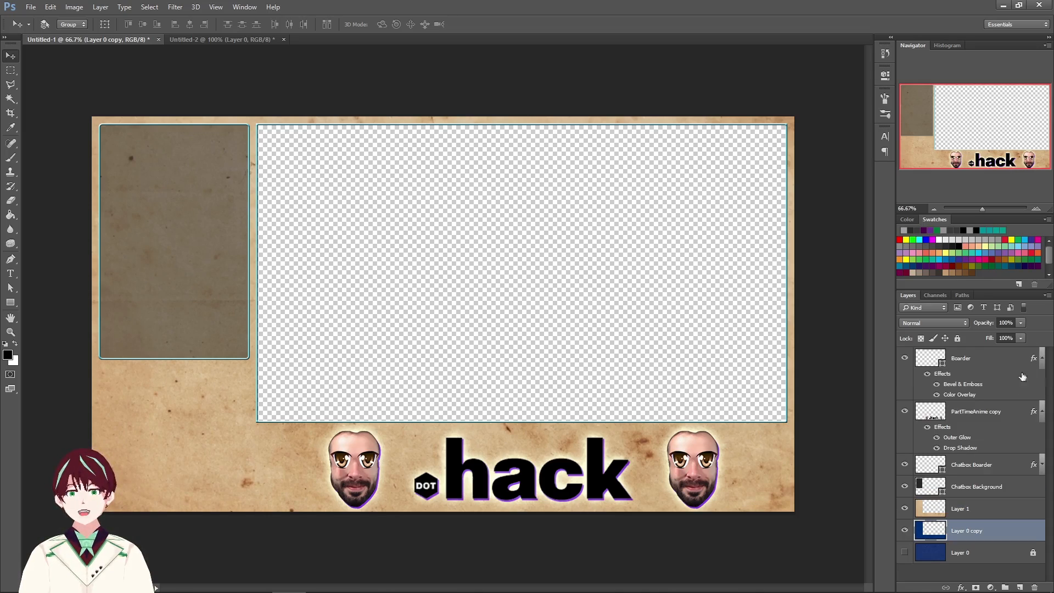
double_click(969, 399)
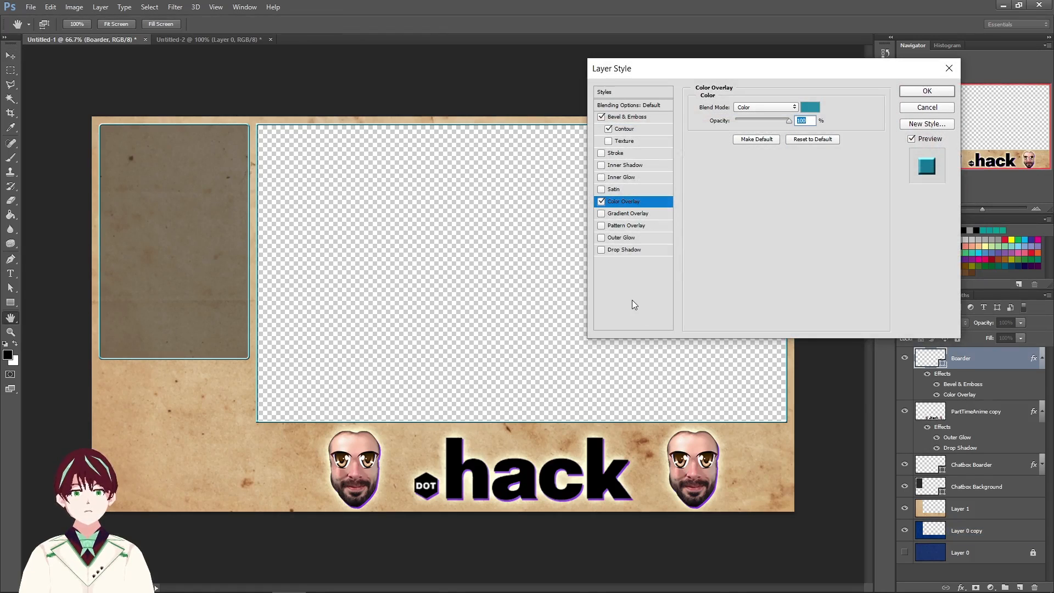
left_click(810, 107)
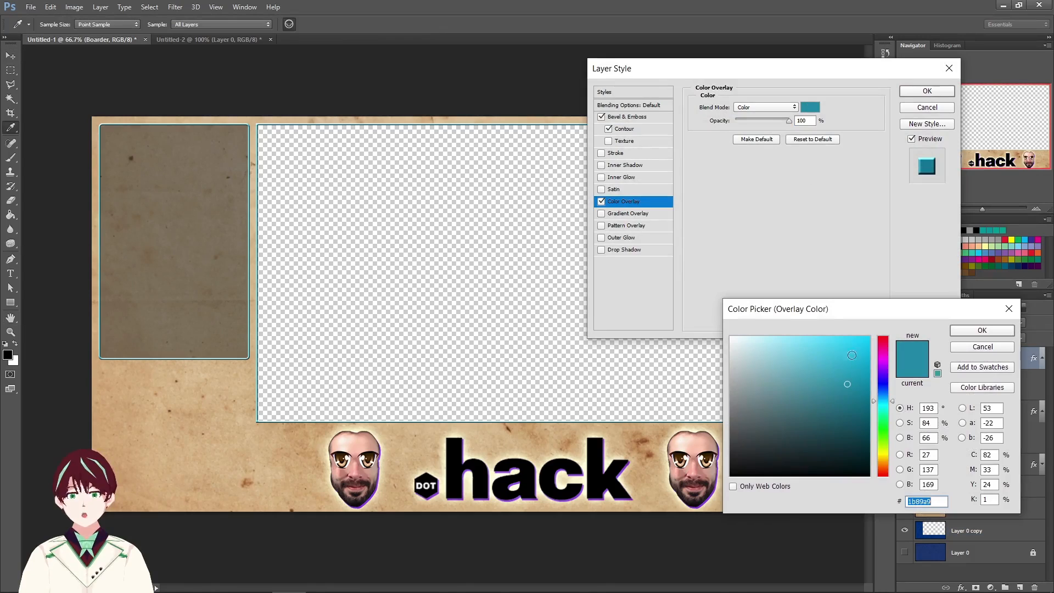
left_click(883, 457)
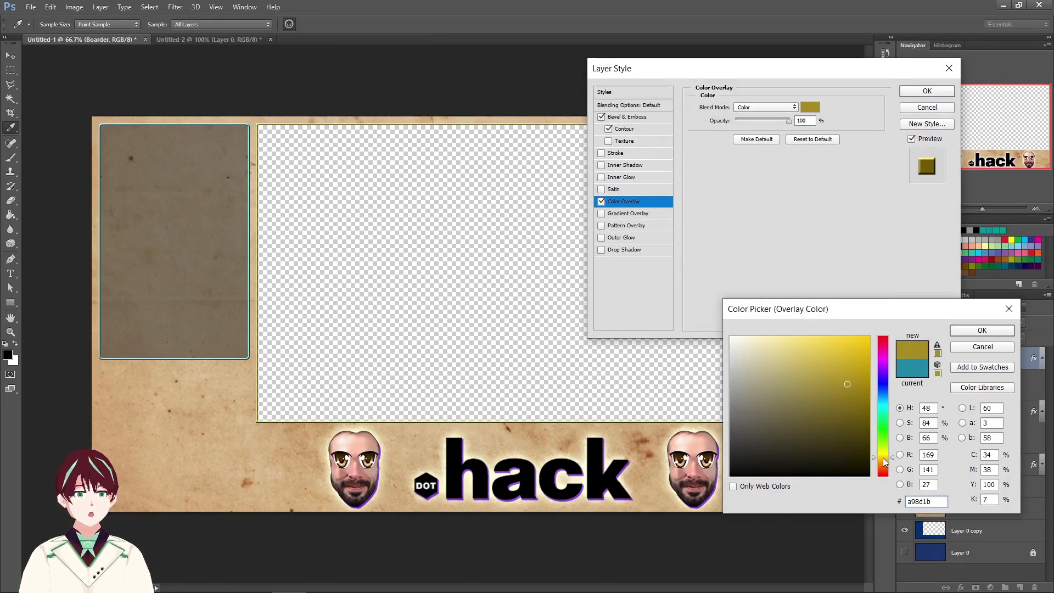
left_click(885, 476)
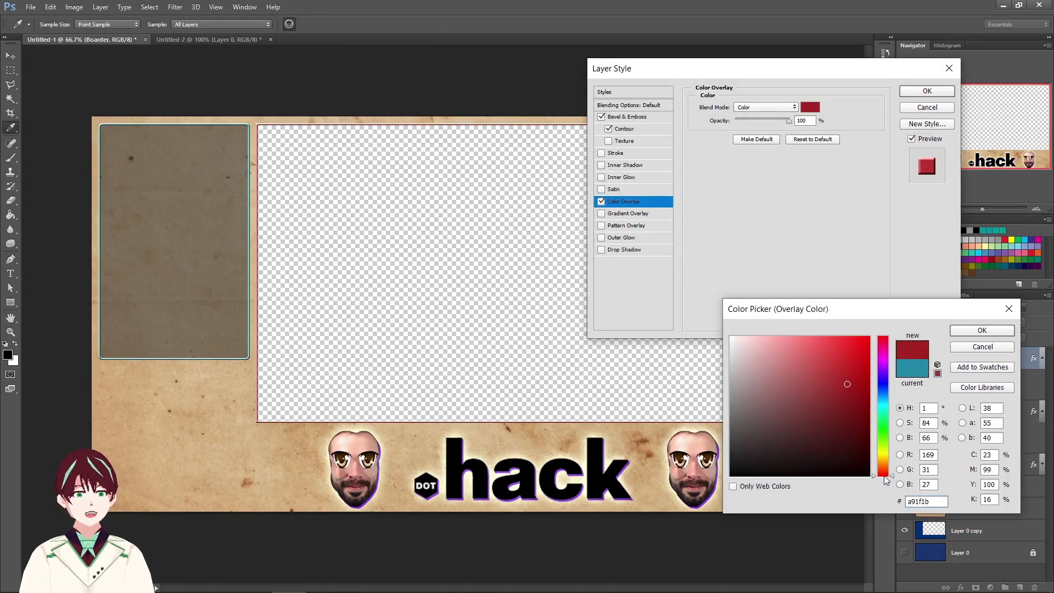
left_click(885, 472)
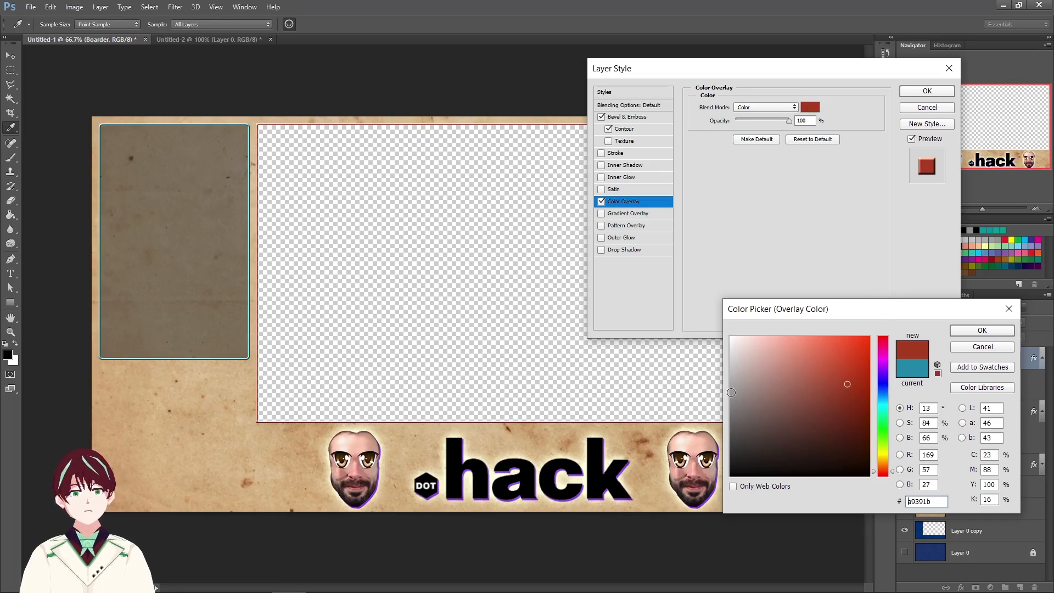
left_click(1000, 347)
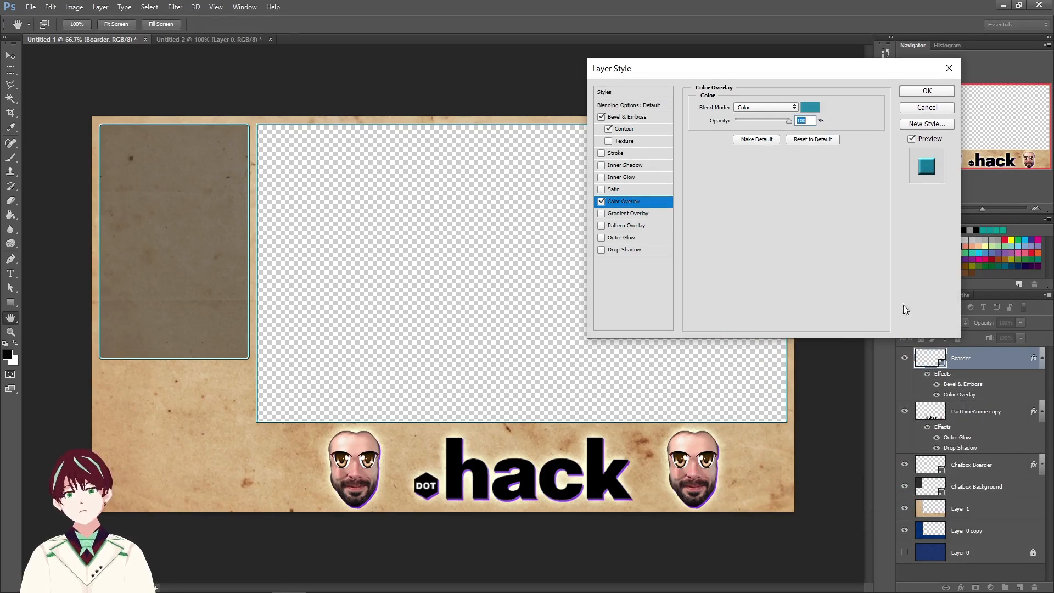
left_click(921, 105)
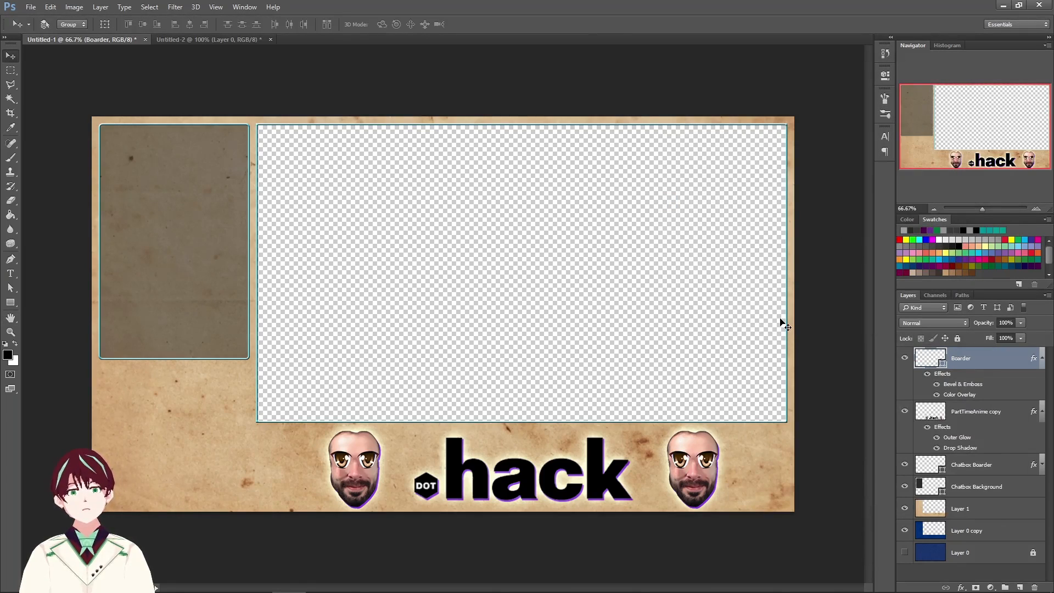